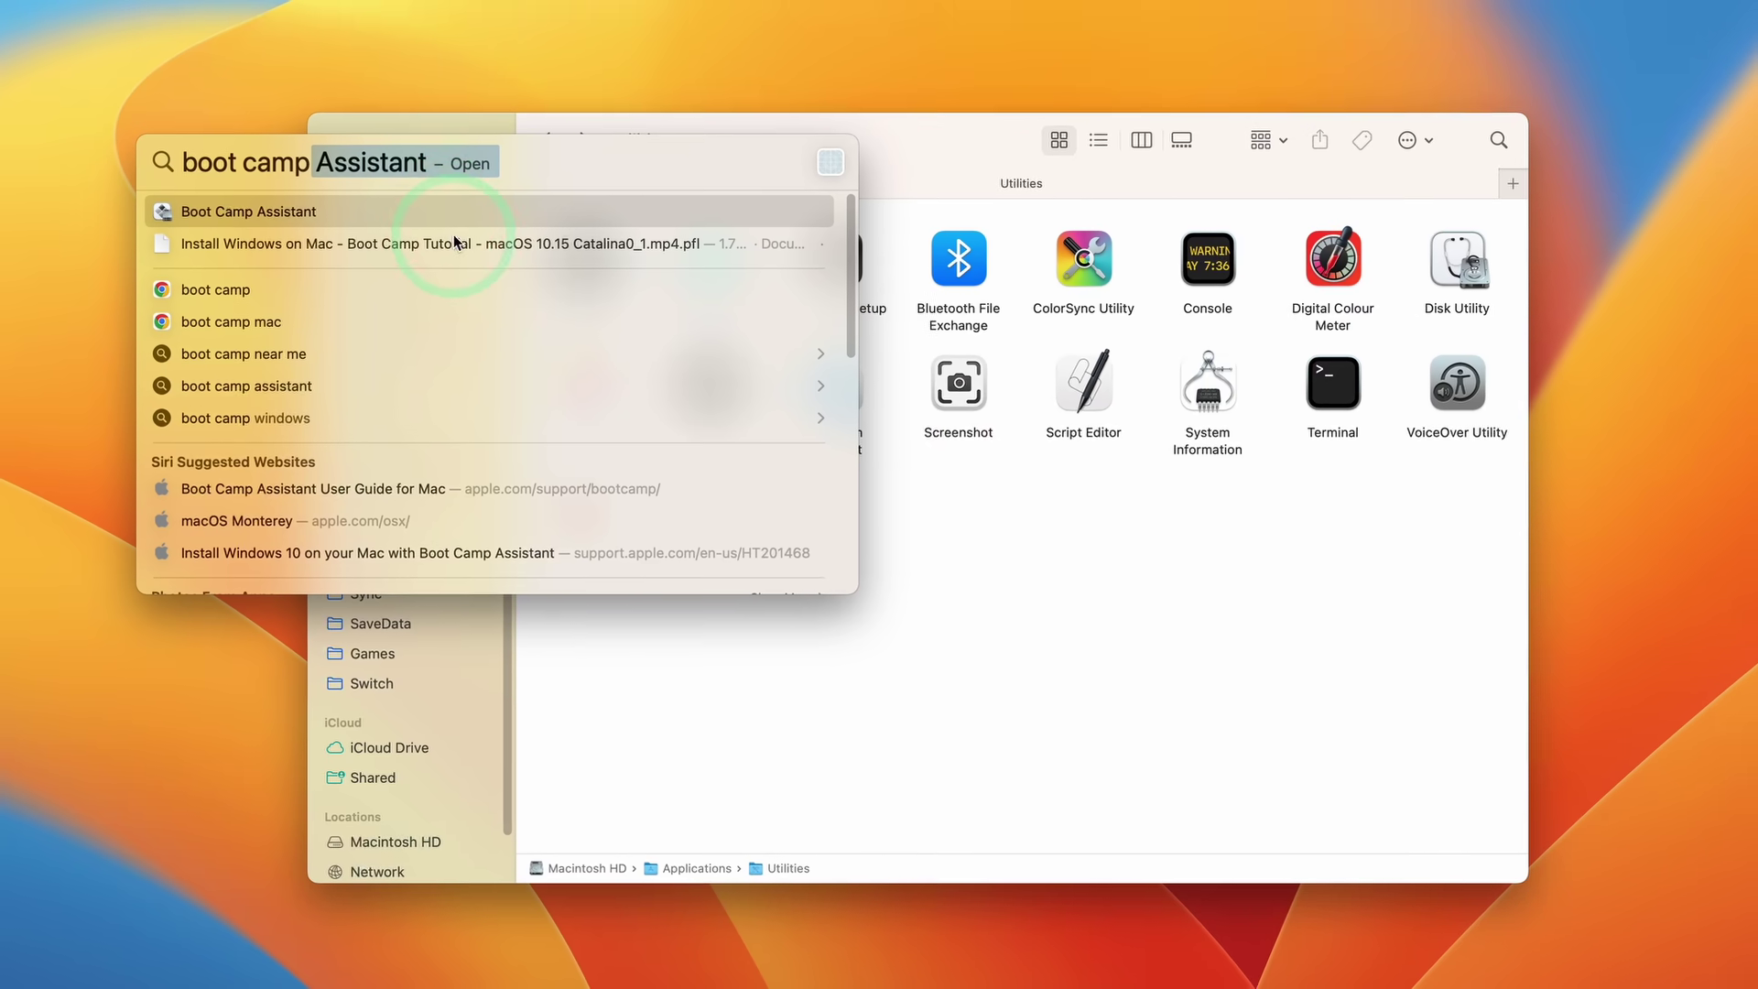
Switch to the full-screen Windows 11 Space showing TowerFall Ascension in the Parallels VM
left_click(459, 192)
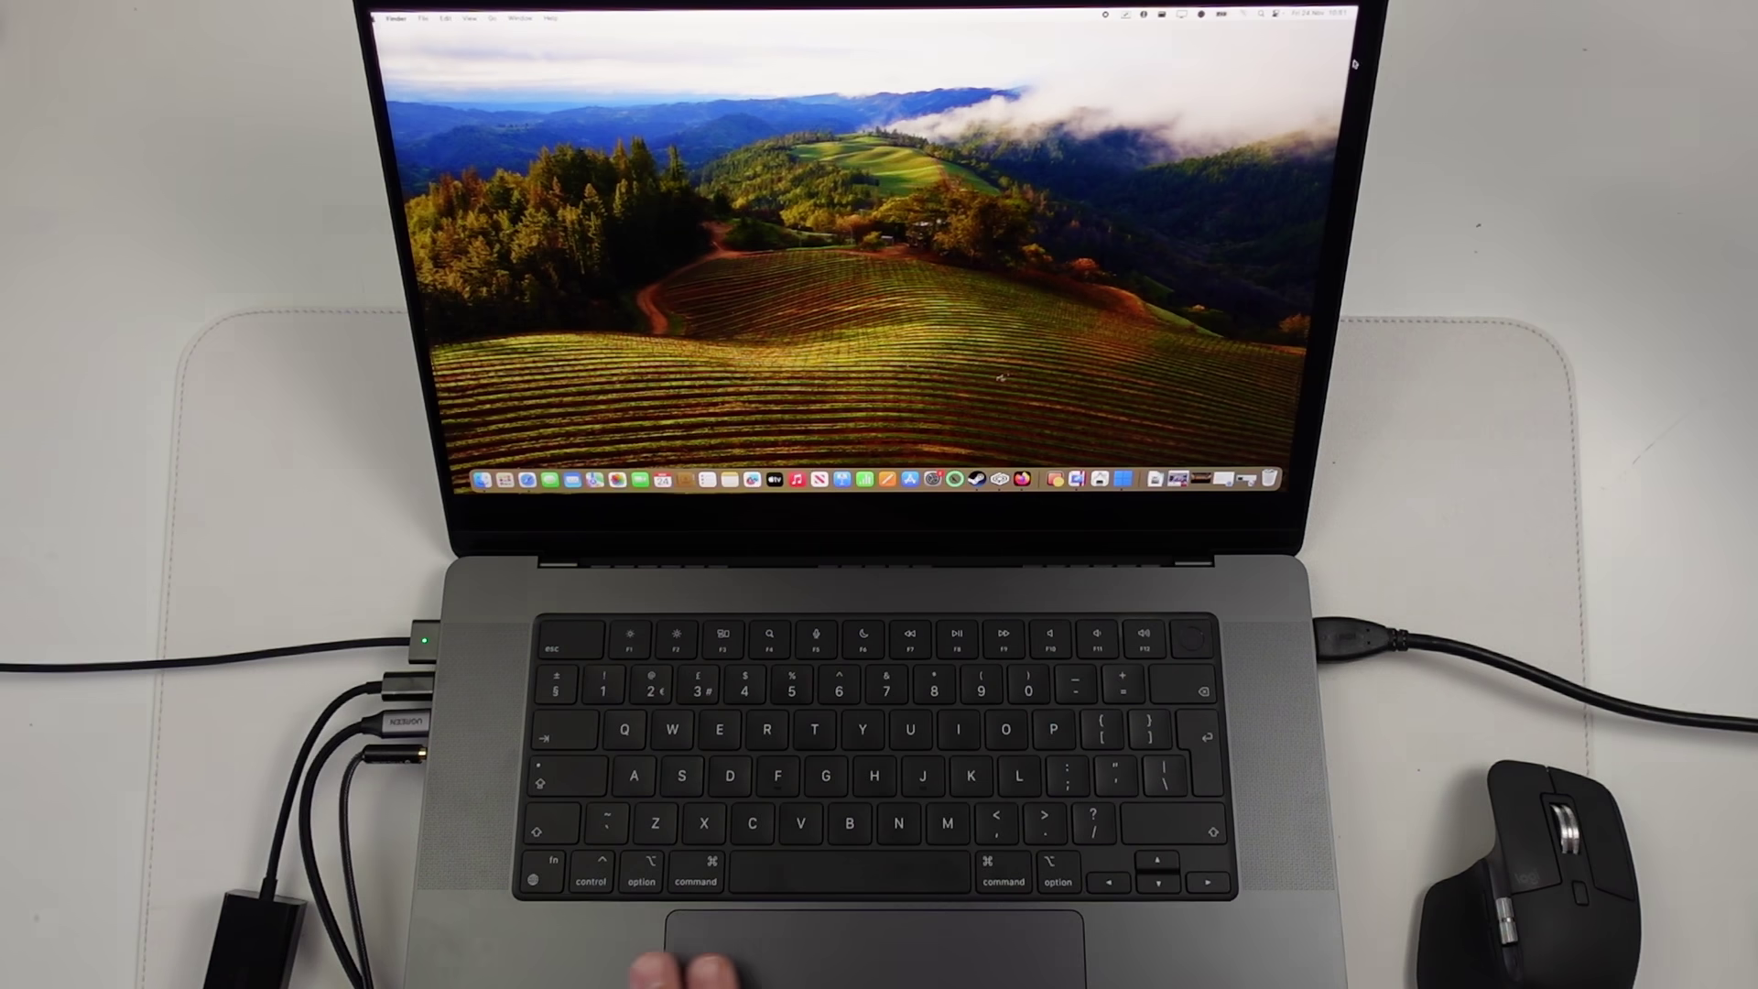
key("ctrl+Right")
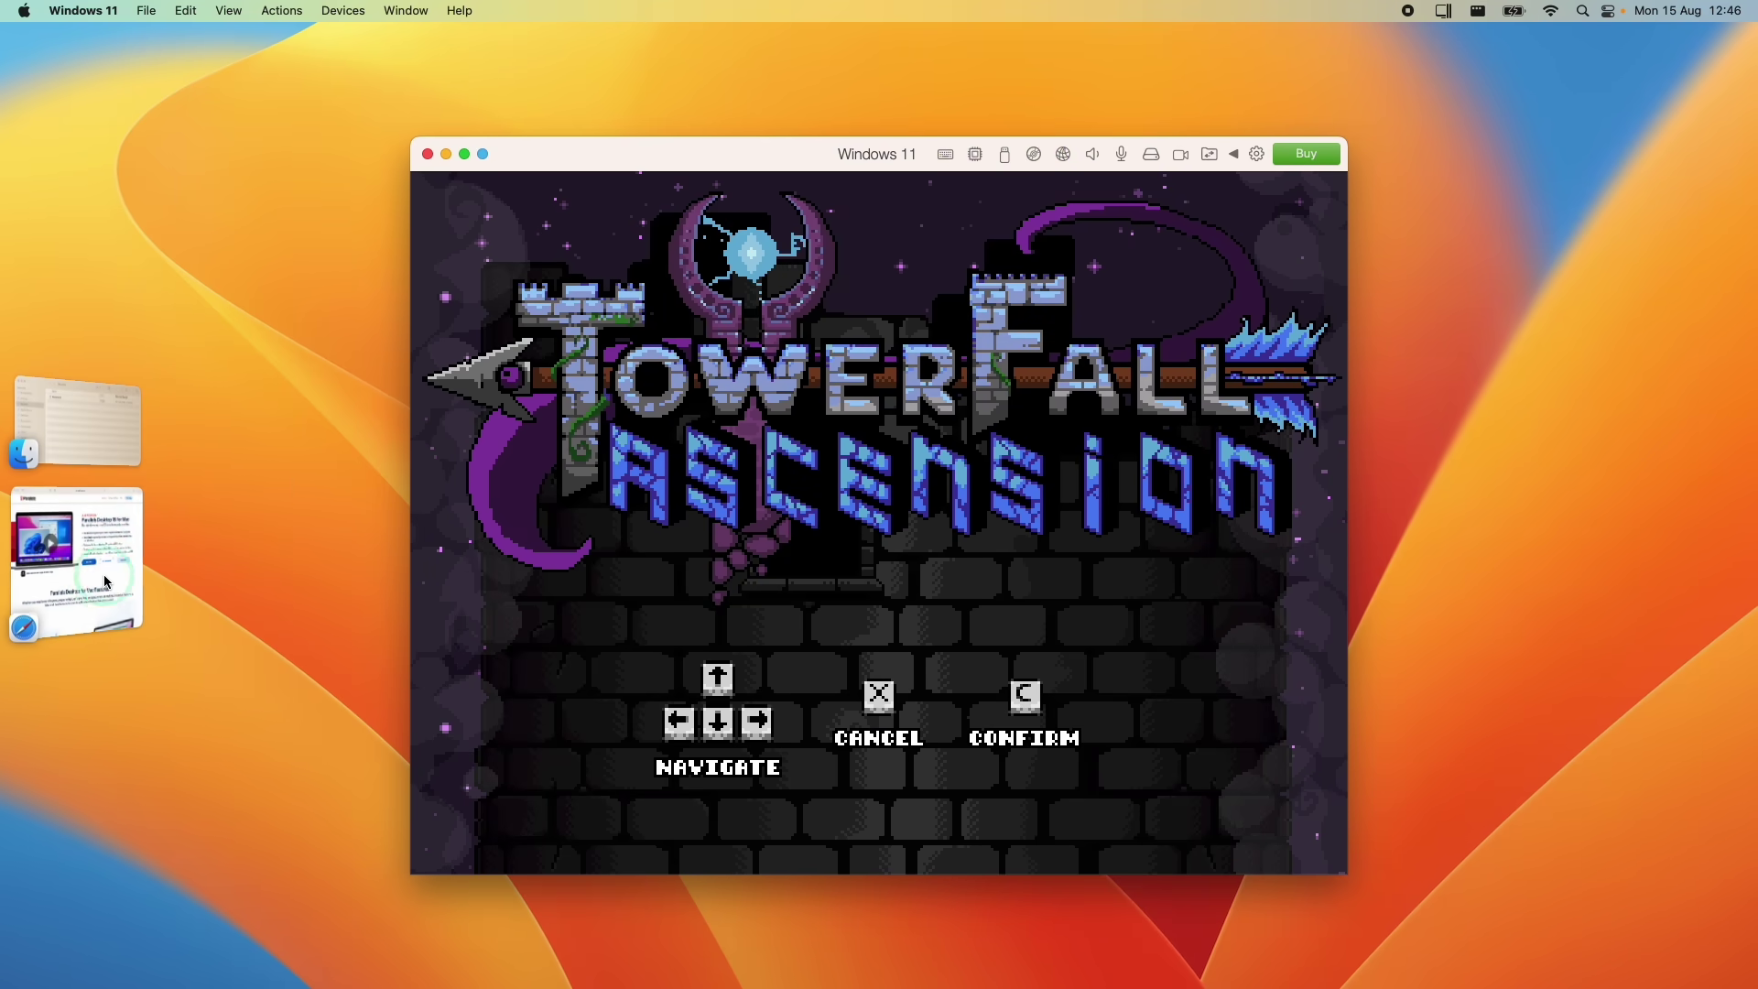
Start the Windows 11 download and install, then browse the Windows Start menu
left_click(78, 560)
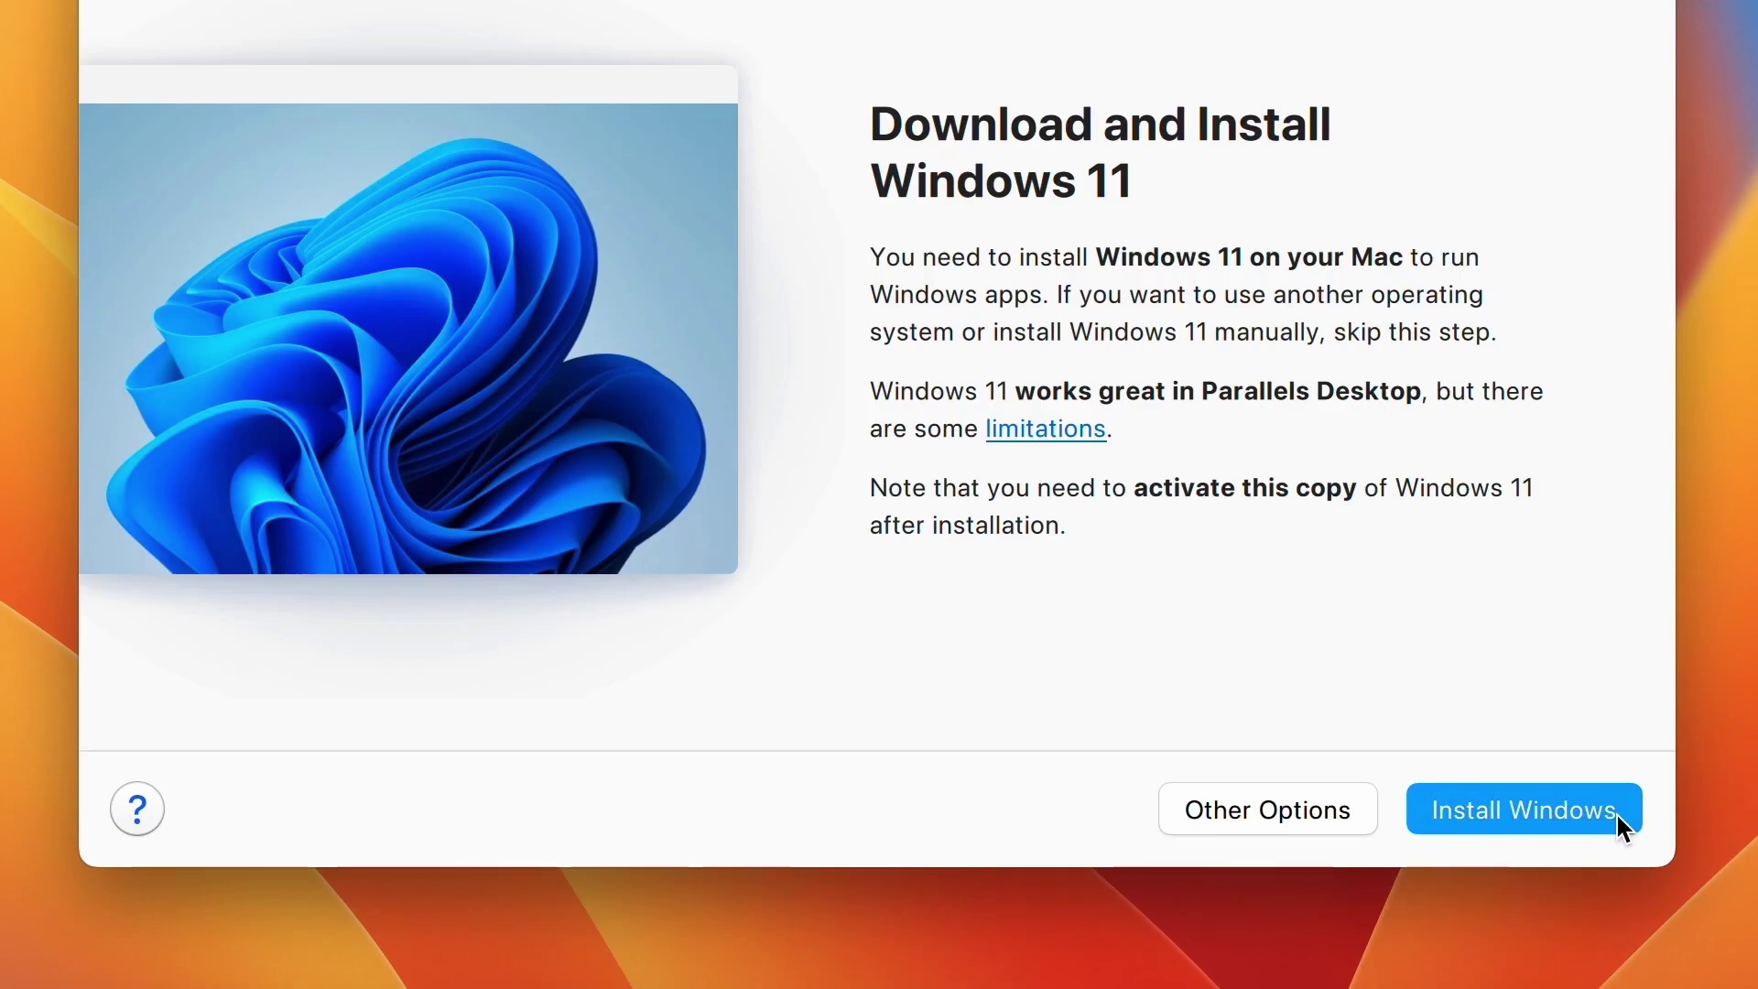
left_click(1617, 808)
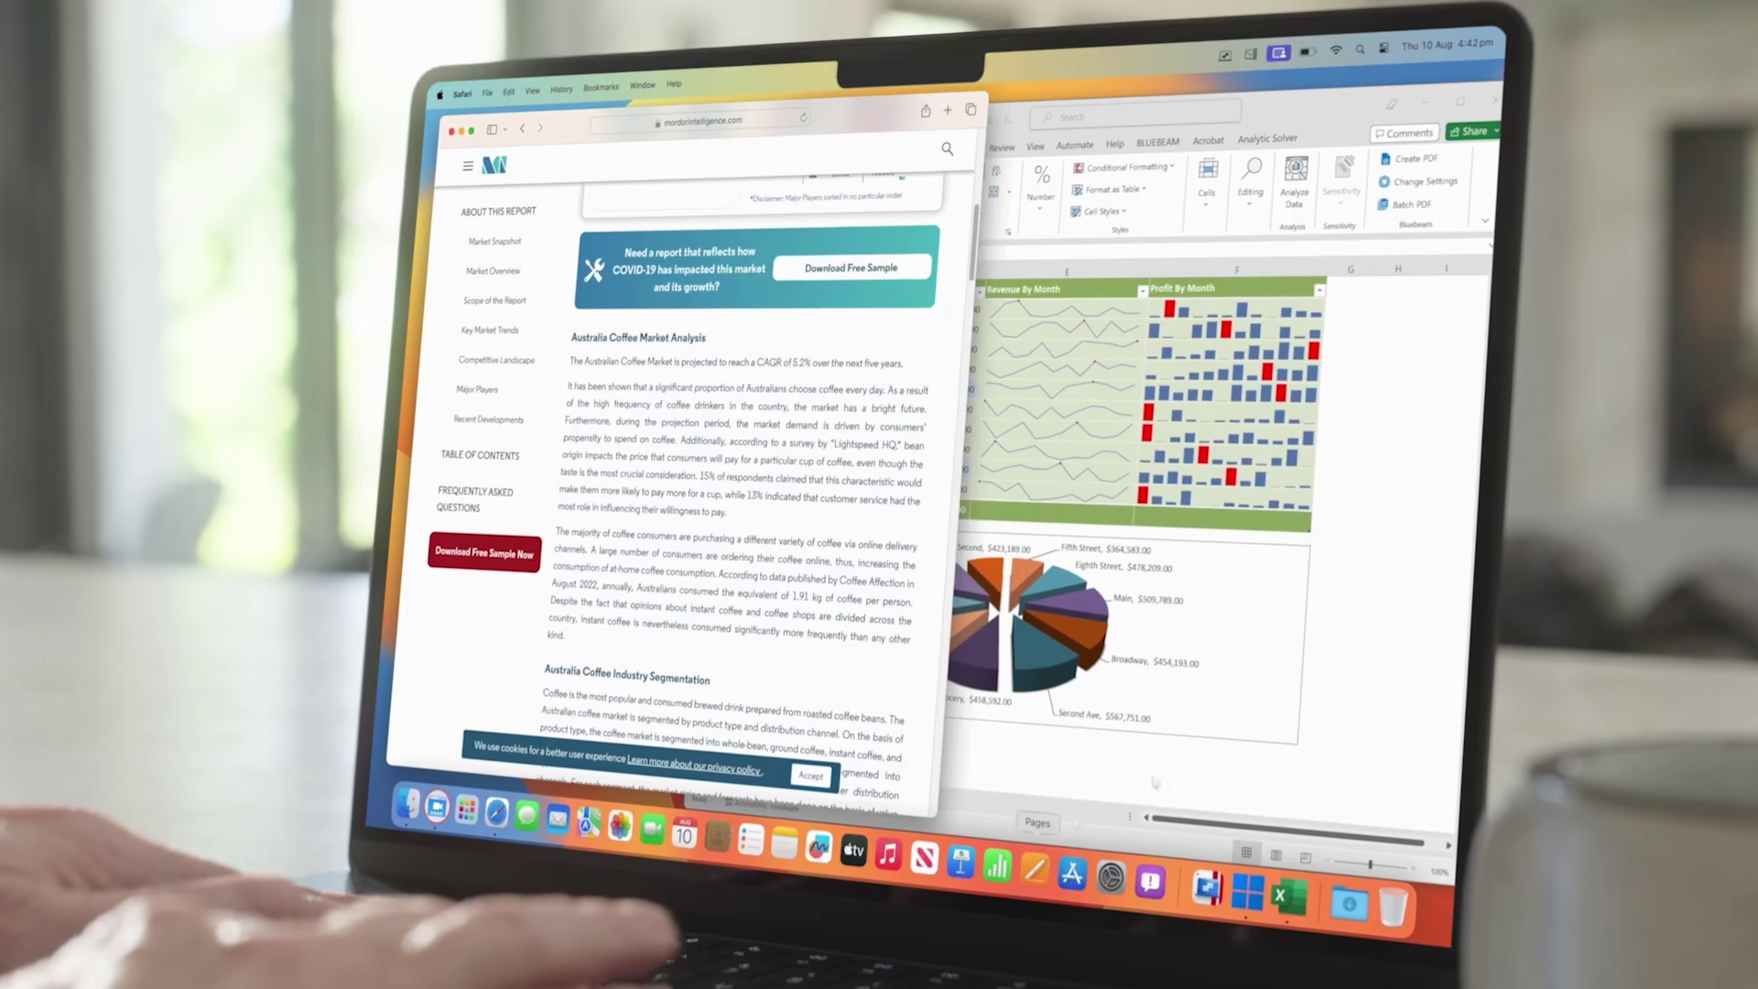
left_click(1250, 888)
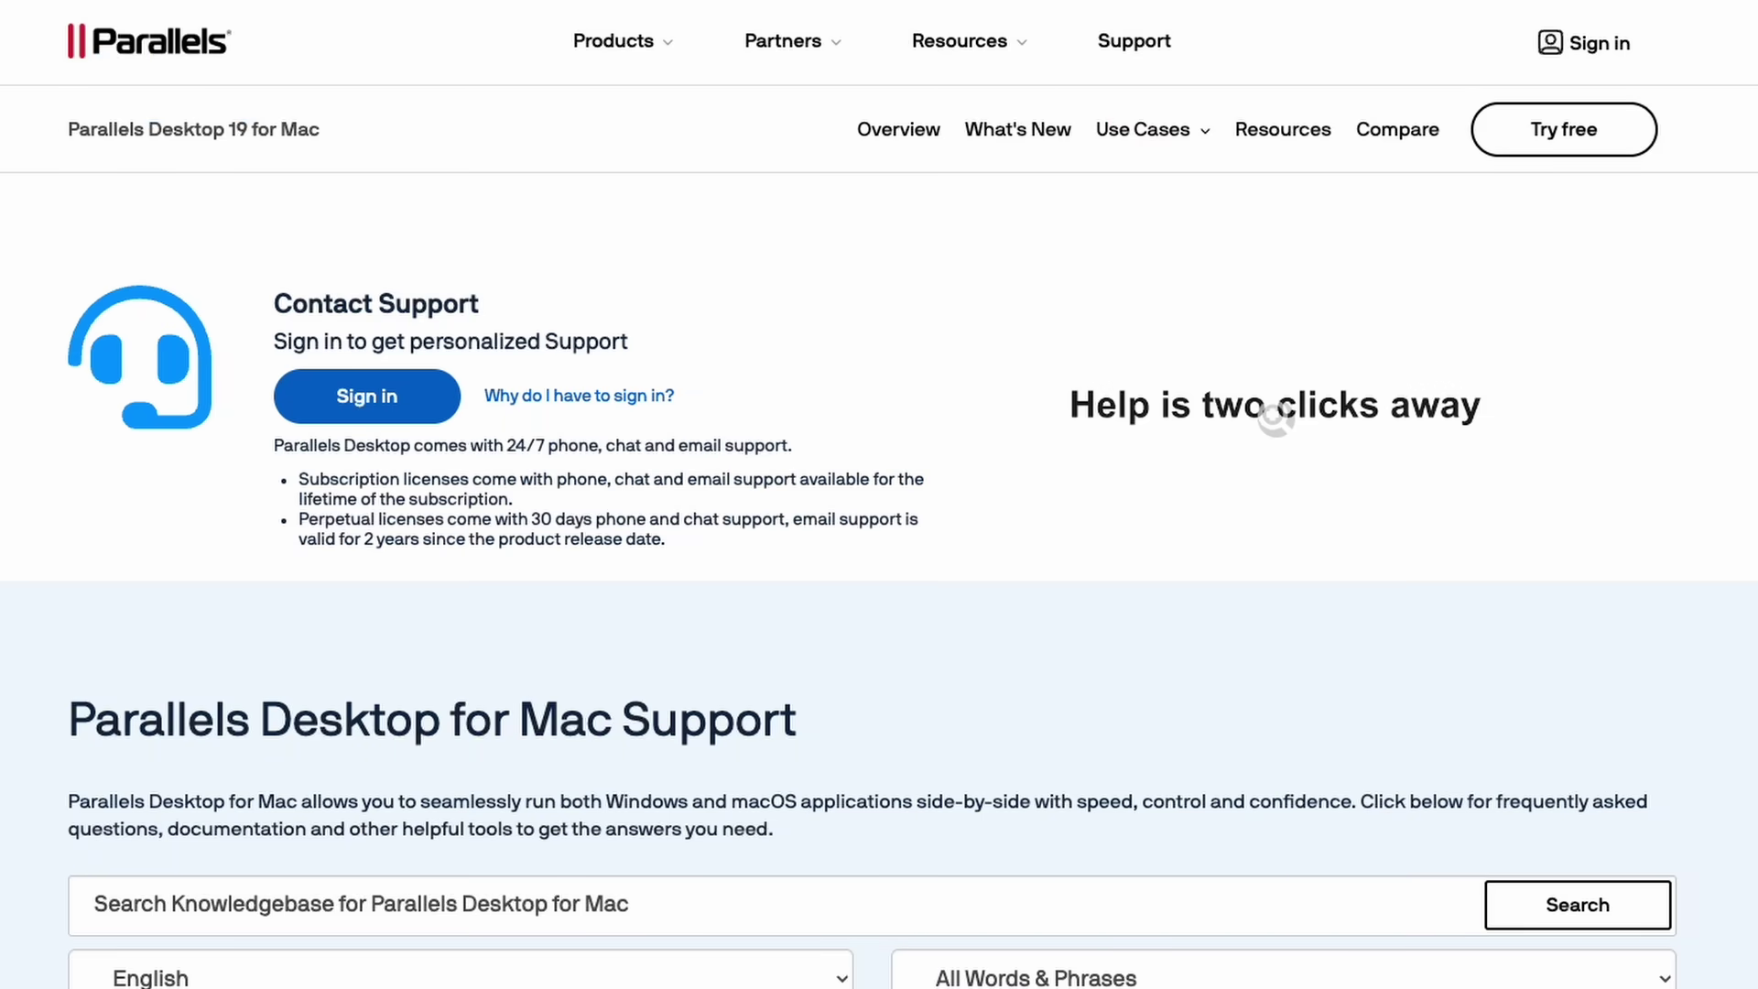
scroll(879, 550, "down", 3)
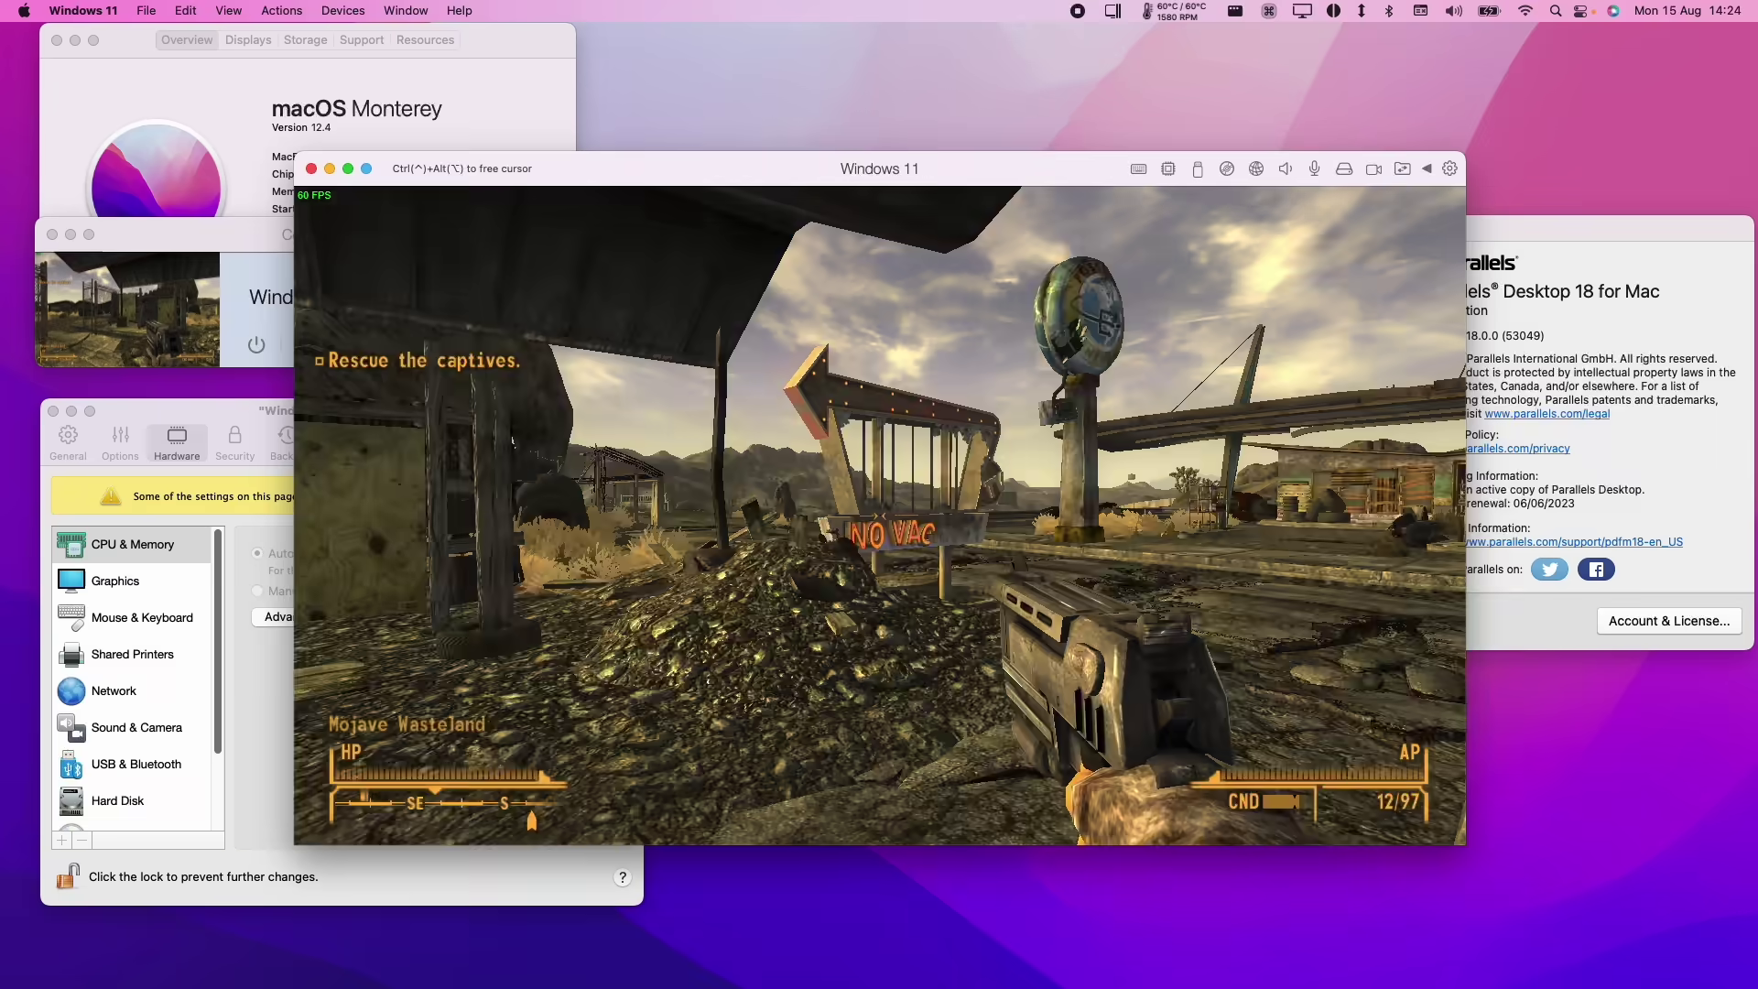
Walk the Lethal Company character forward in third-person view, then configure the VM for games only
key("w")
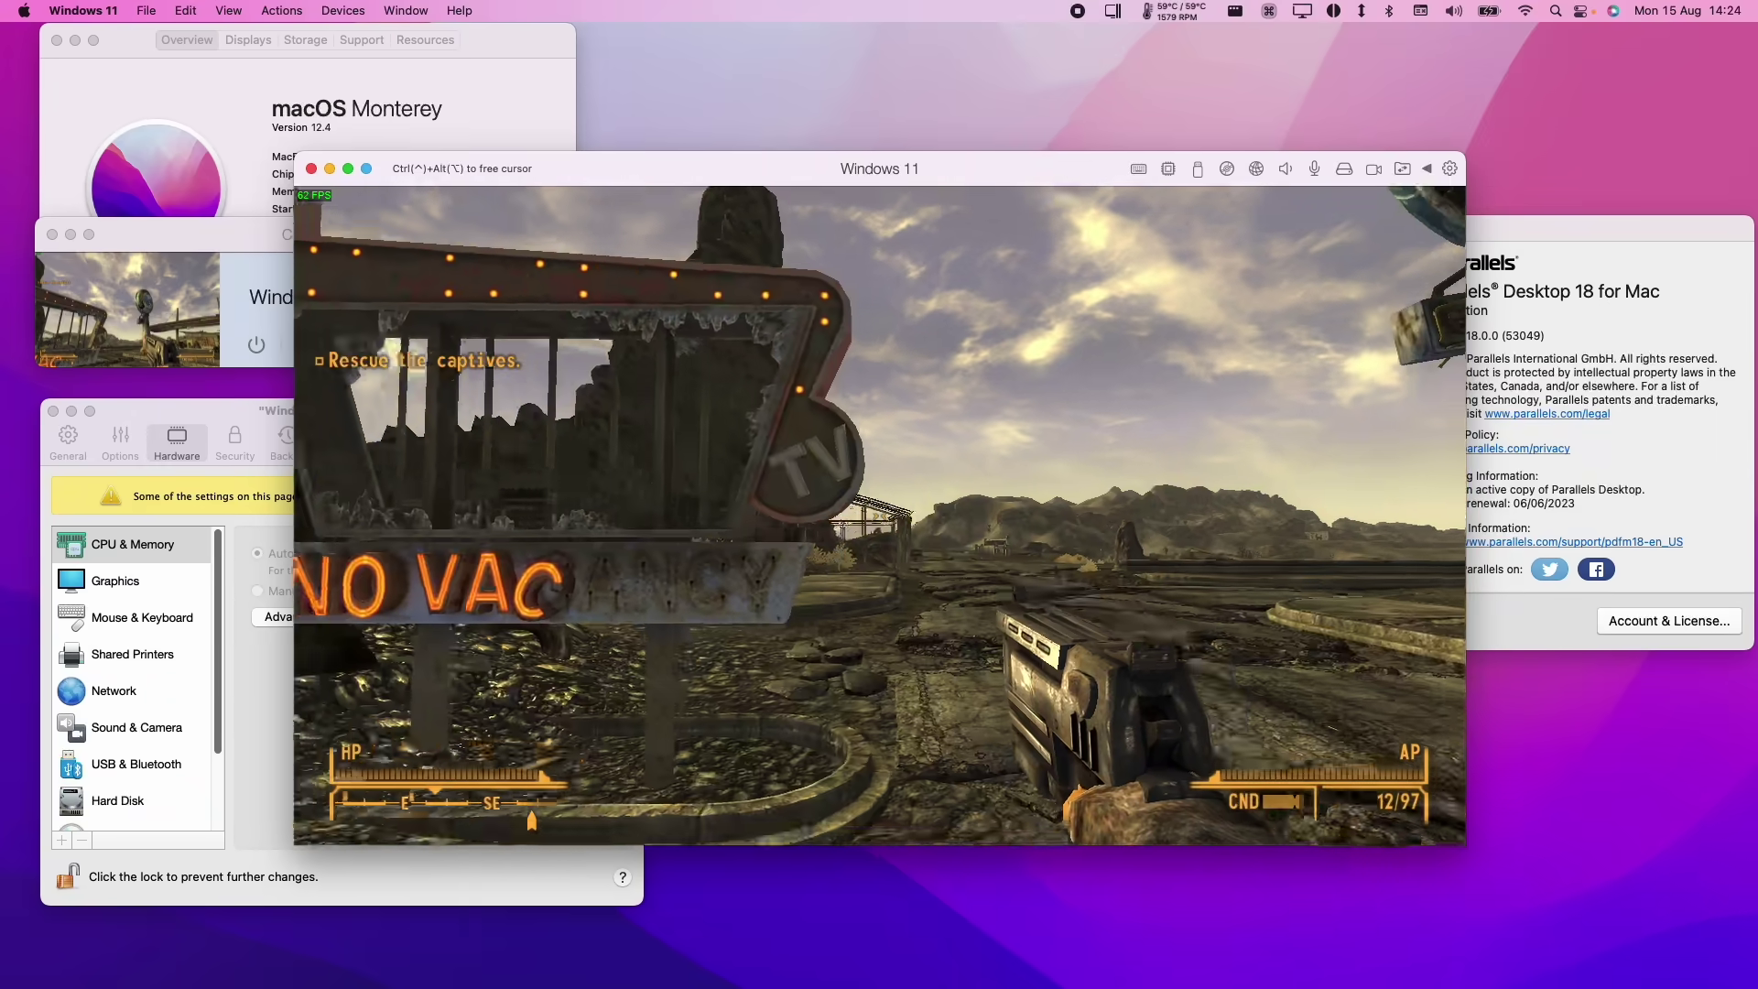
key("f")
key("w")
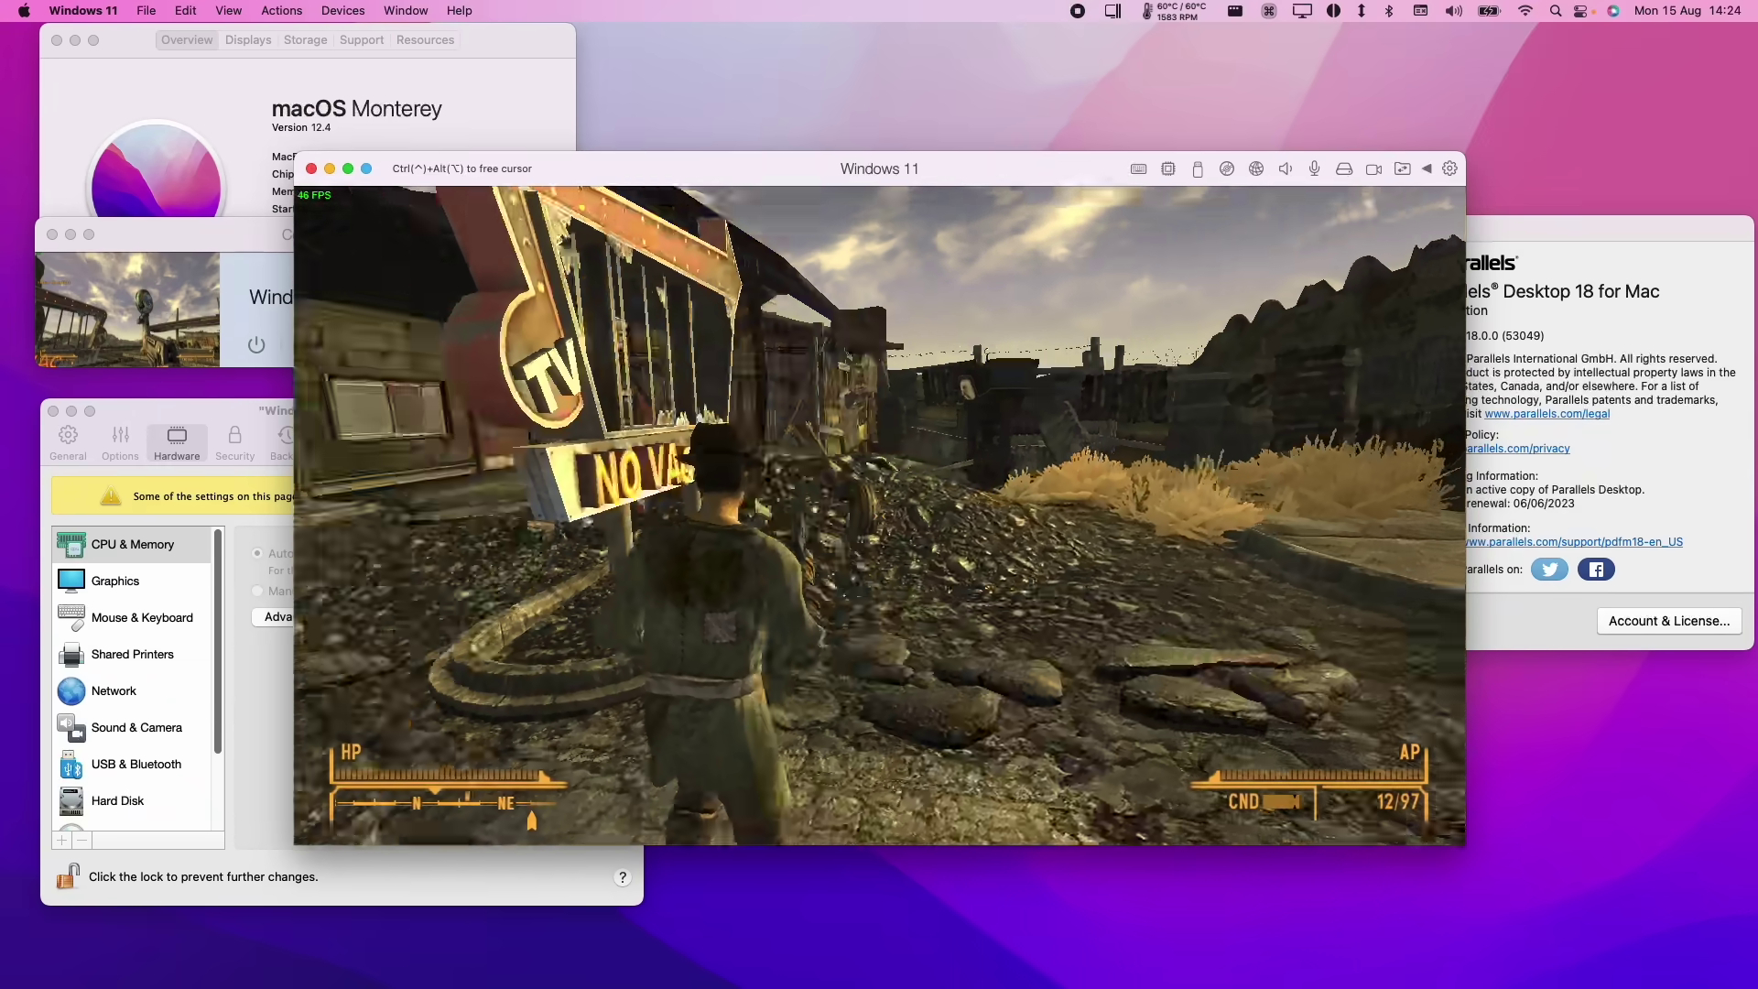
key("w")
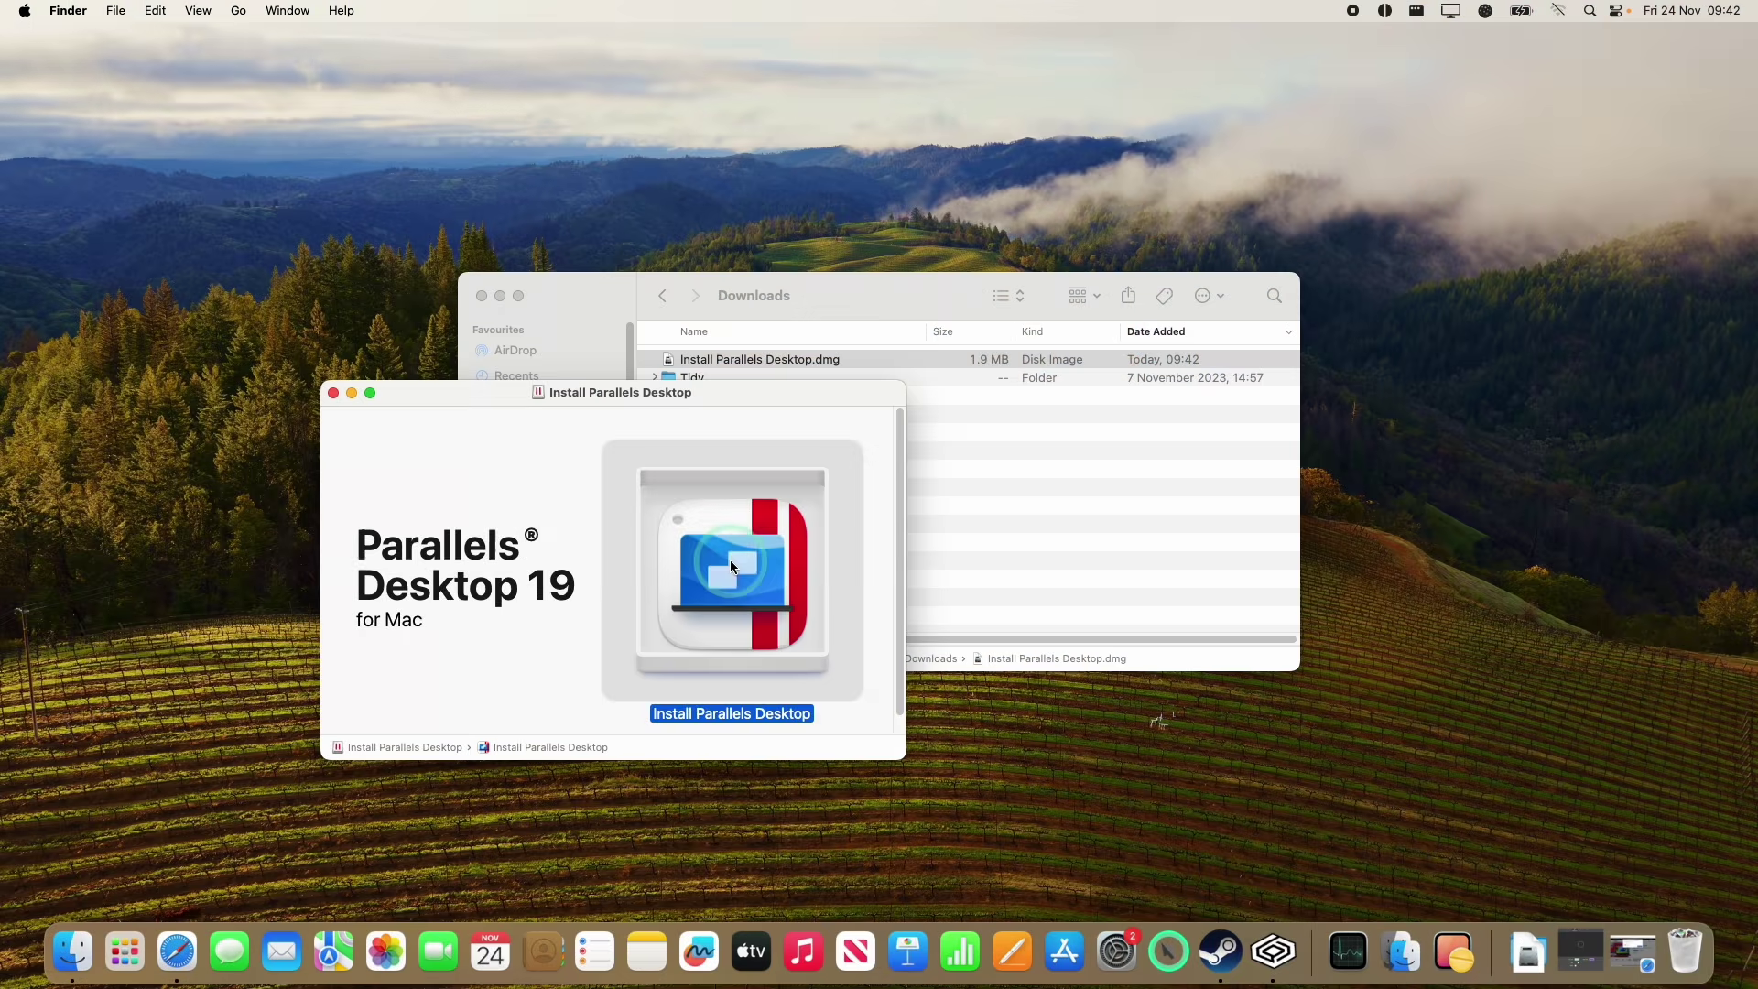
double_click(745, 551)
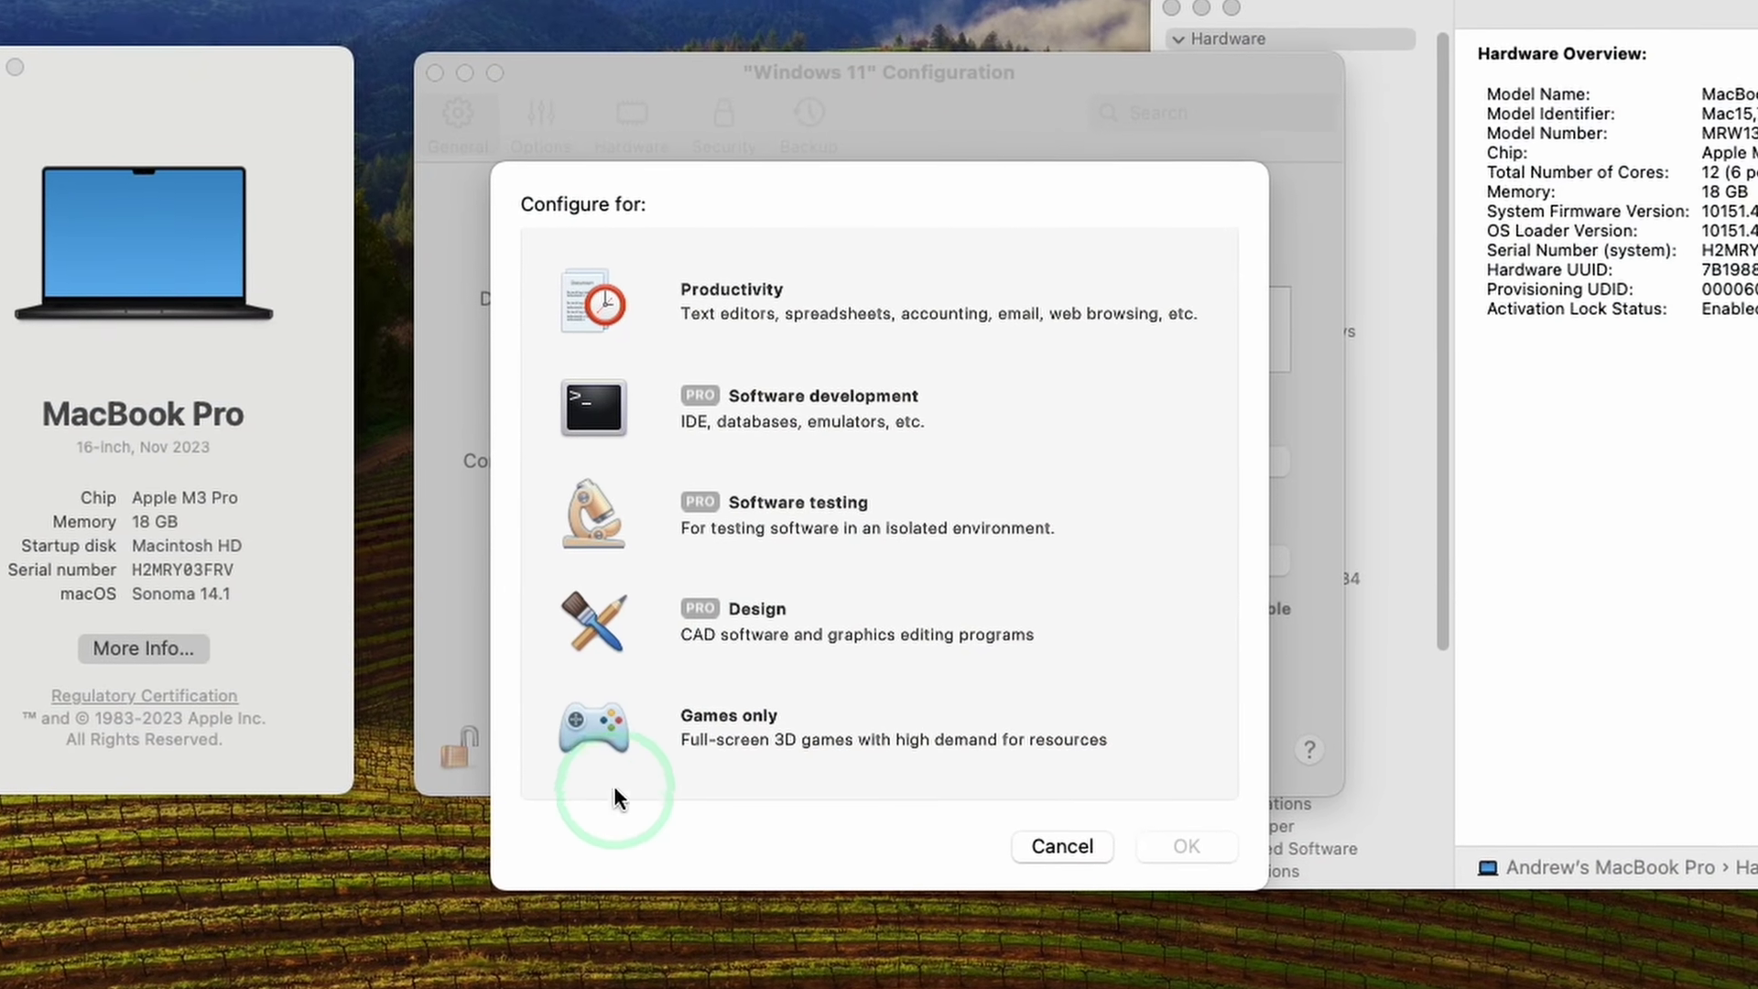
left_click(586, 733)
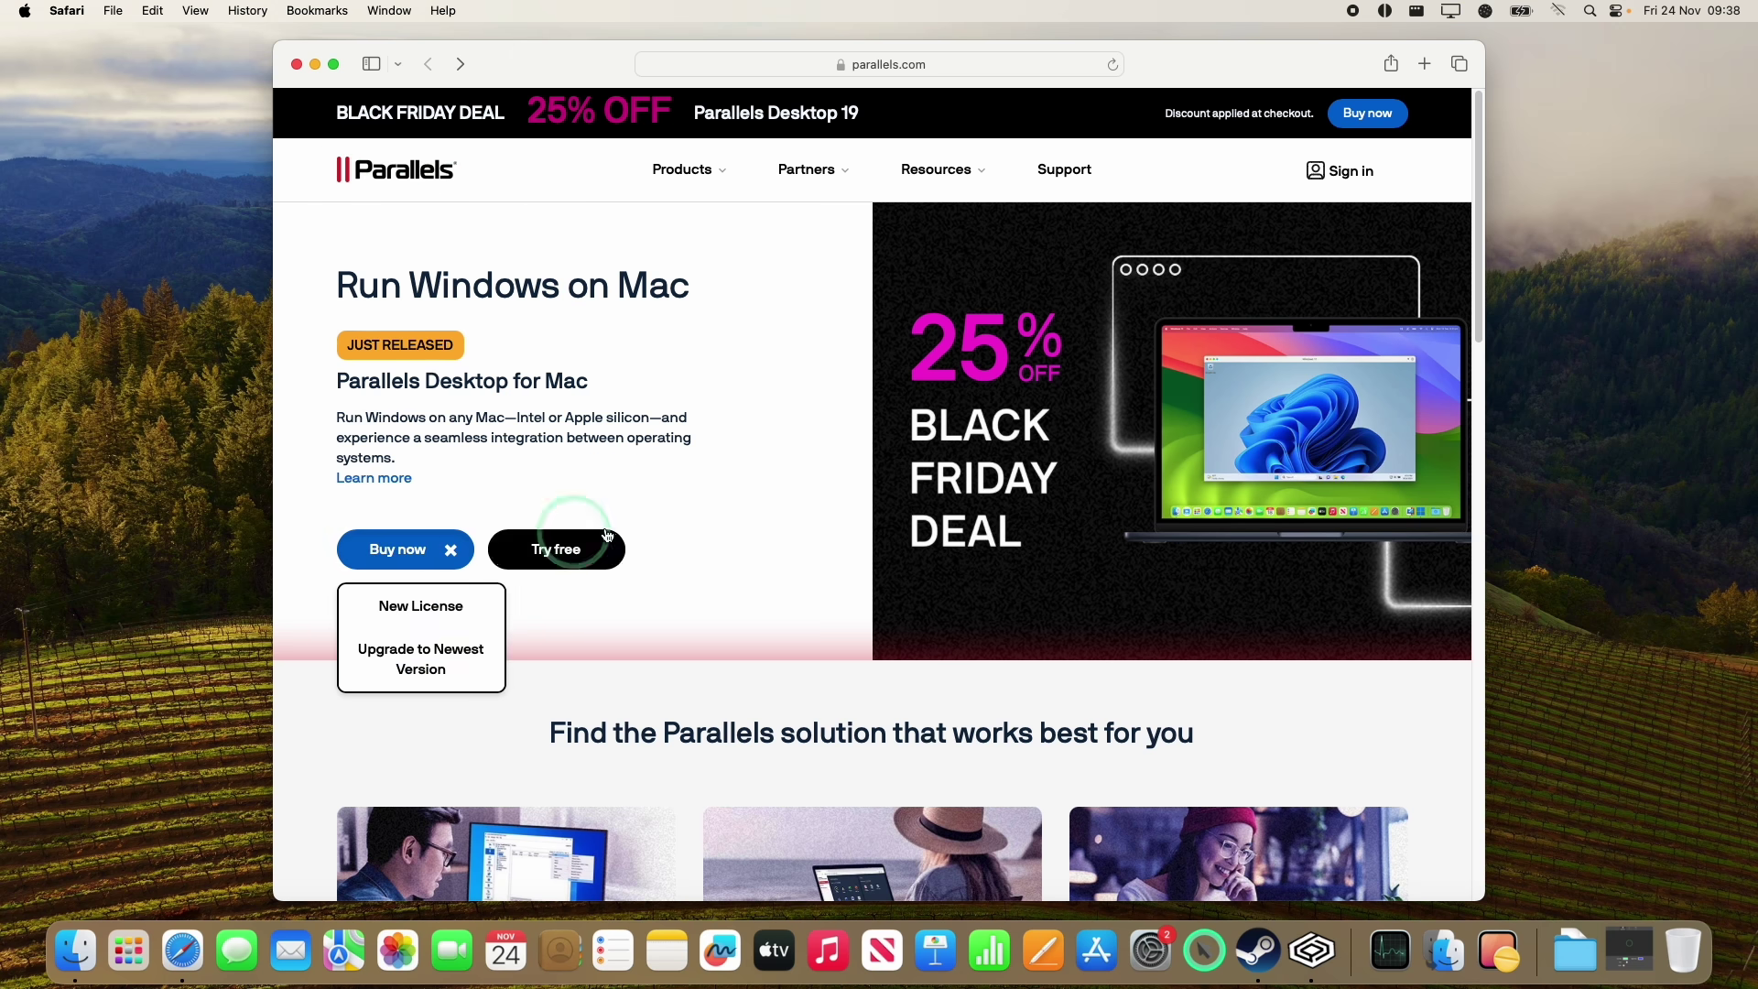
Open the New License purchase options and review the upgrade page before closing it
left_click(409, 618)
left_click(453, 575)
left_click(433, 682)
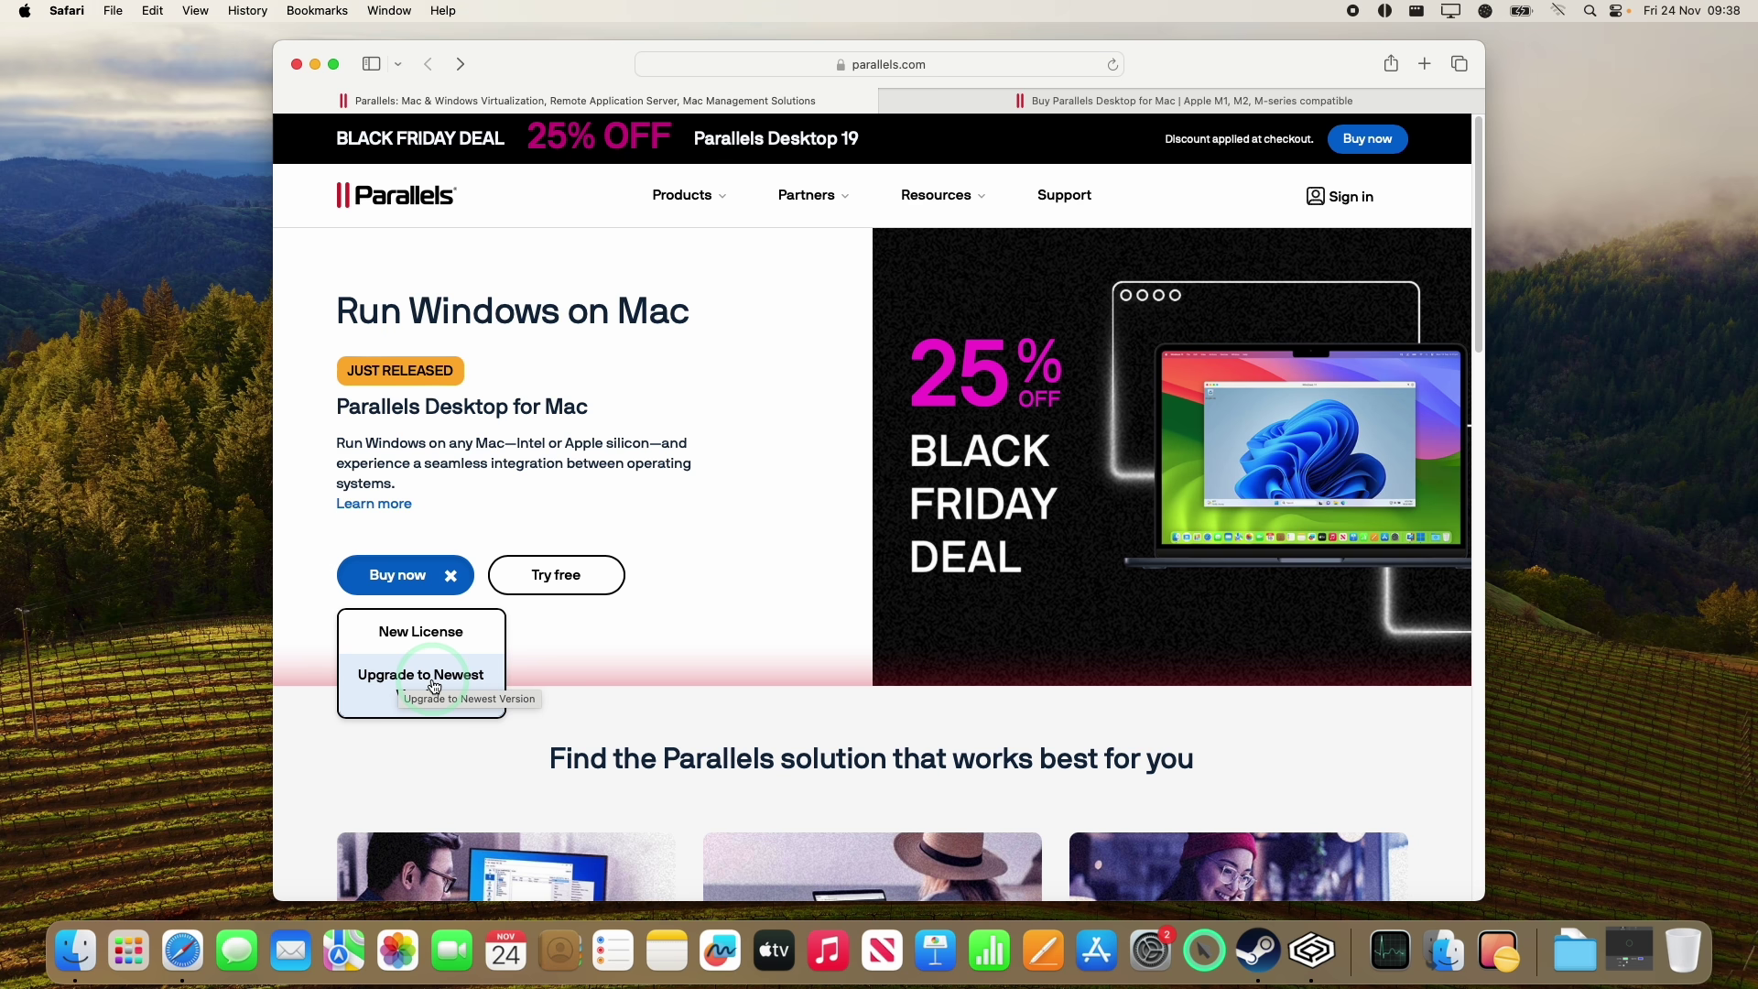
left_click(1254, 101)
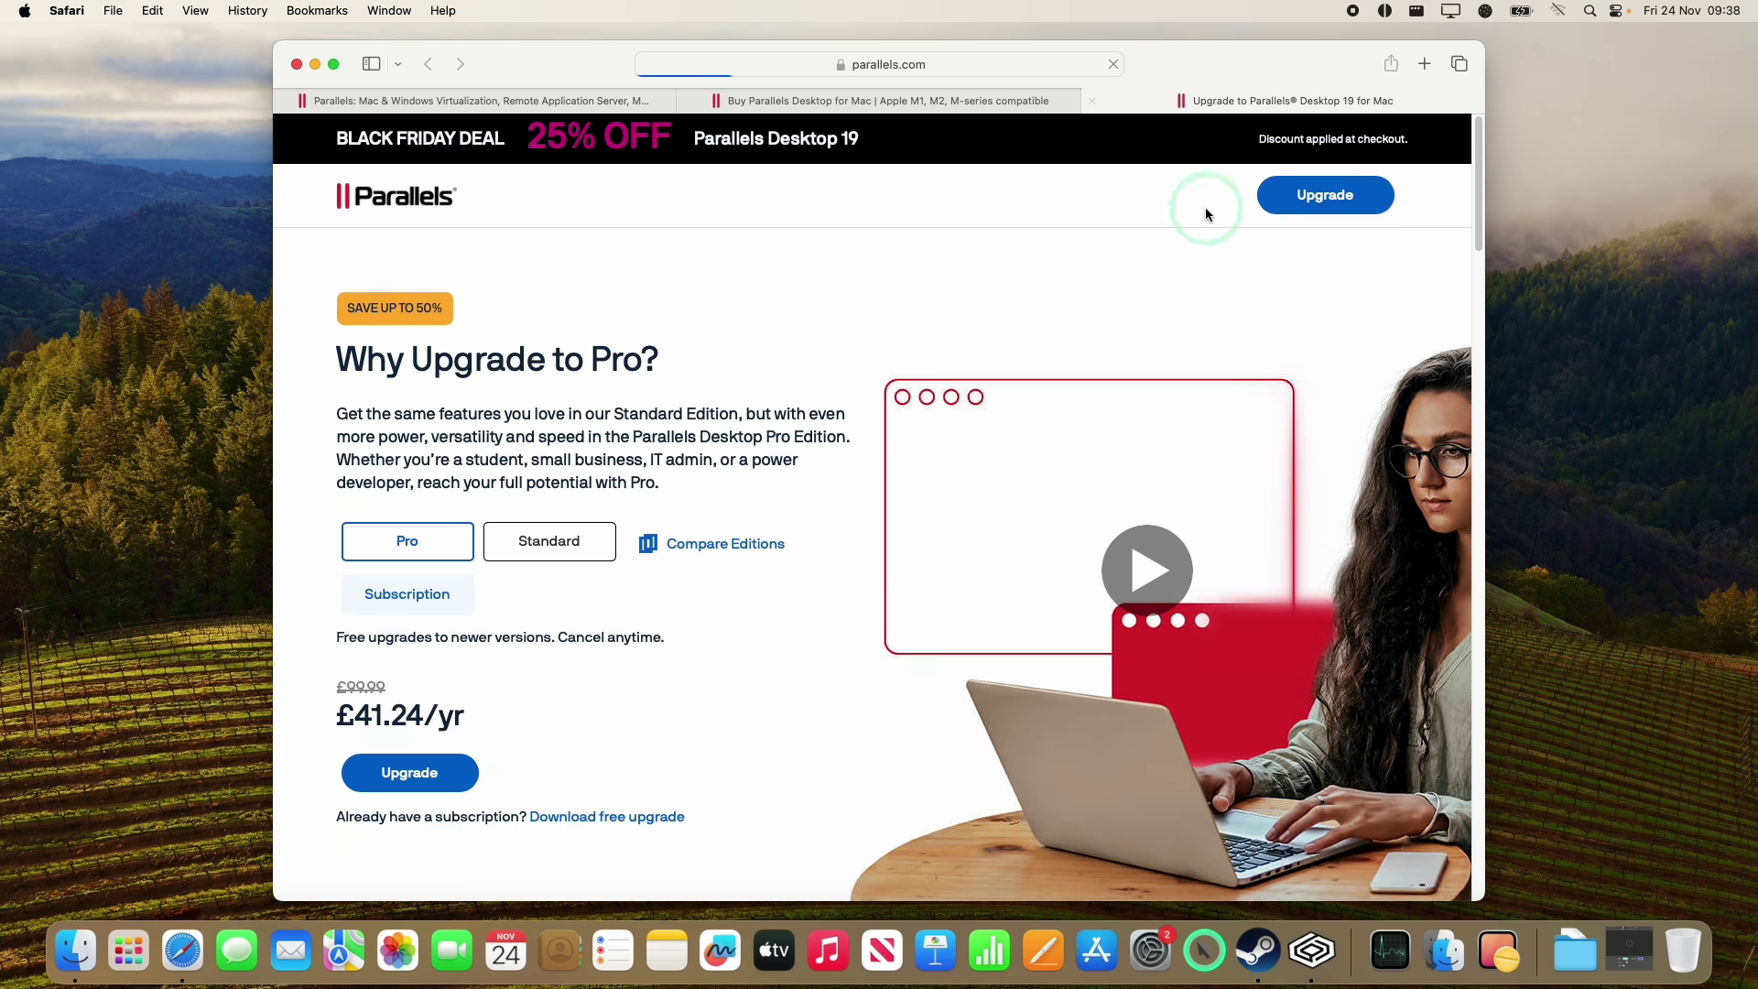
left_click_drag(339, 285, 726, 757)
left_click(726, 757)
key("super+w")
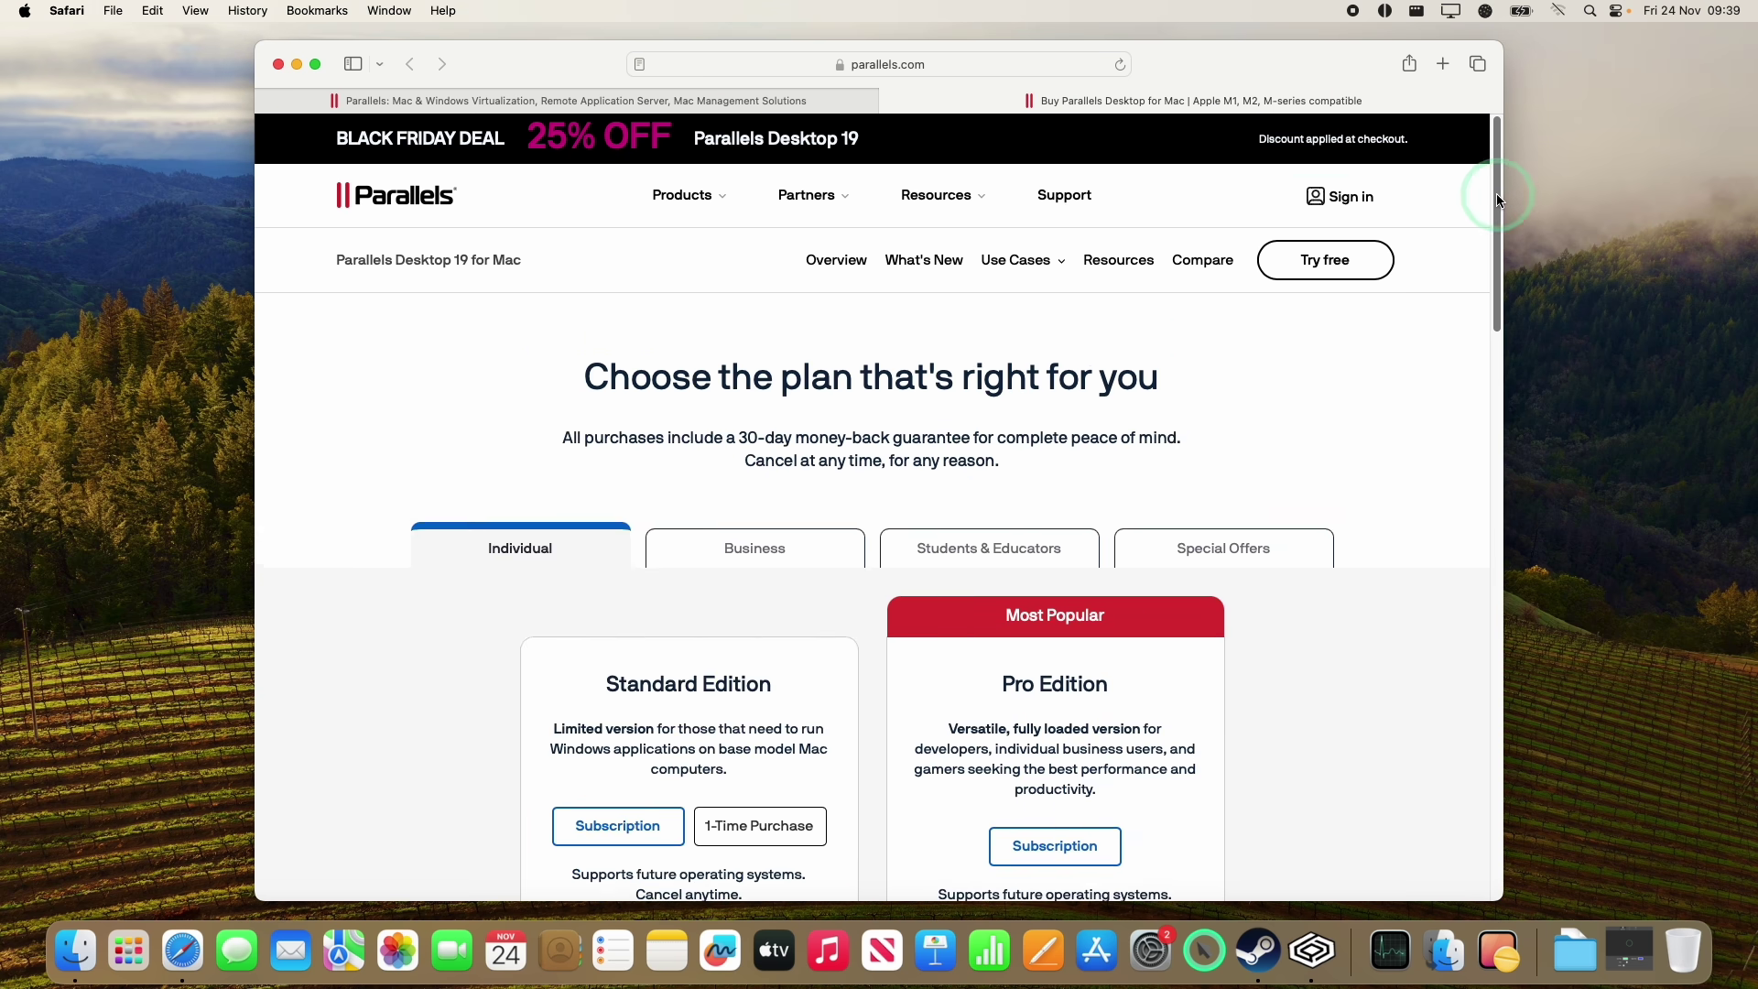
Return to the pricing cards showing Standard at £67.49/yr and Pro at £74.99/yr
left_click_drag(1498, 209, 1492, 271)
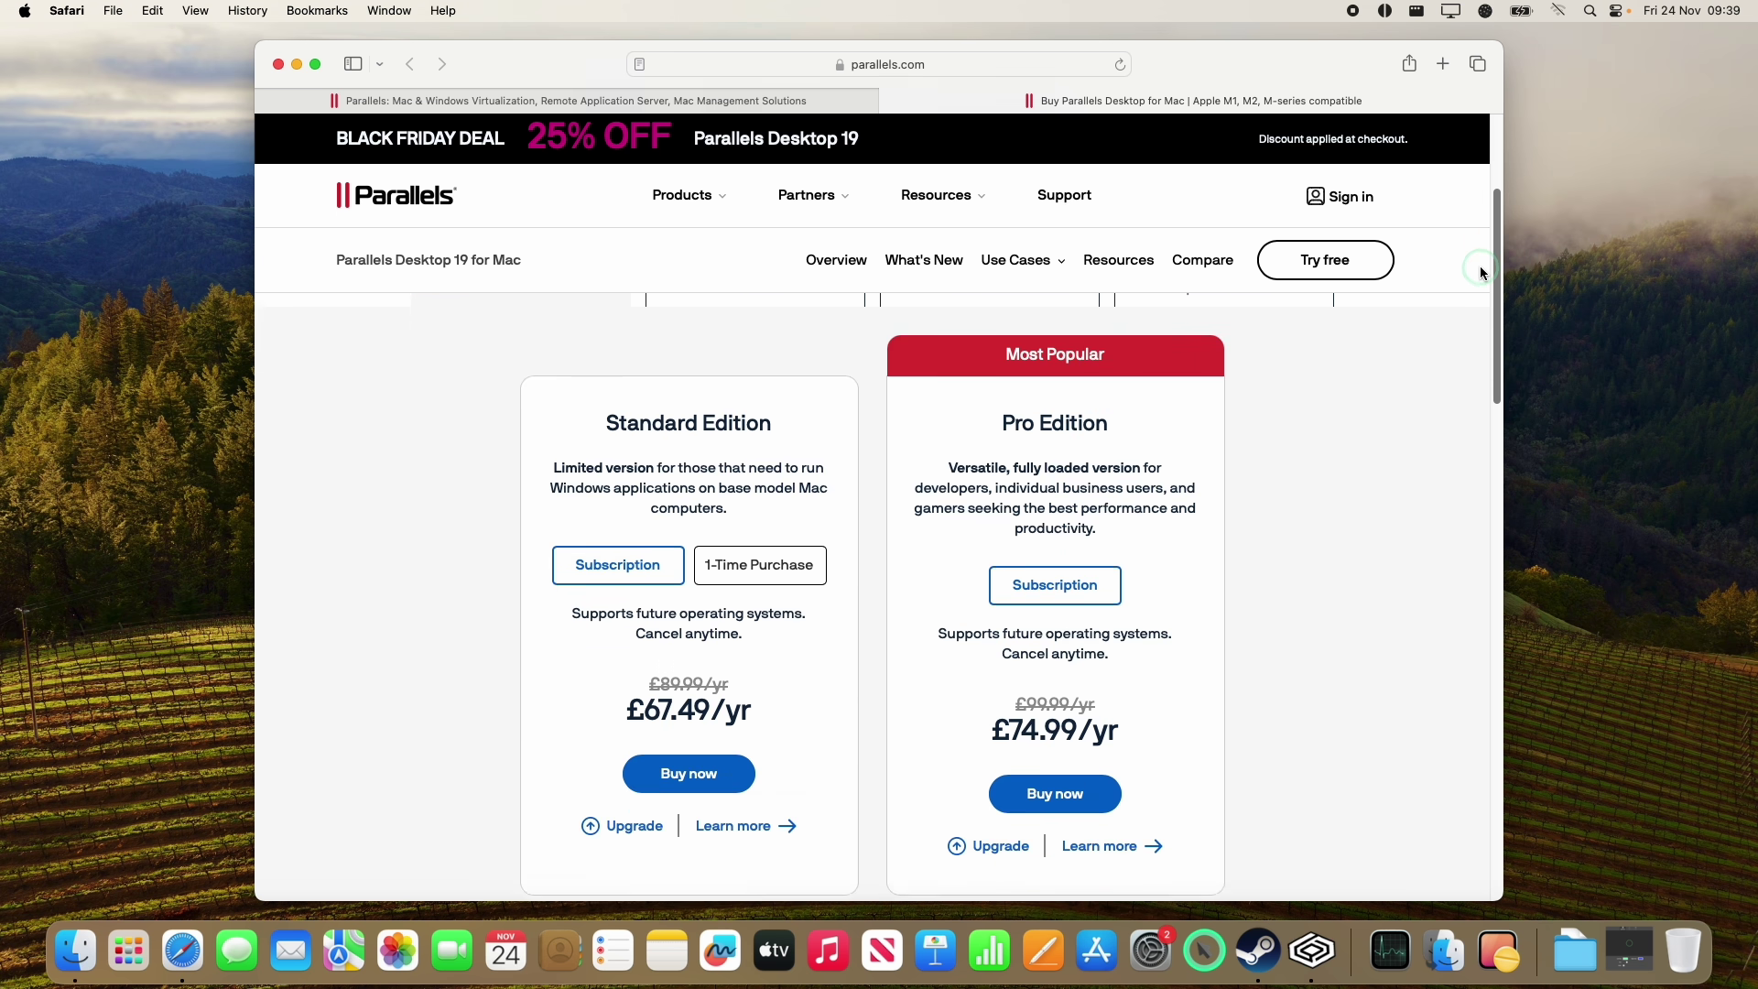
left_click(608, 499)
scroll(1075, 517, "down", 10)
left_click(959, 335)
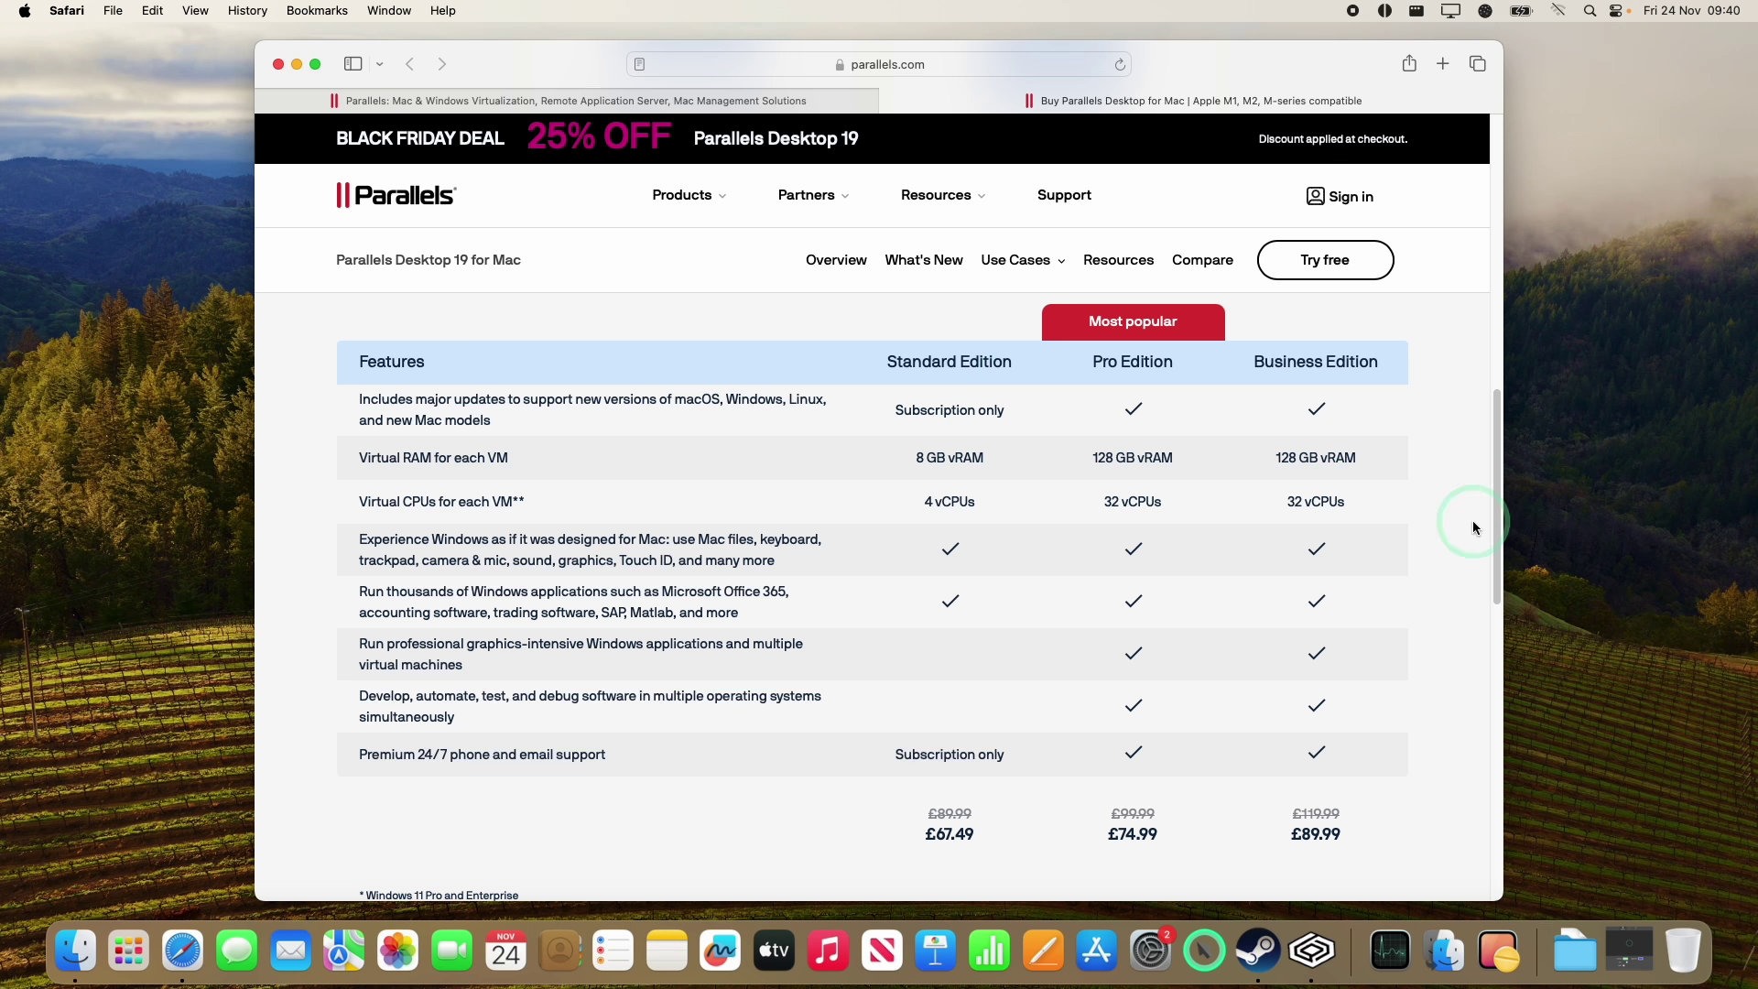
scroll(1484, 518, "up", 8)
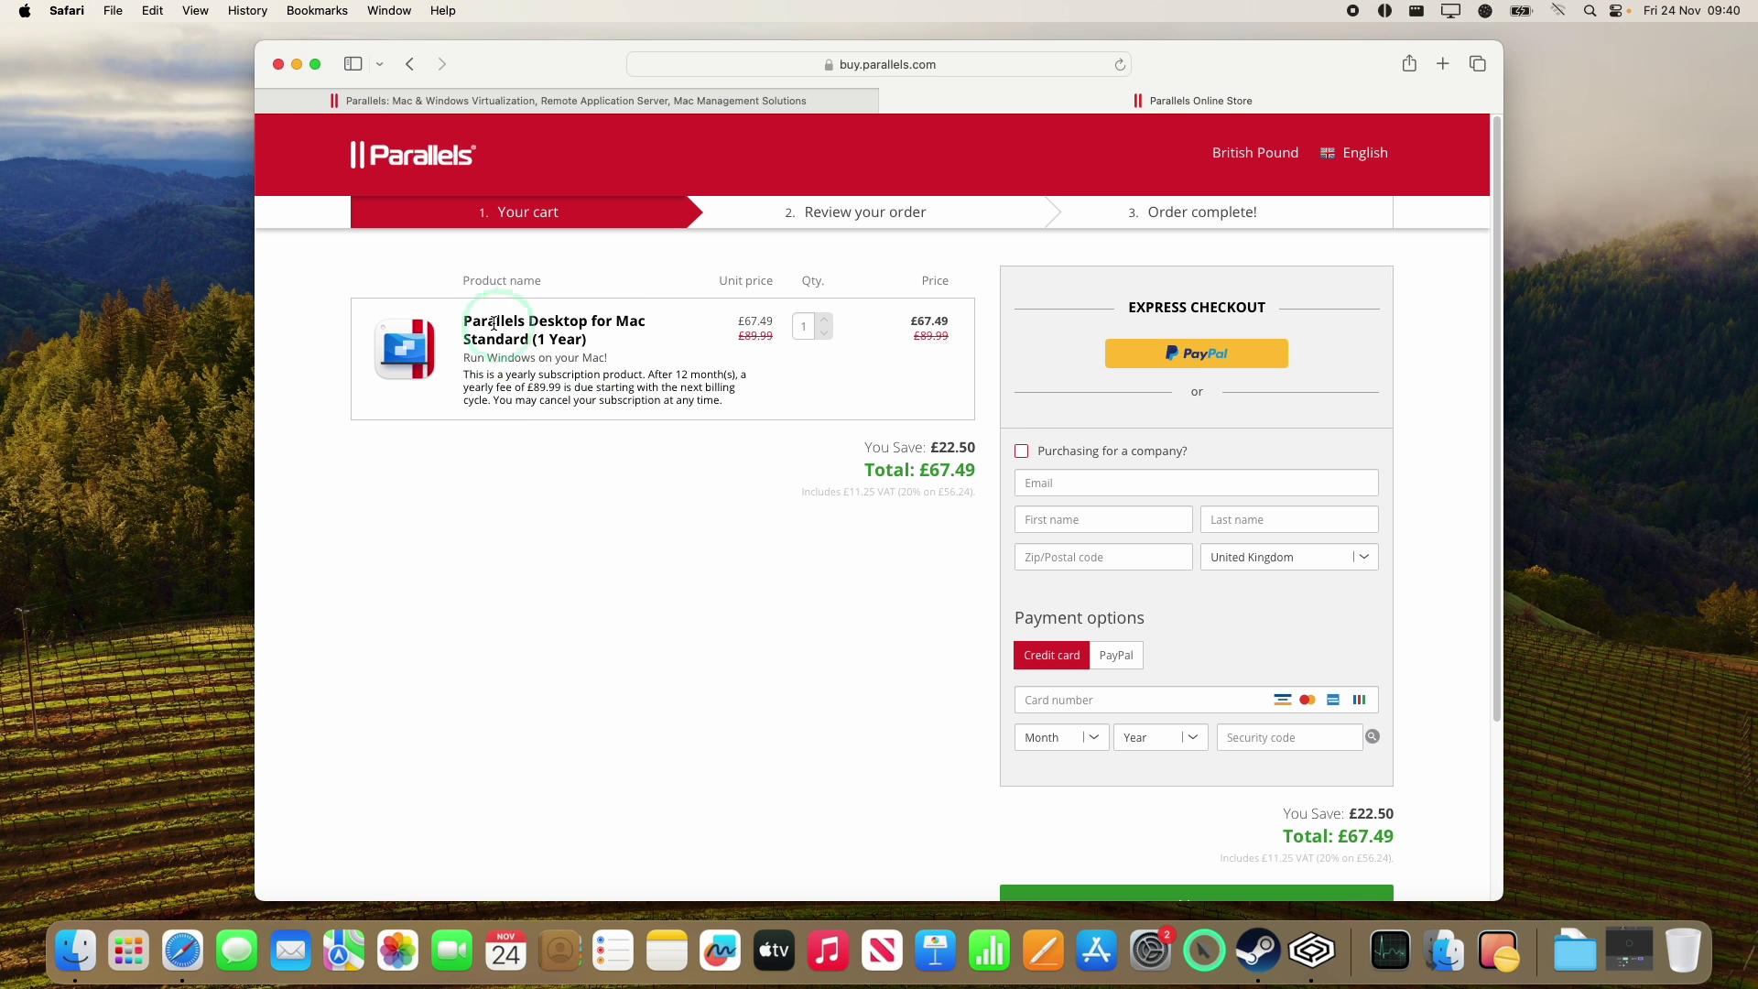
left_click(652, 391)
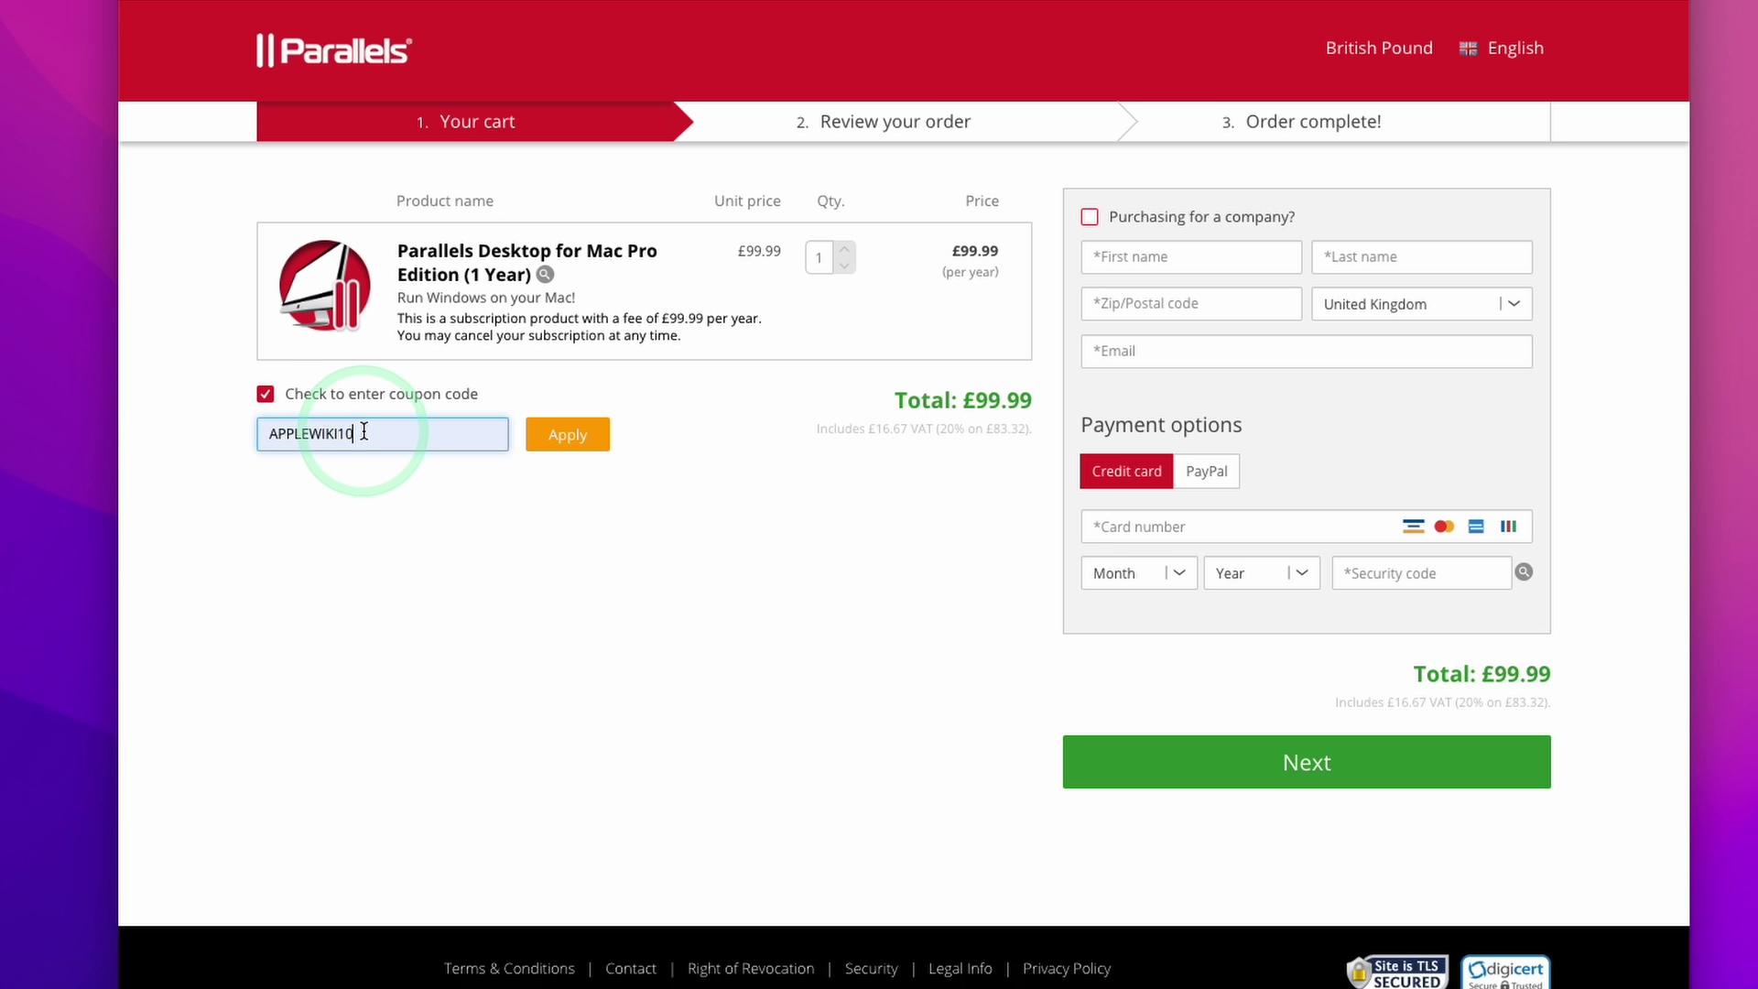
left_click(1237, 318)
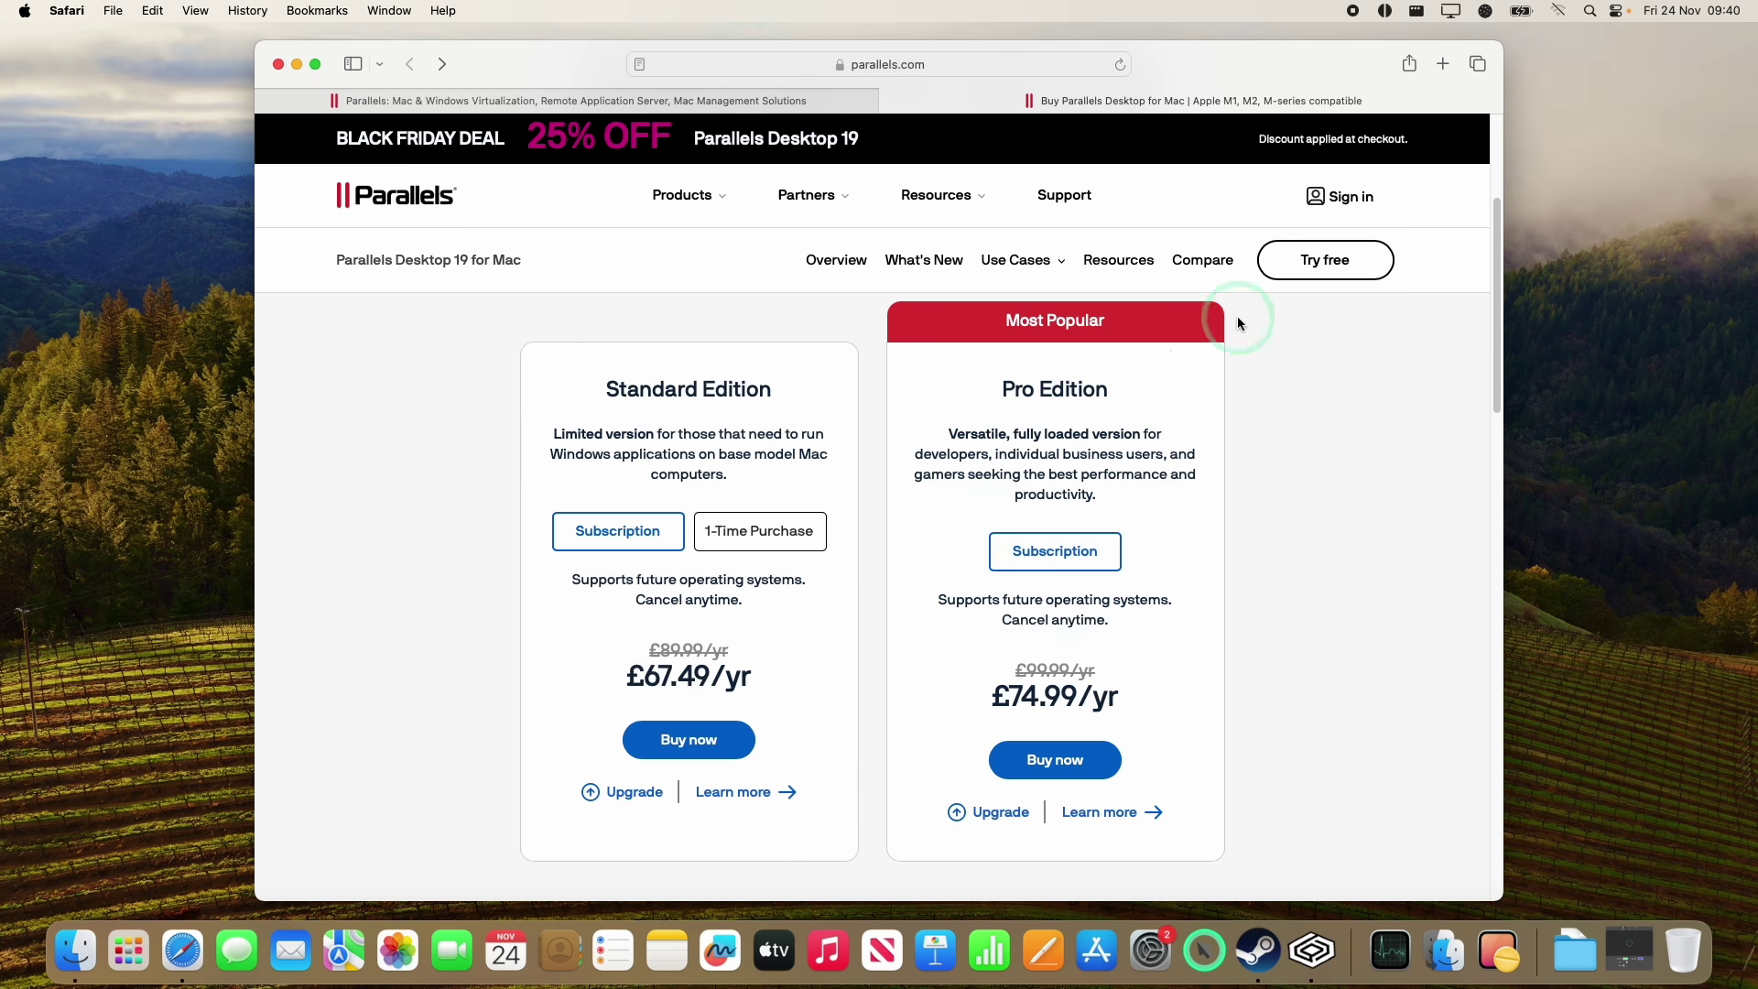
Download the Parallels Desktop free trial installer, allowing downloads from parallels.com
left_click(1315, 263)
left_click(952, 434)
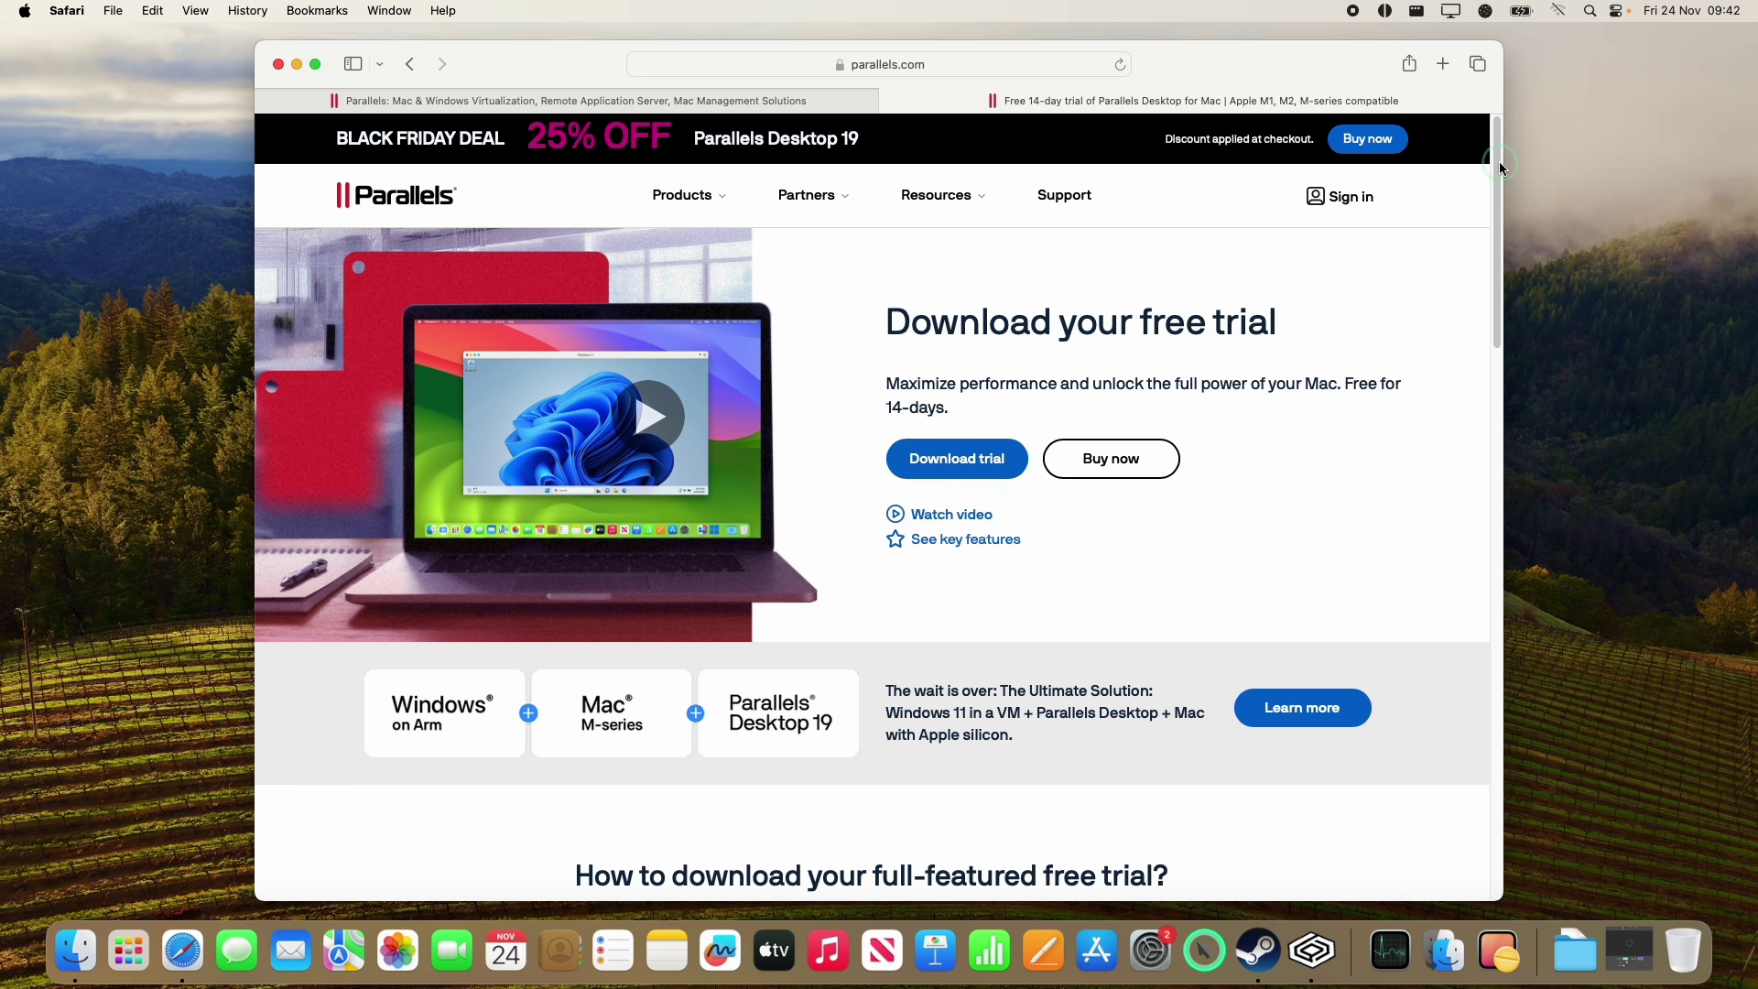
left_click_drag(1500, 165, 1511, 374)
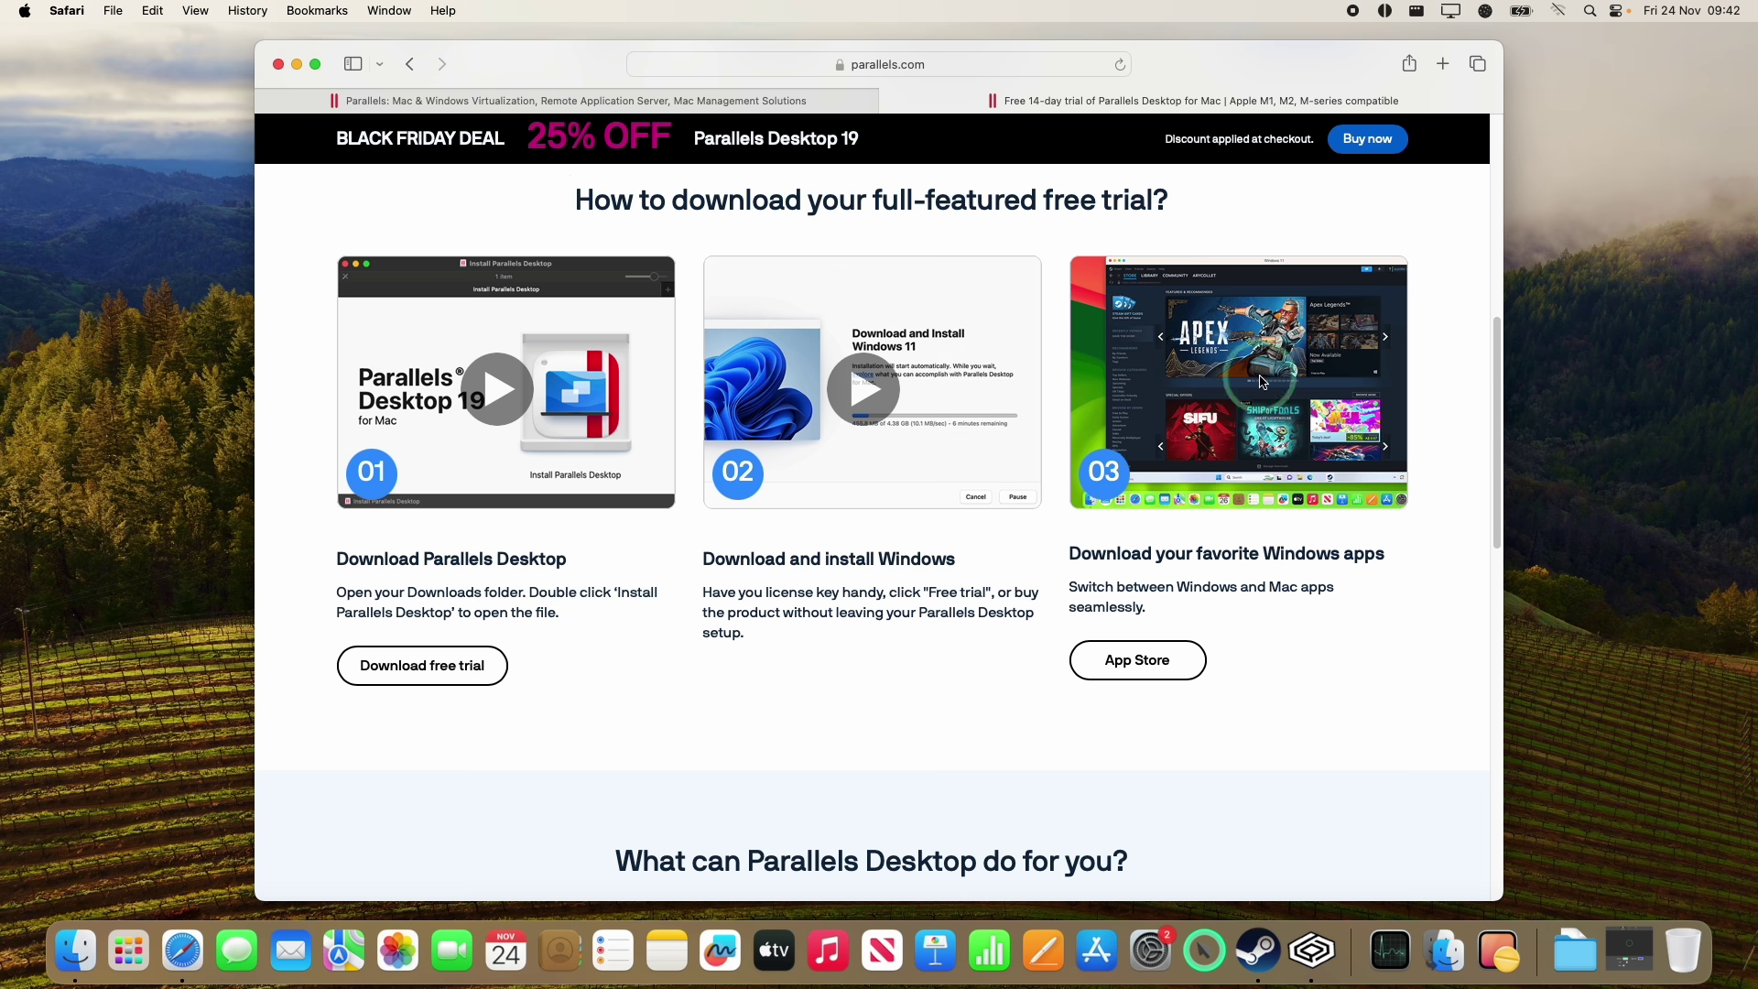
left_click_drag(1499, 430, 1511, 209)
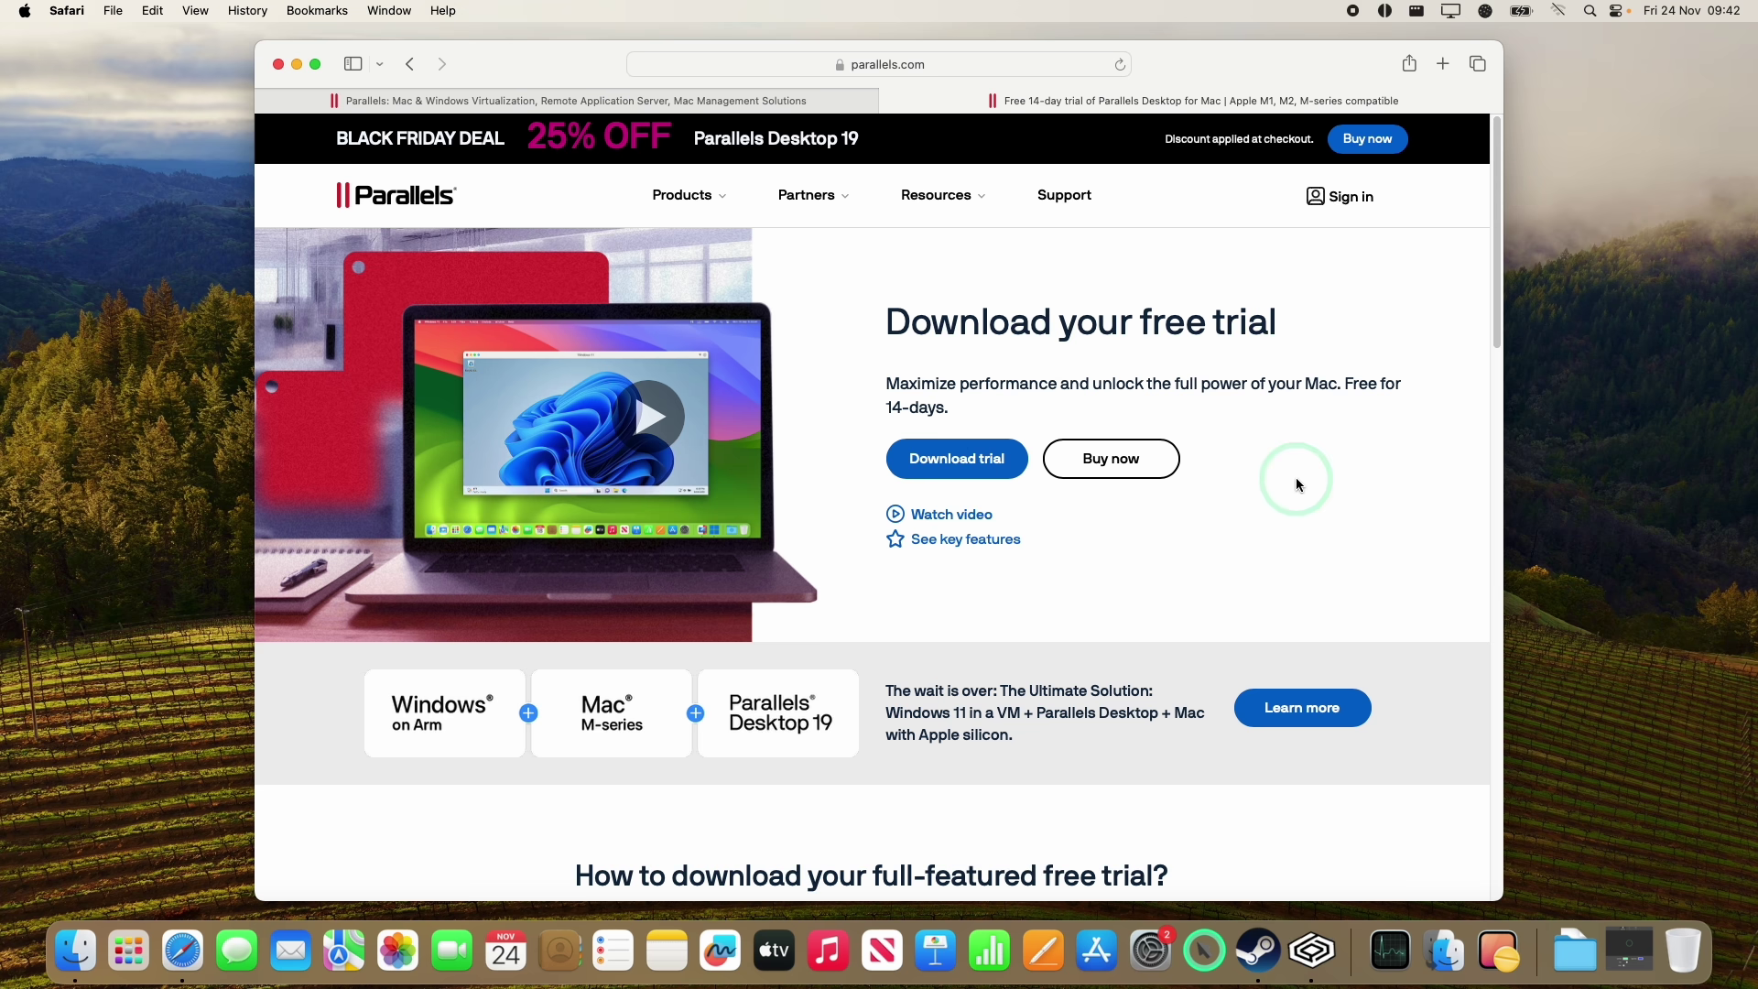
left_click(906, 464)
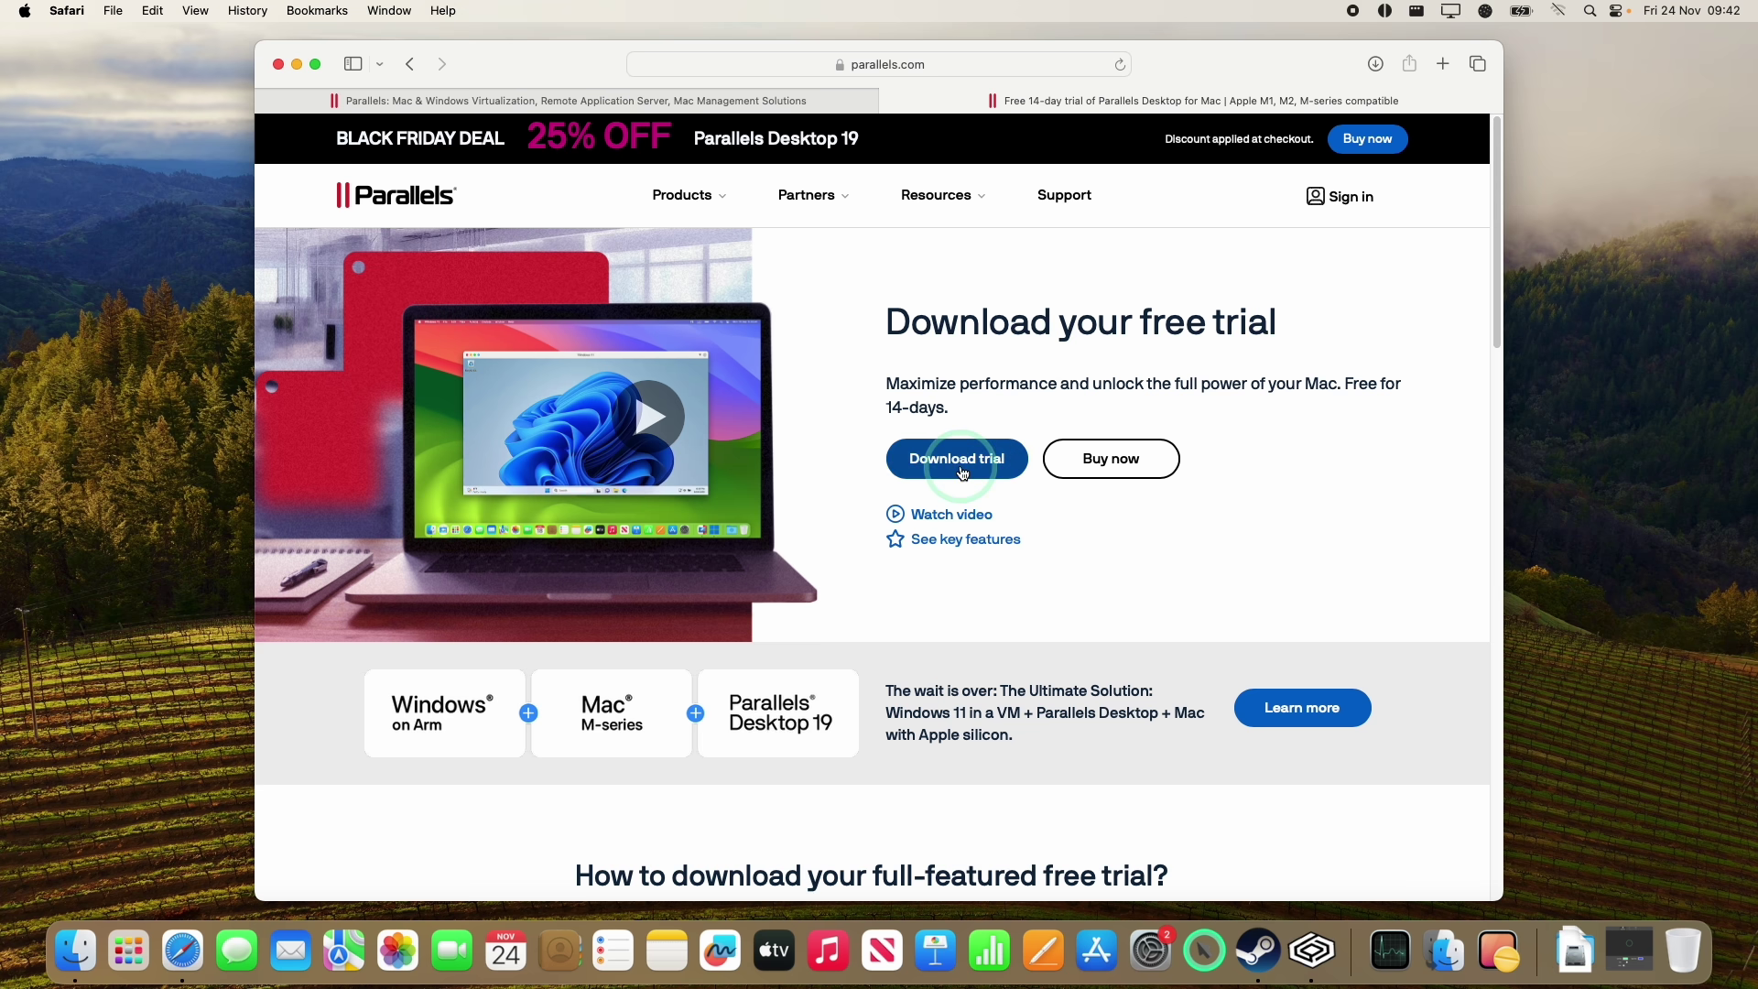
left_click(40, 966)
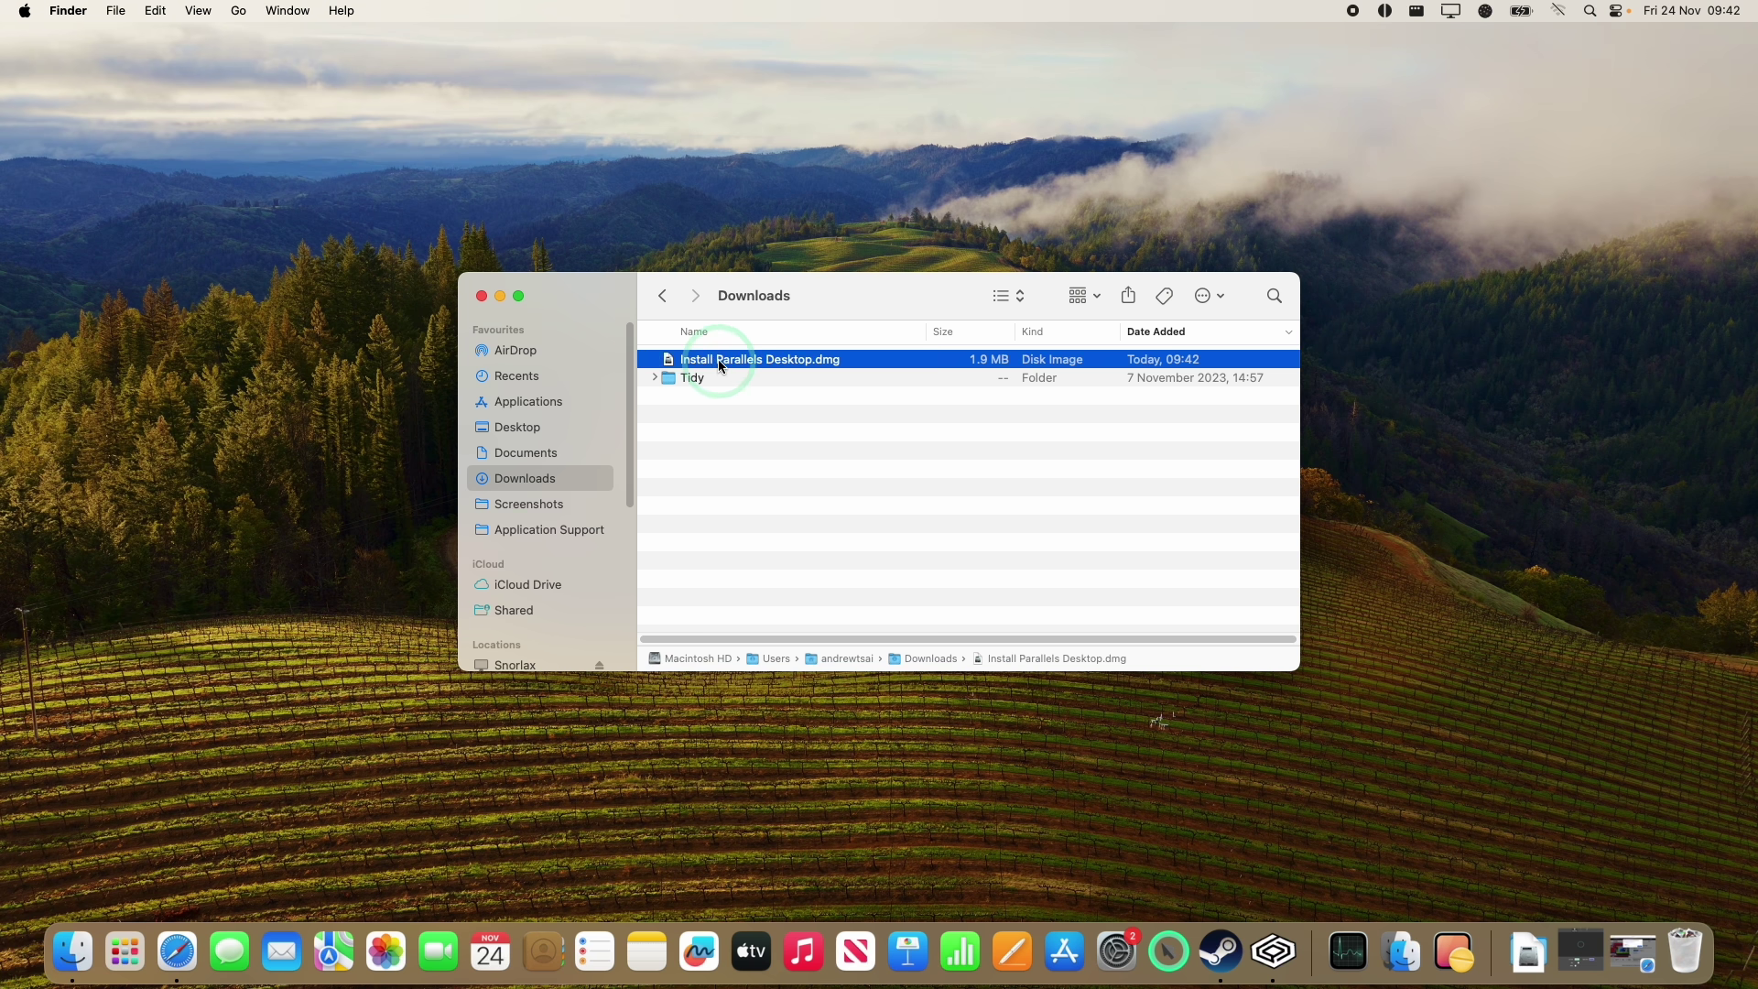
Mount Install Parallels Desktop.dmg, launch the installer, and approve the Gatekeeper and Downloads access prompts
left_click(743, 591)
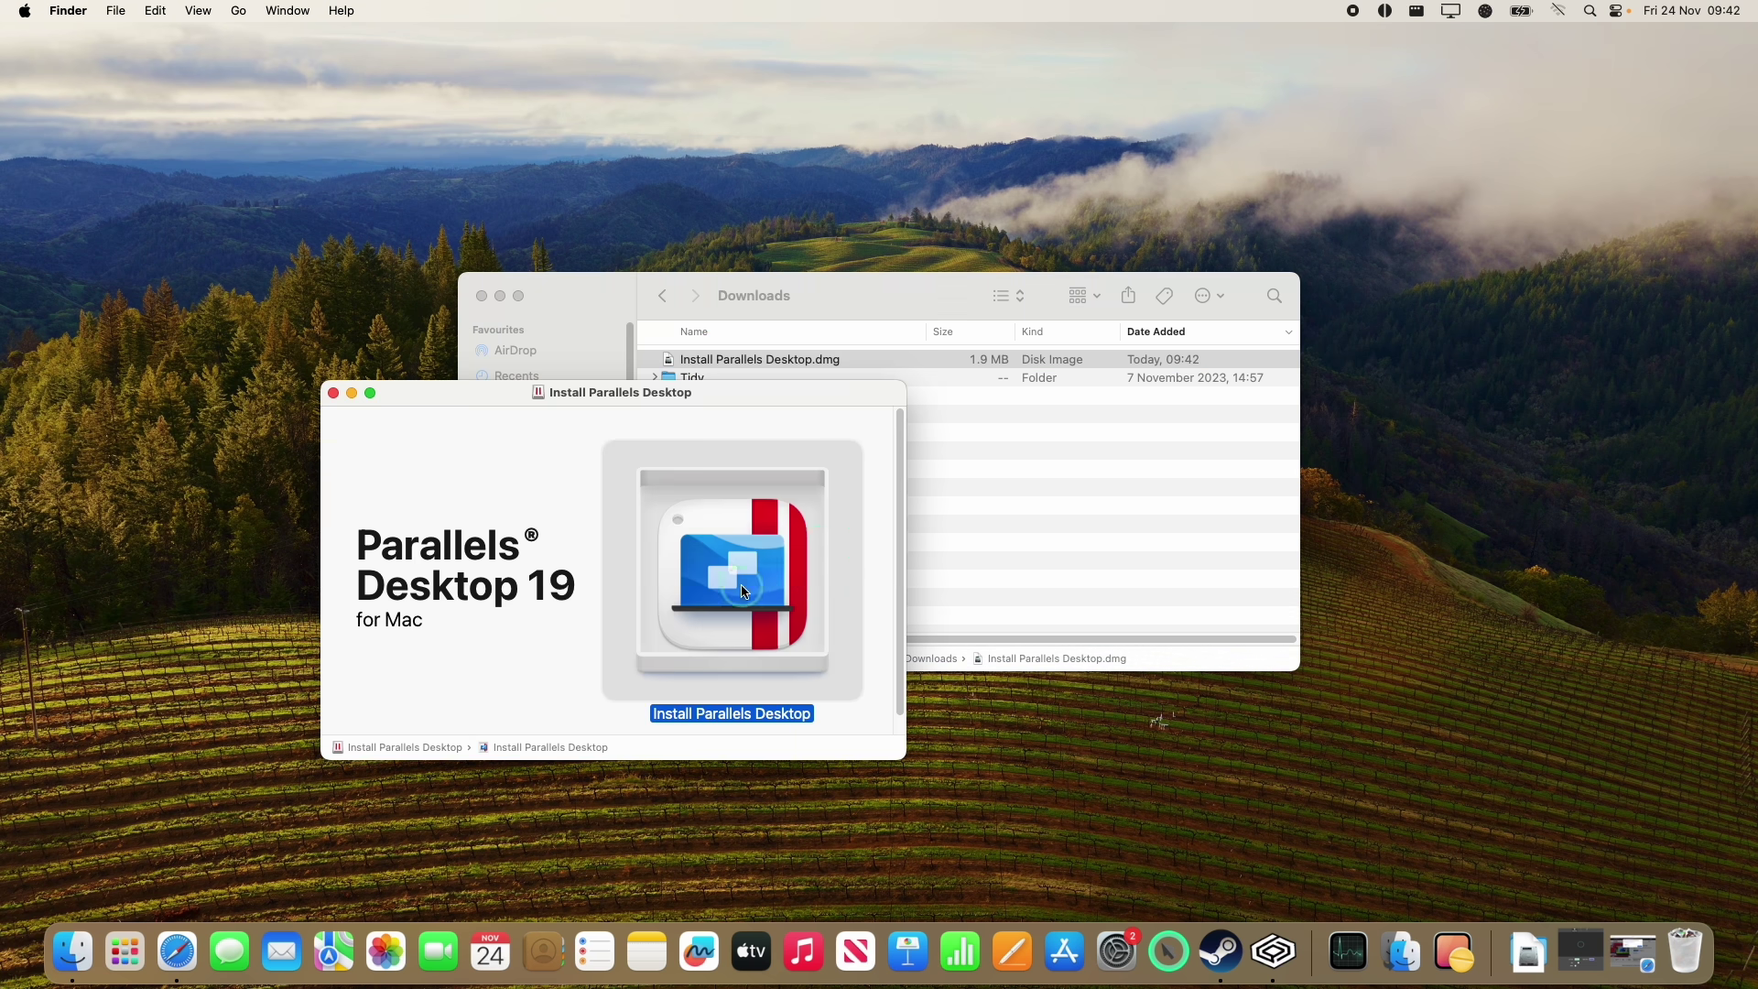
double_click(745, 556)
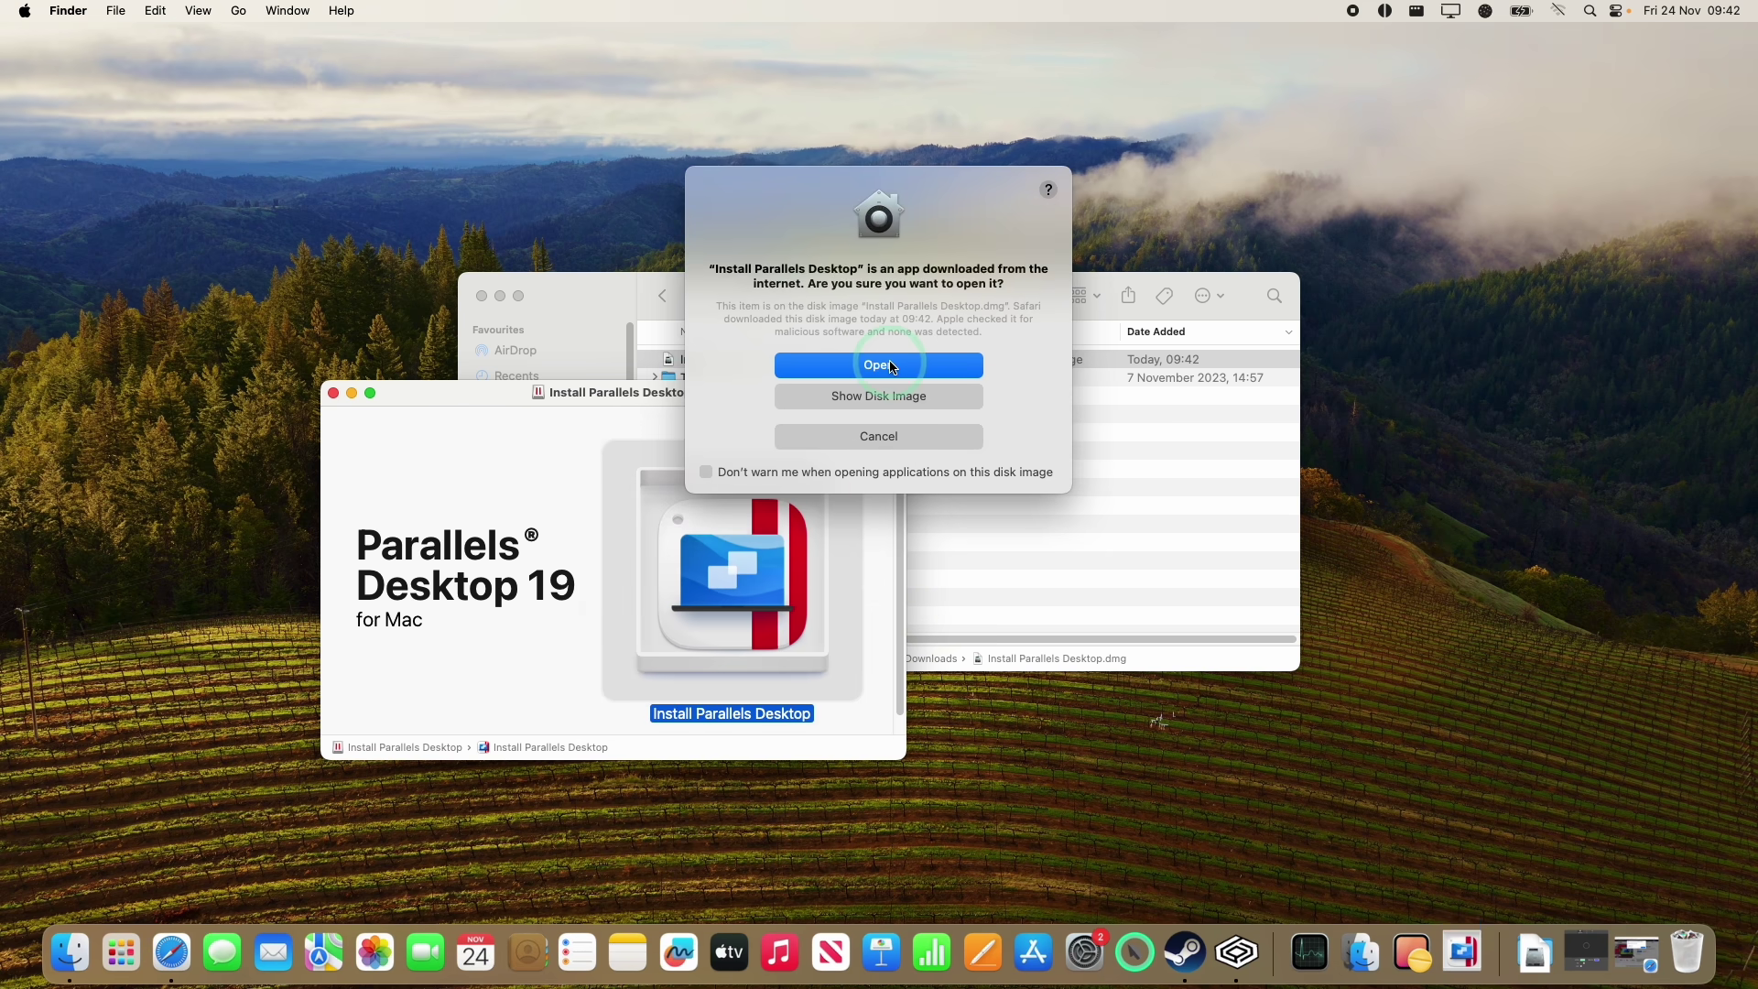
left_click(846, 366)
left_click(947, 403)
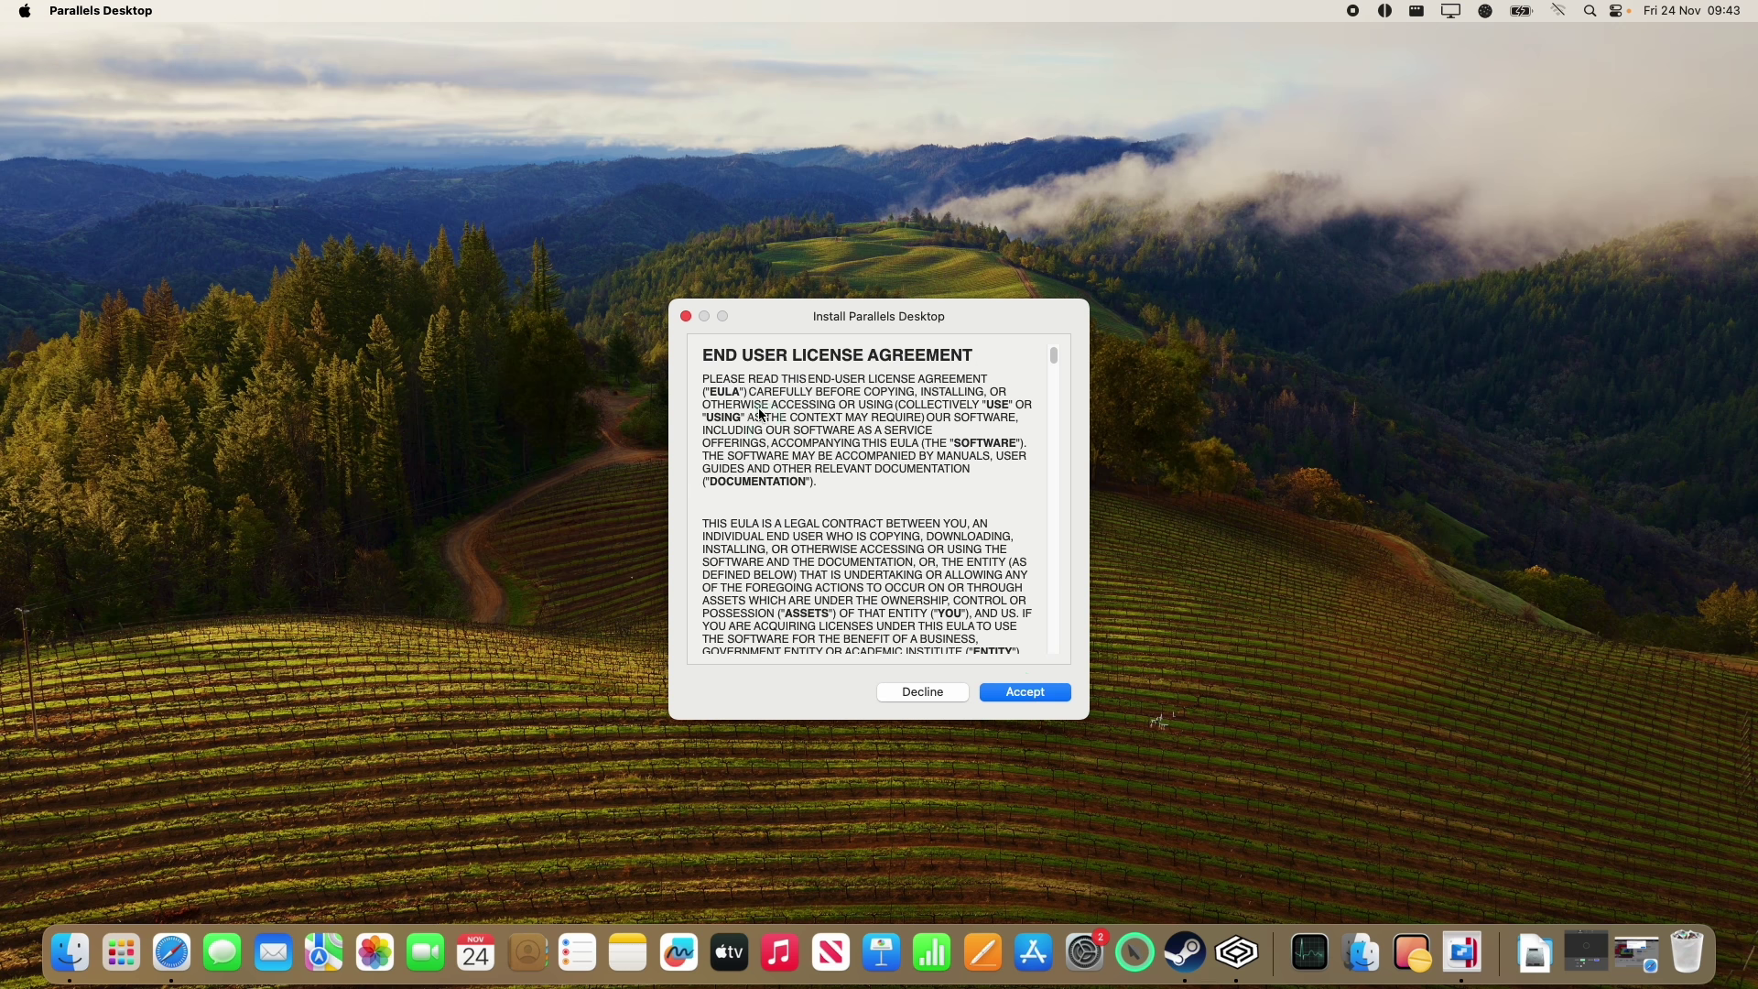
Accept the EULA, join Customer Experience, grant Desktop, Documents and Downloads access, and install Windows 11
left_click(1025, 693)
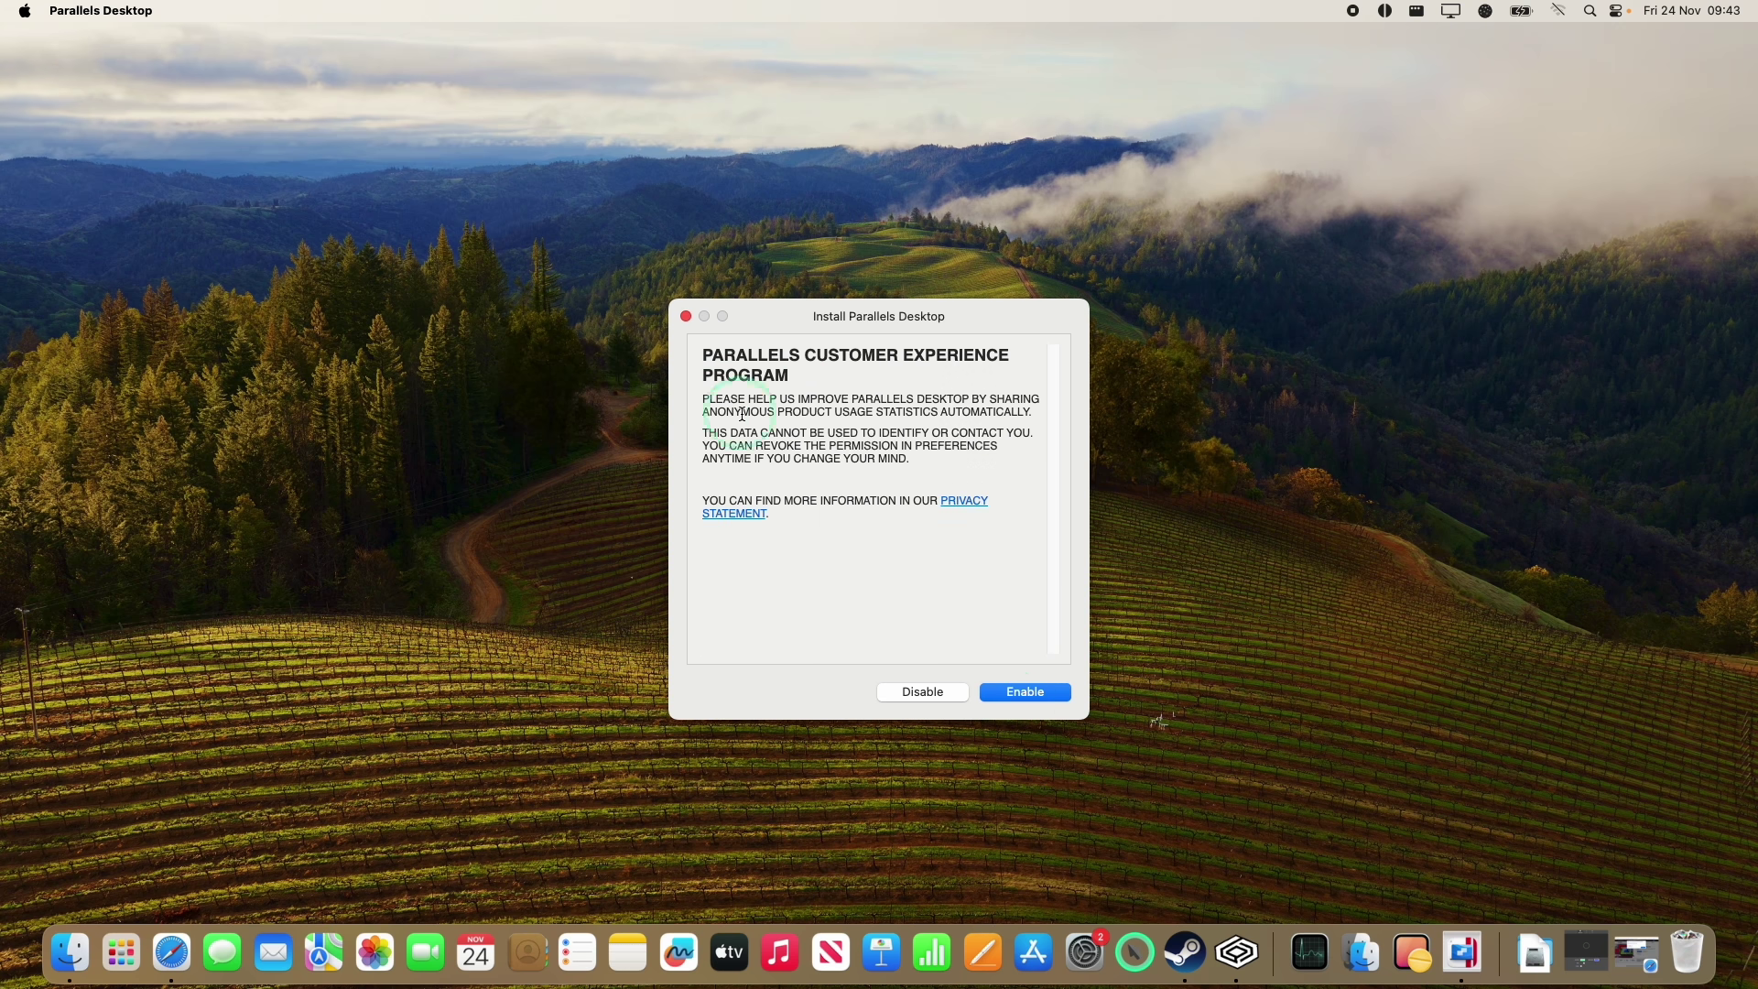
left_click(1018, 692)
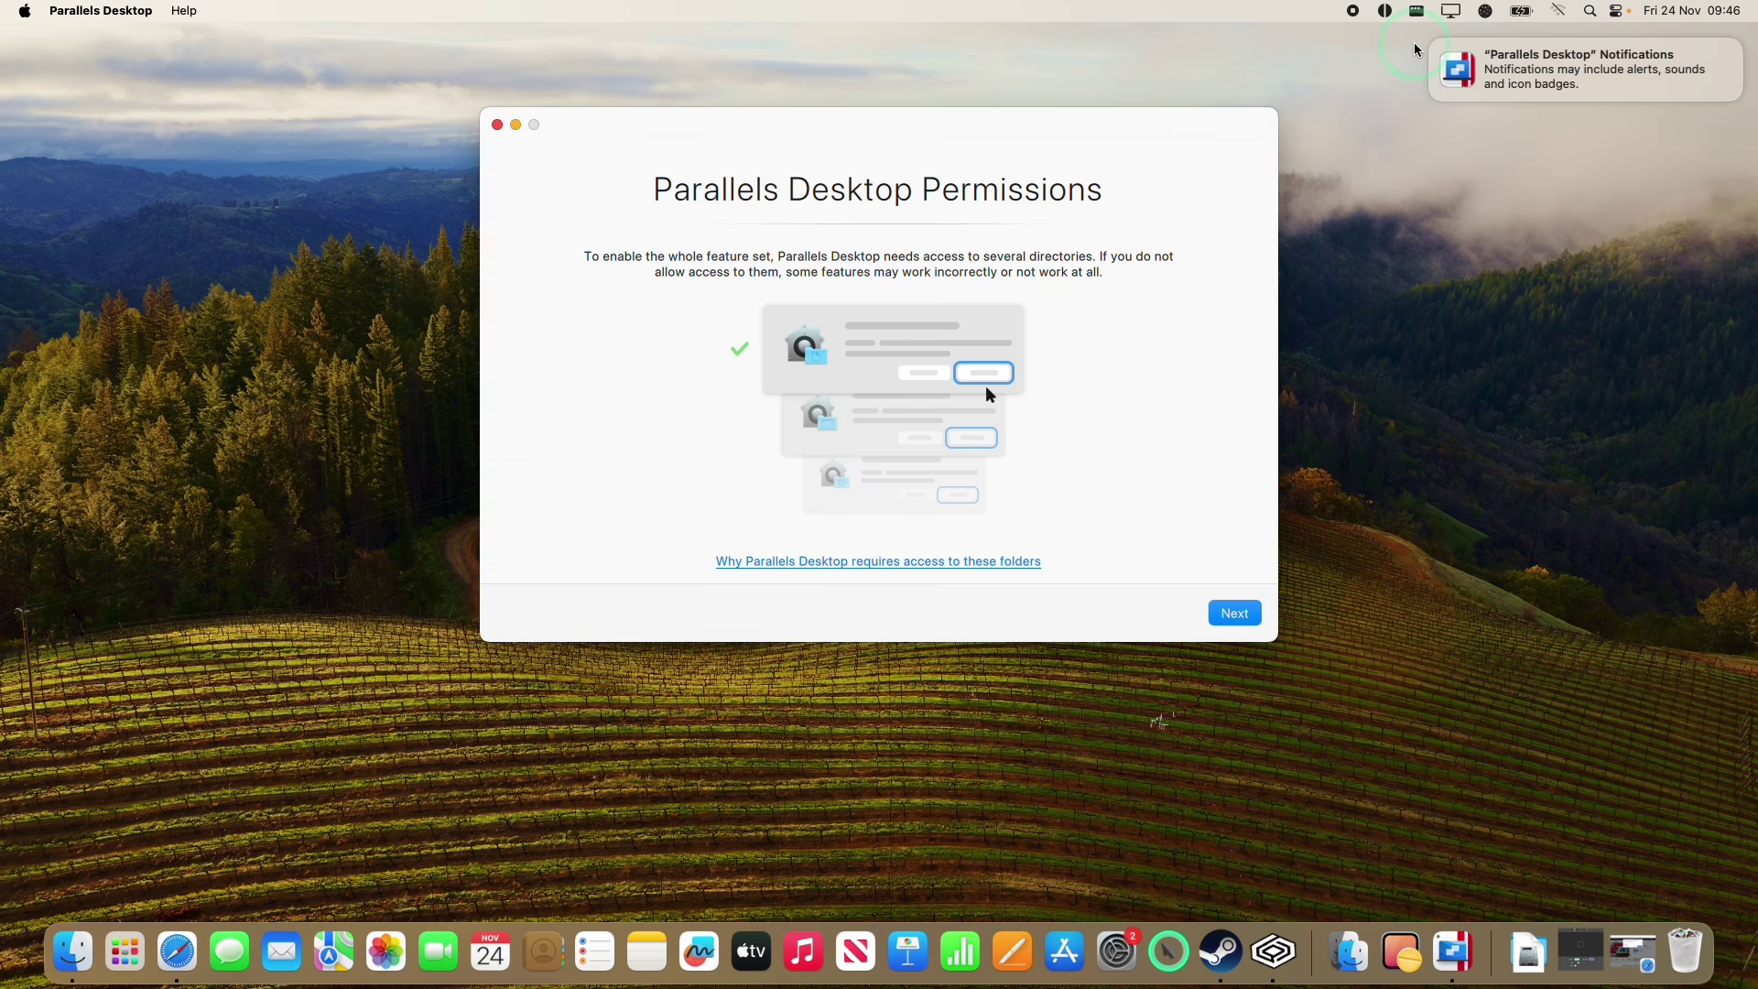
left_click(1235, 615)
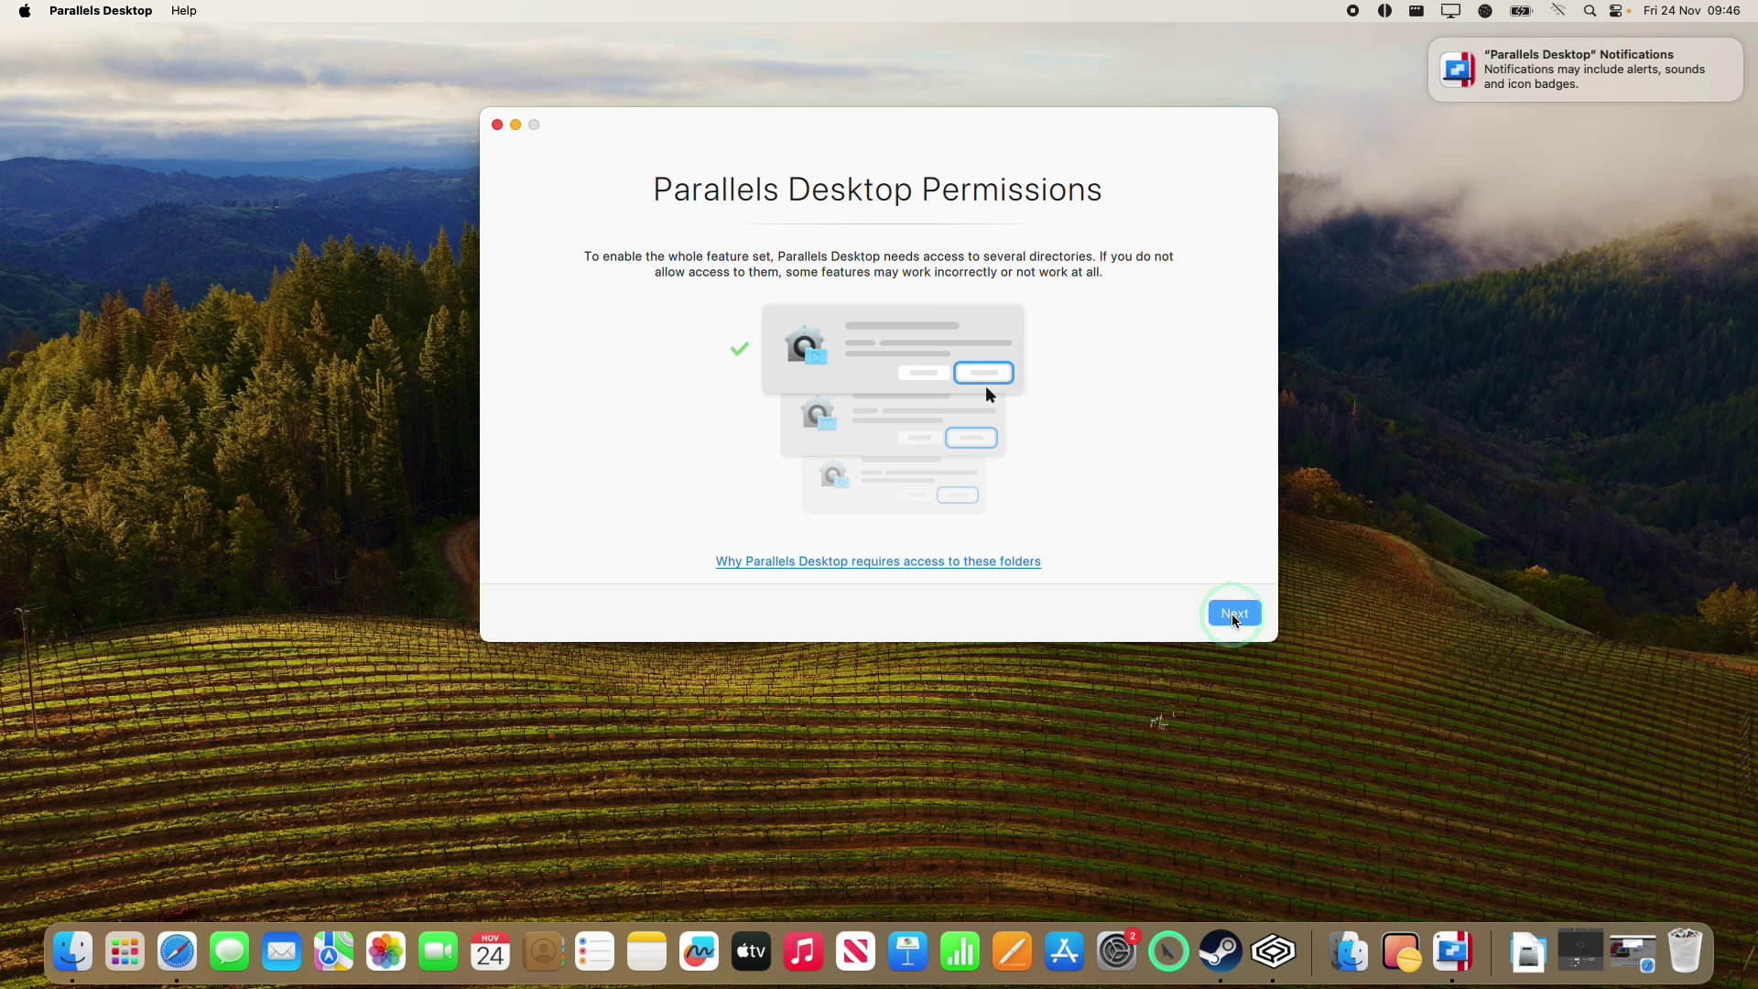
left_click(926, 383)
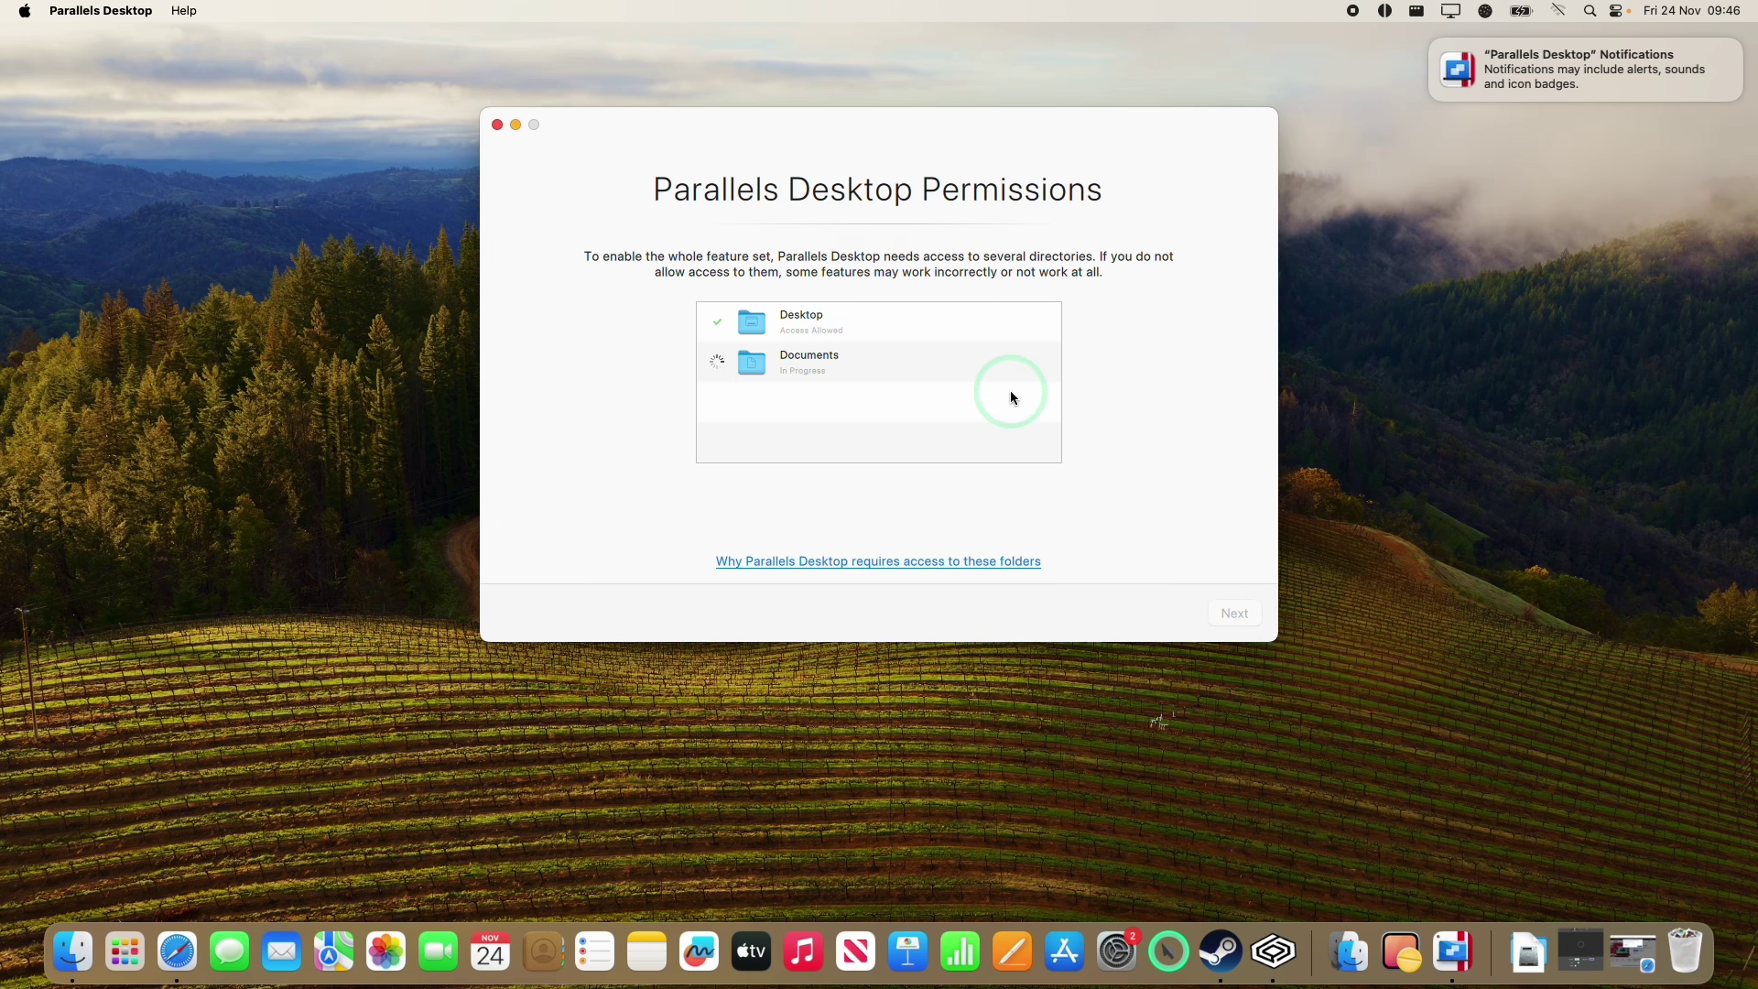
left_click(943, 377)
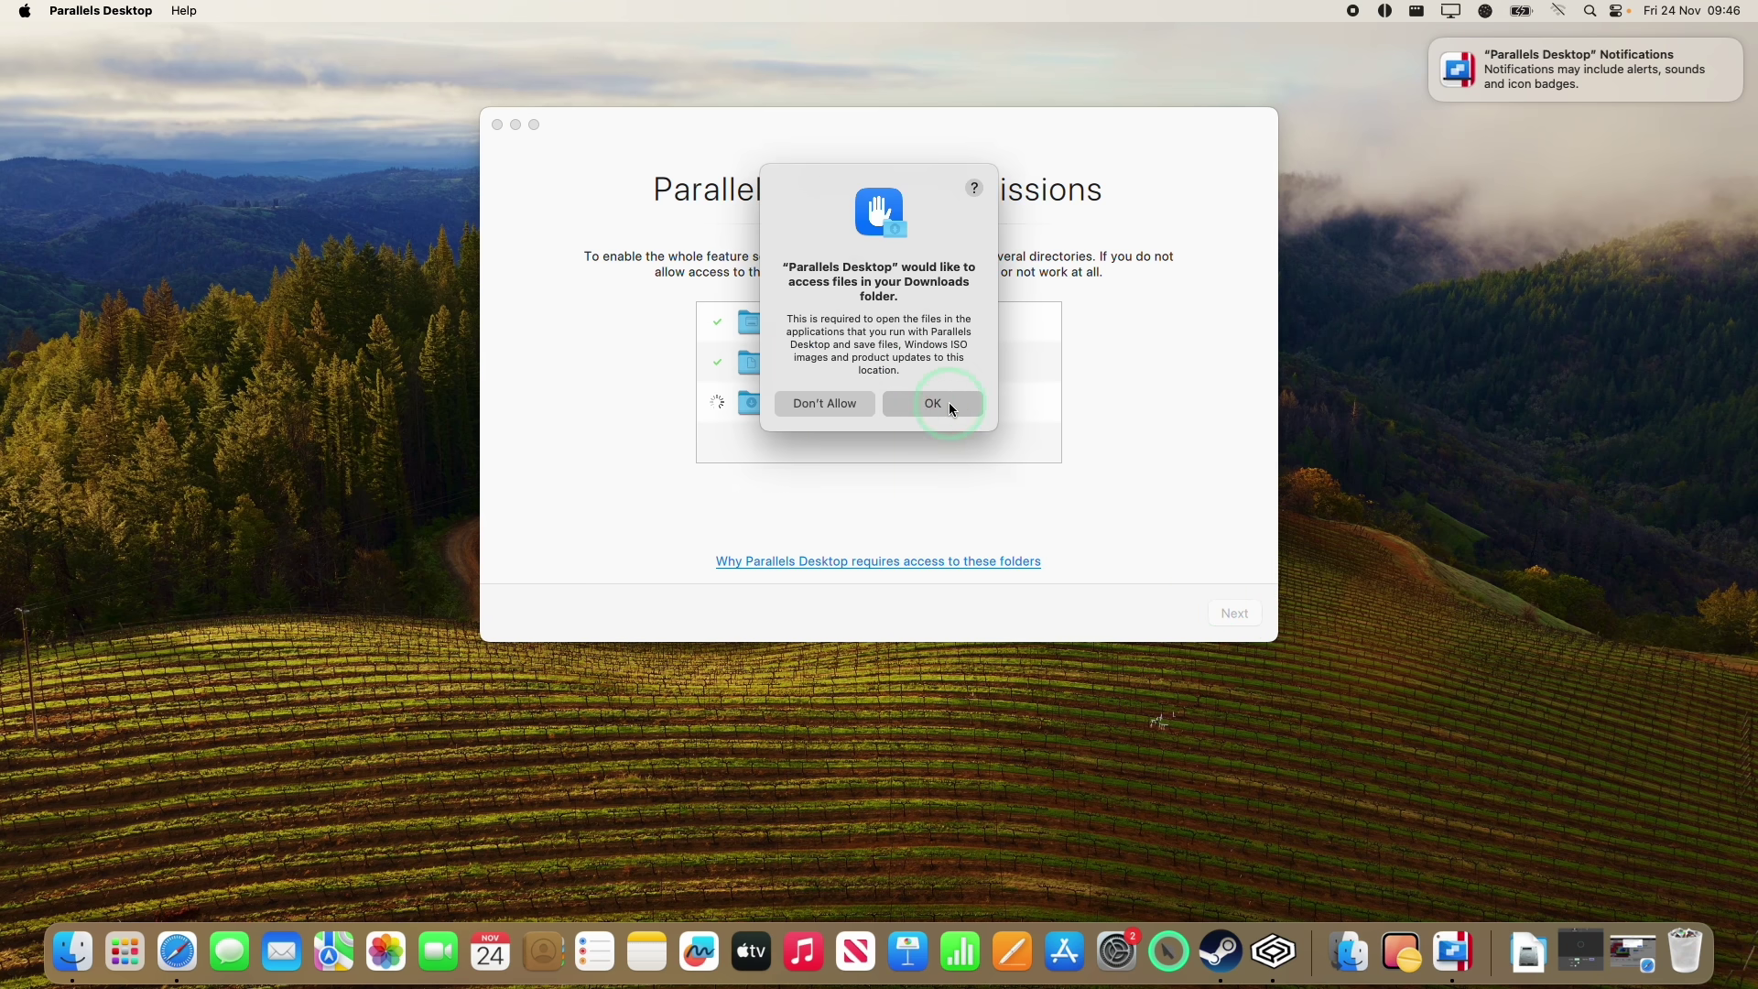
left_click(948, 406)
left_click(1235, 611)
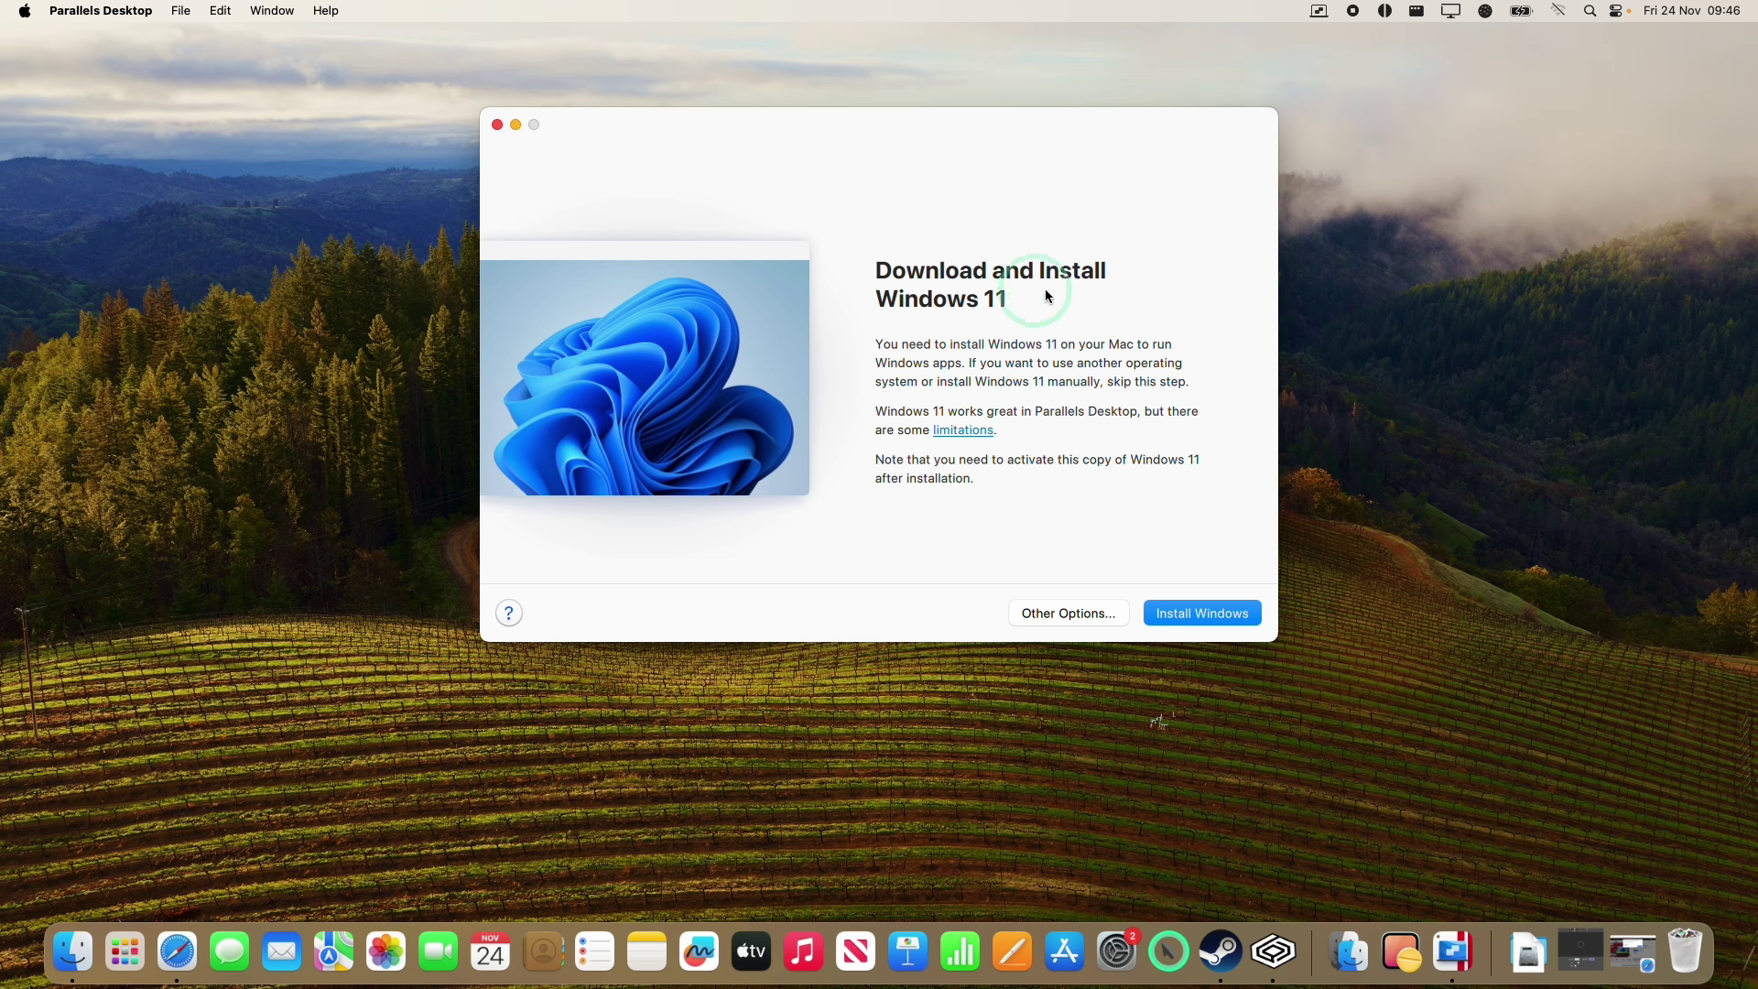
left_click(1192, 617)
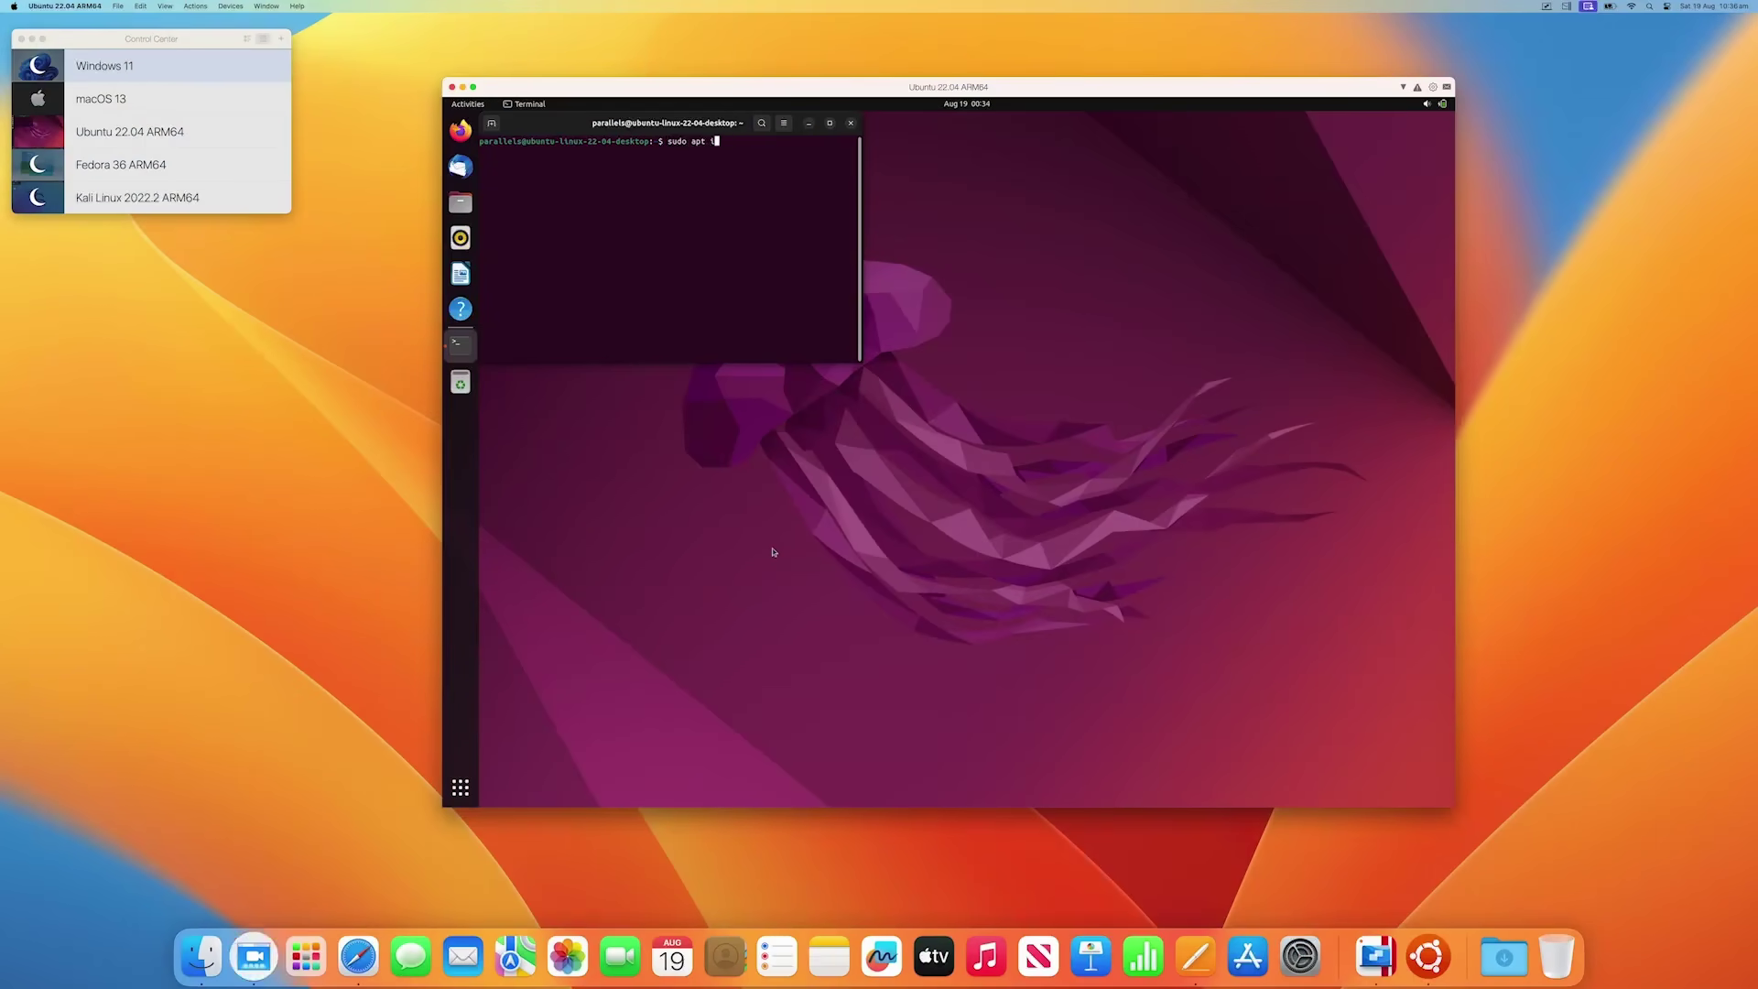
Run 'sudo apt install synaptic' in the Ubuntu terminal
type("nstall s")
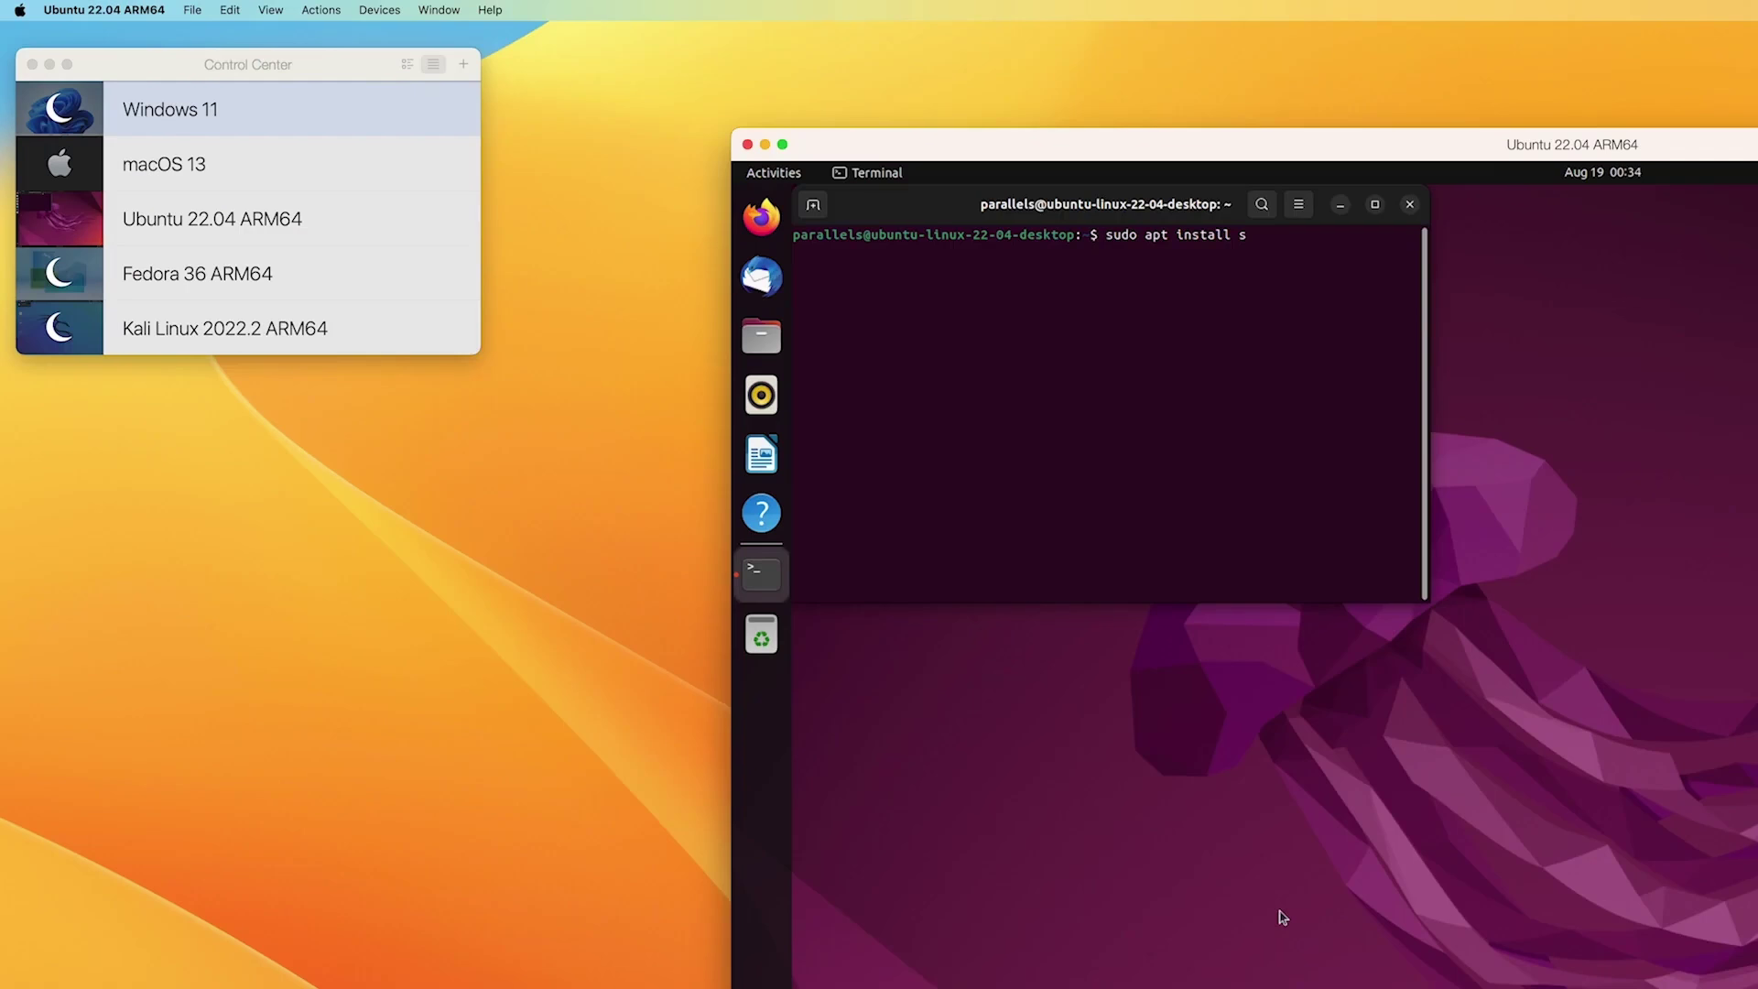
type("ynaptic")
key("Return")
key("Return")
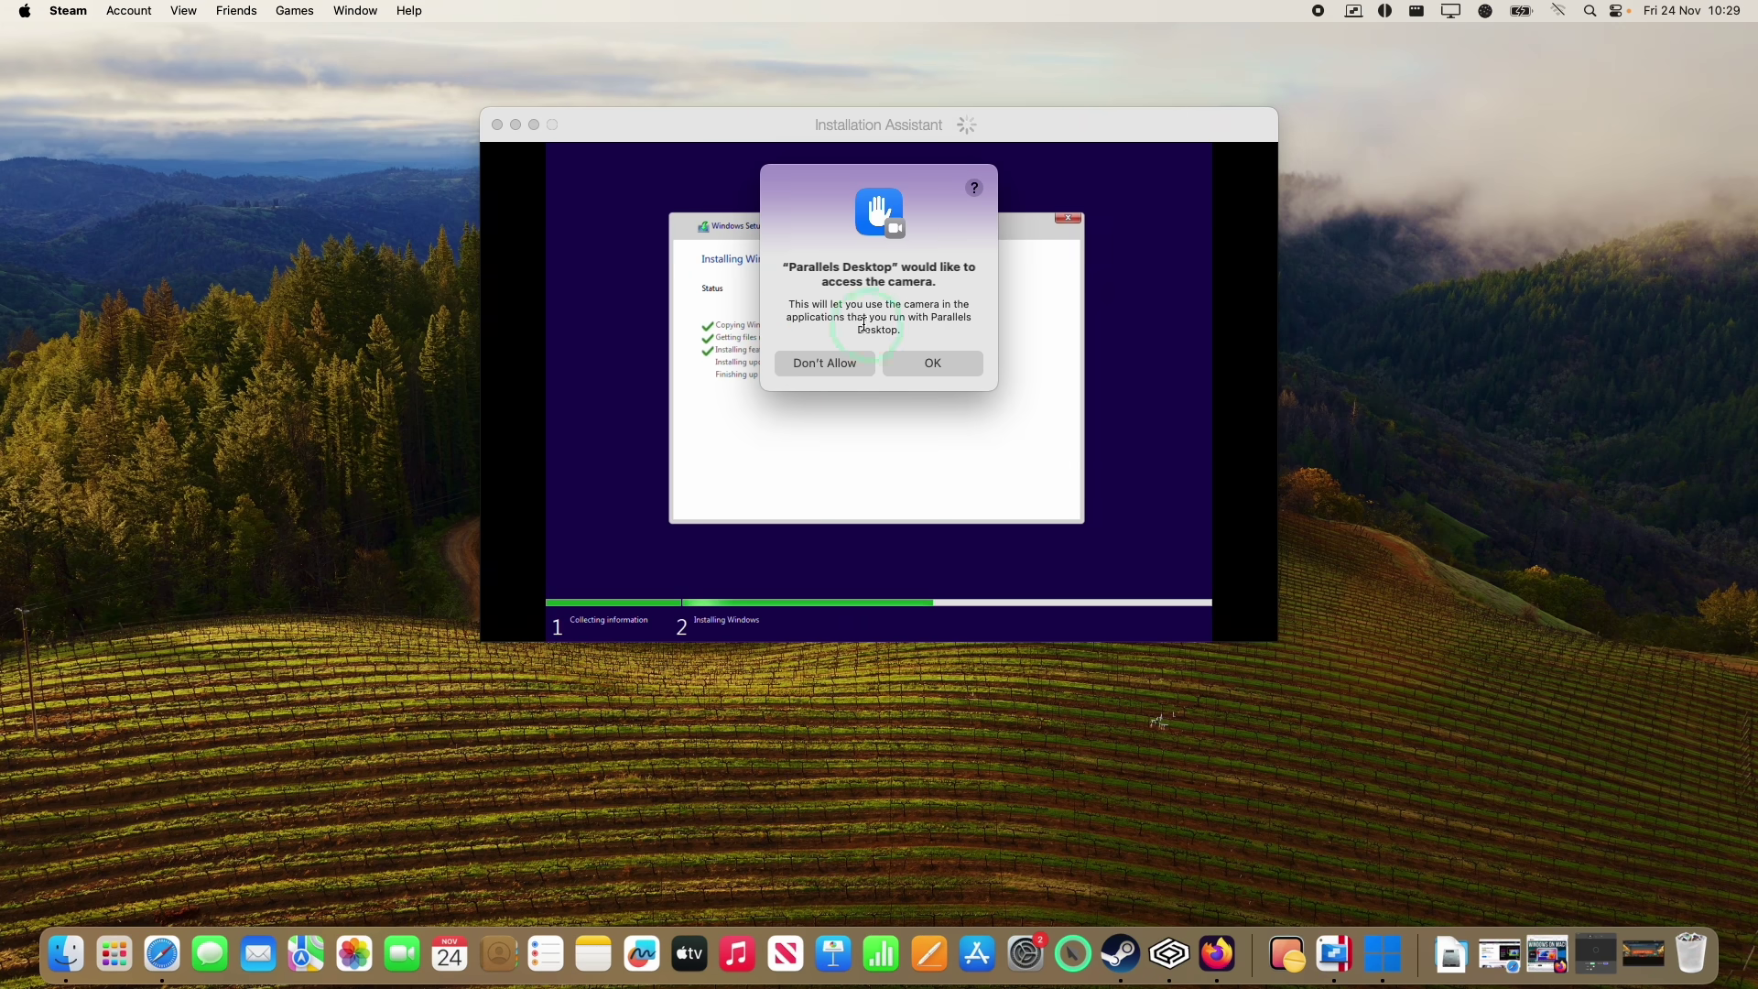
Allow Parallels Desktop to use the camera and microphone
left_click_drag(850, 271, 925, 300)
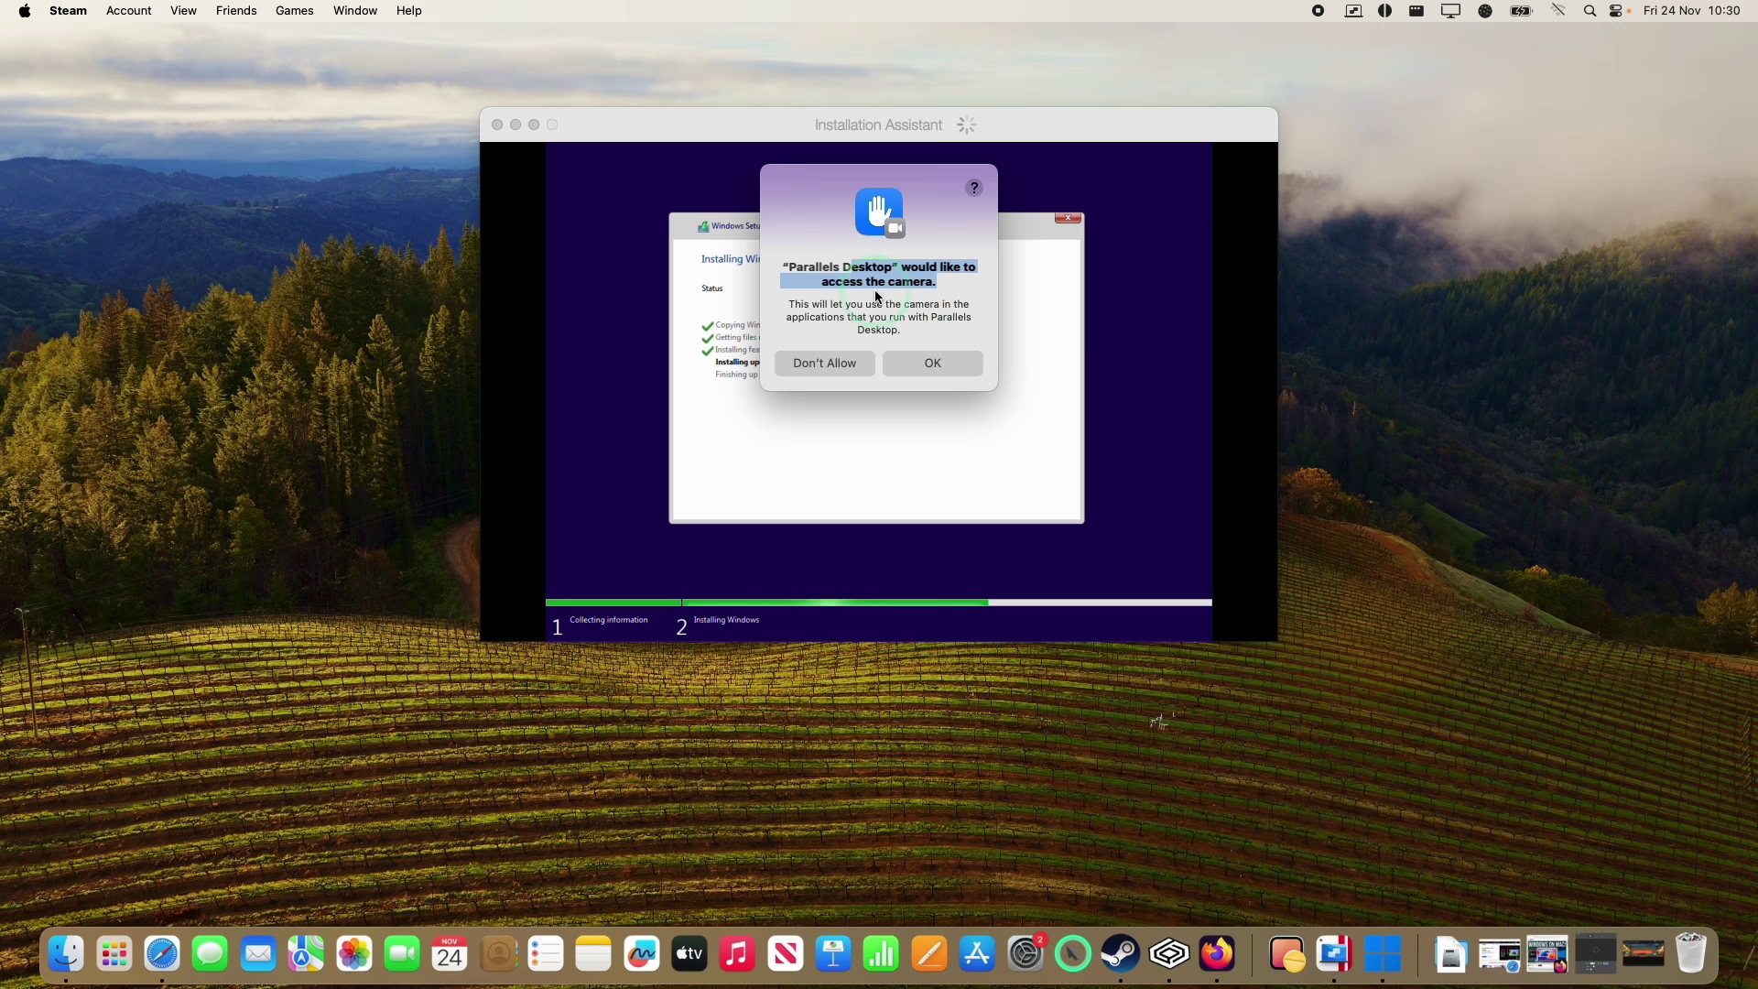
left_click(933, 364)
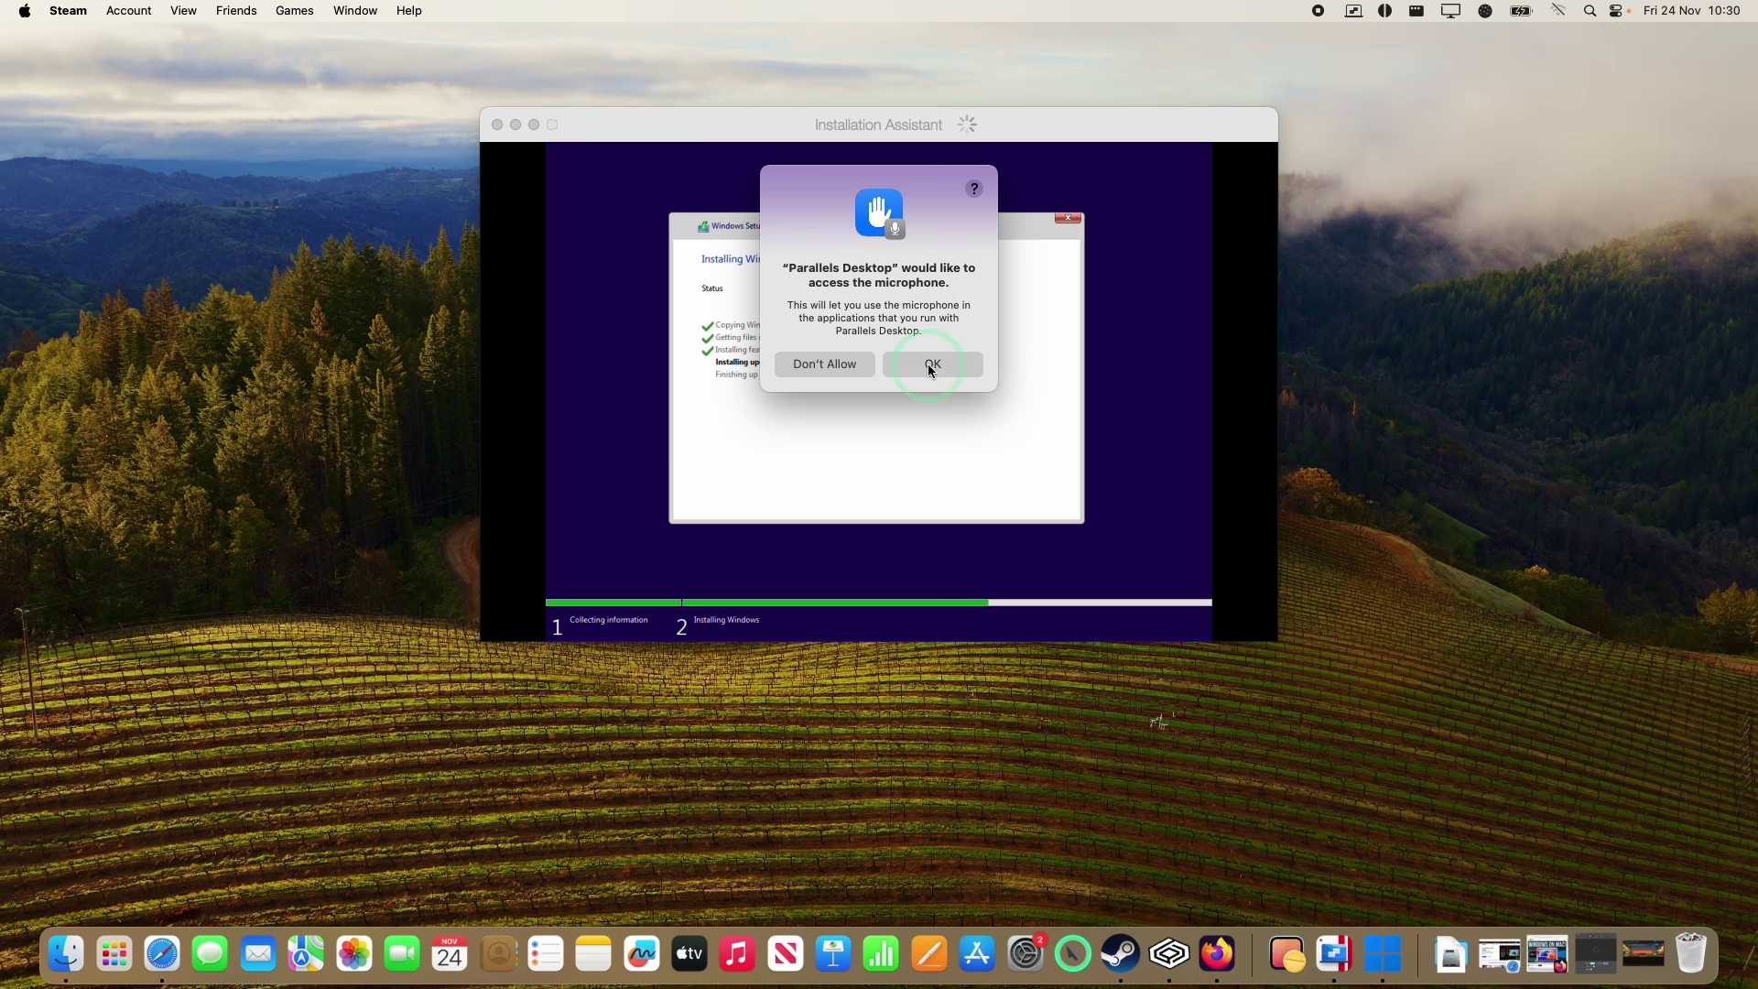
left_click(931, 366)
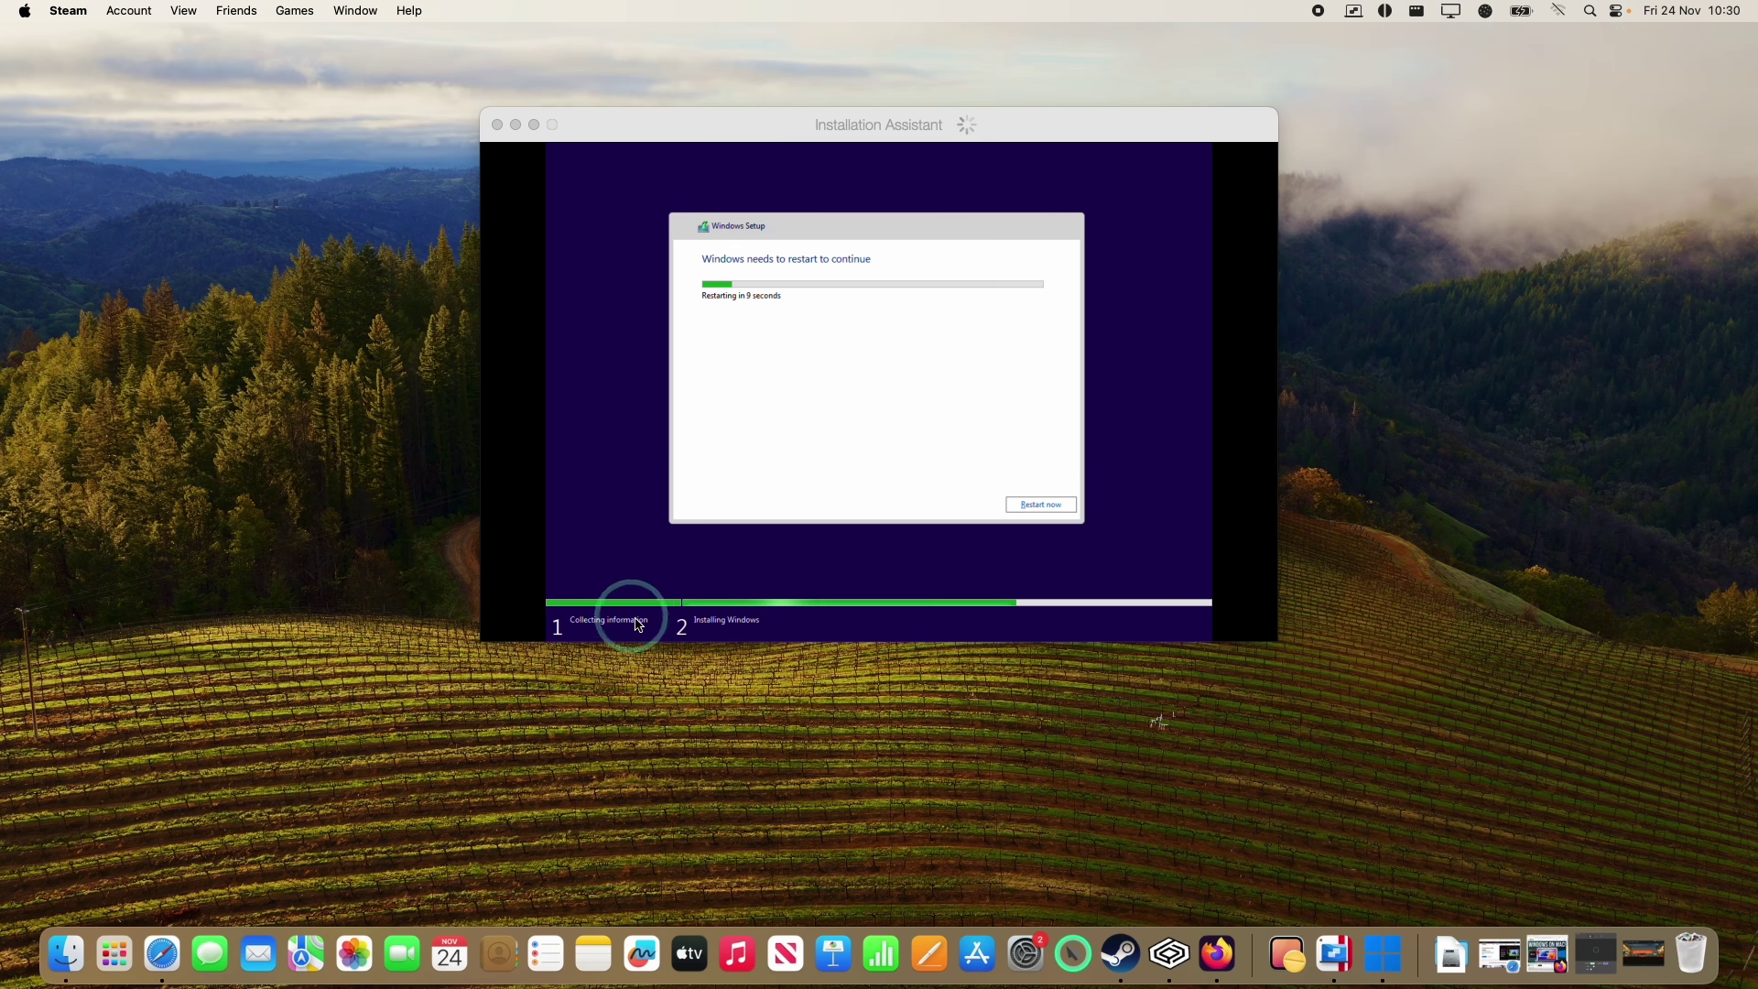
Restart Windows setup now, allow iCloud Drive and network volume access, and dismiss the completion message
left_click(898, 453)
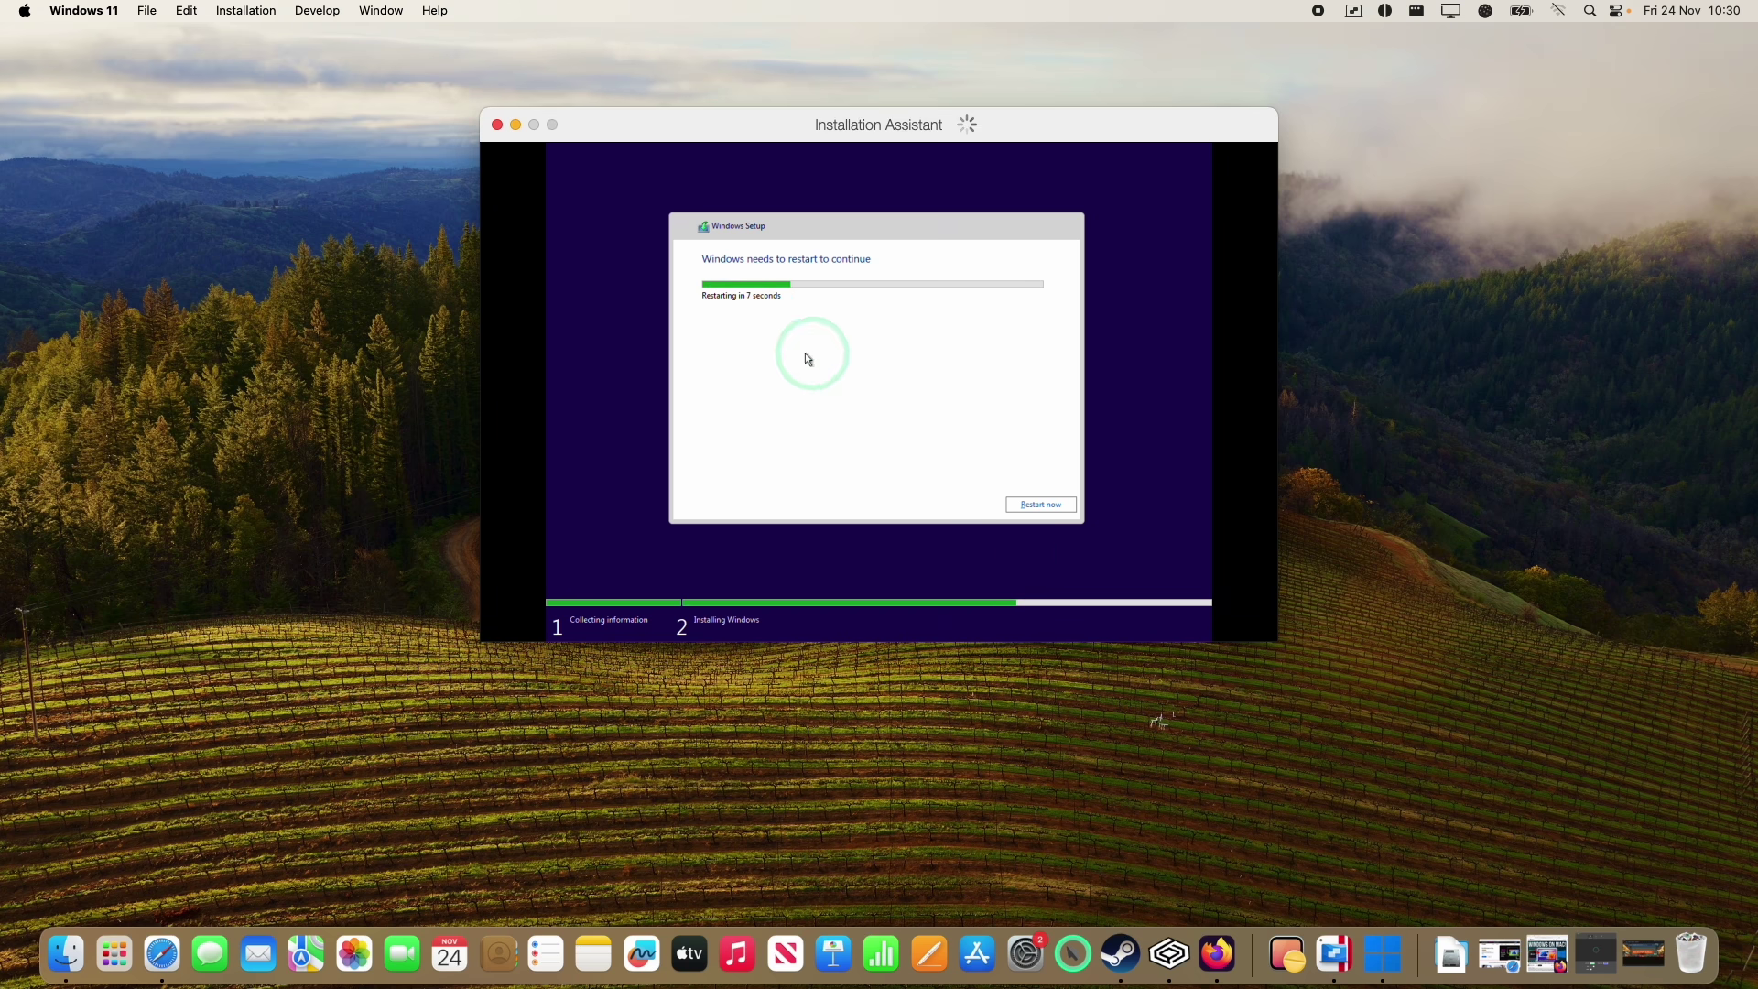
left_click(1044, 505)
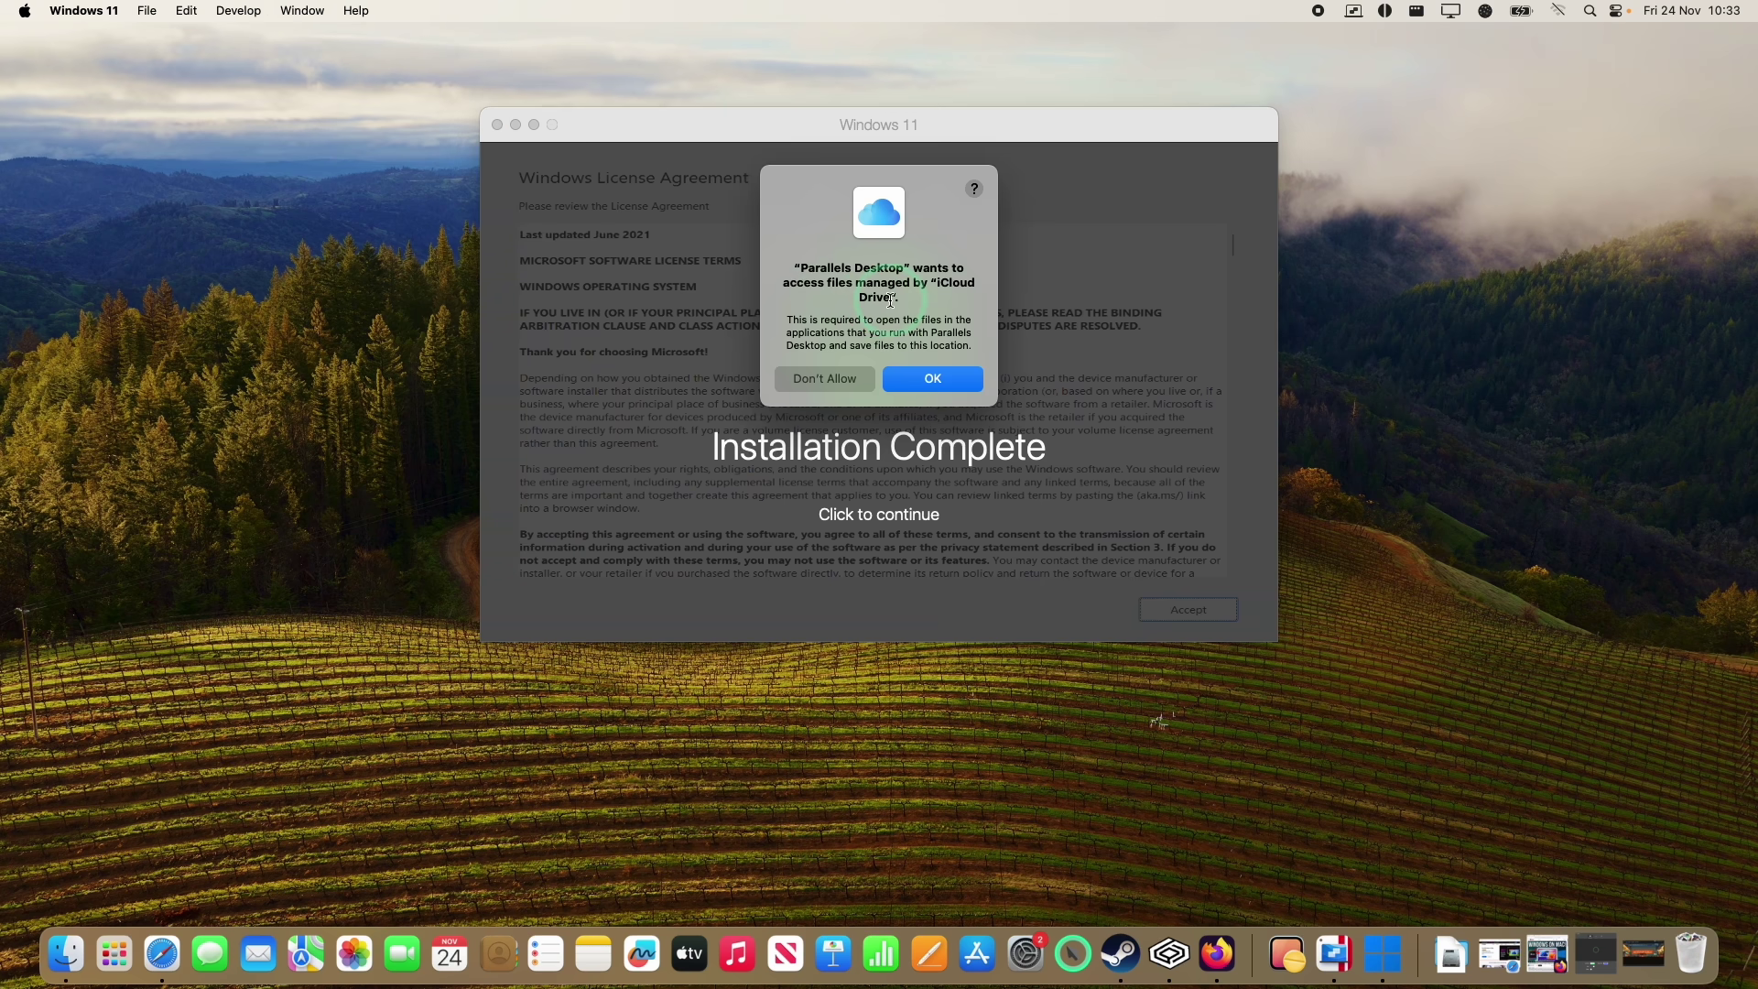
left_click(933, 379)
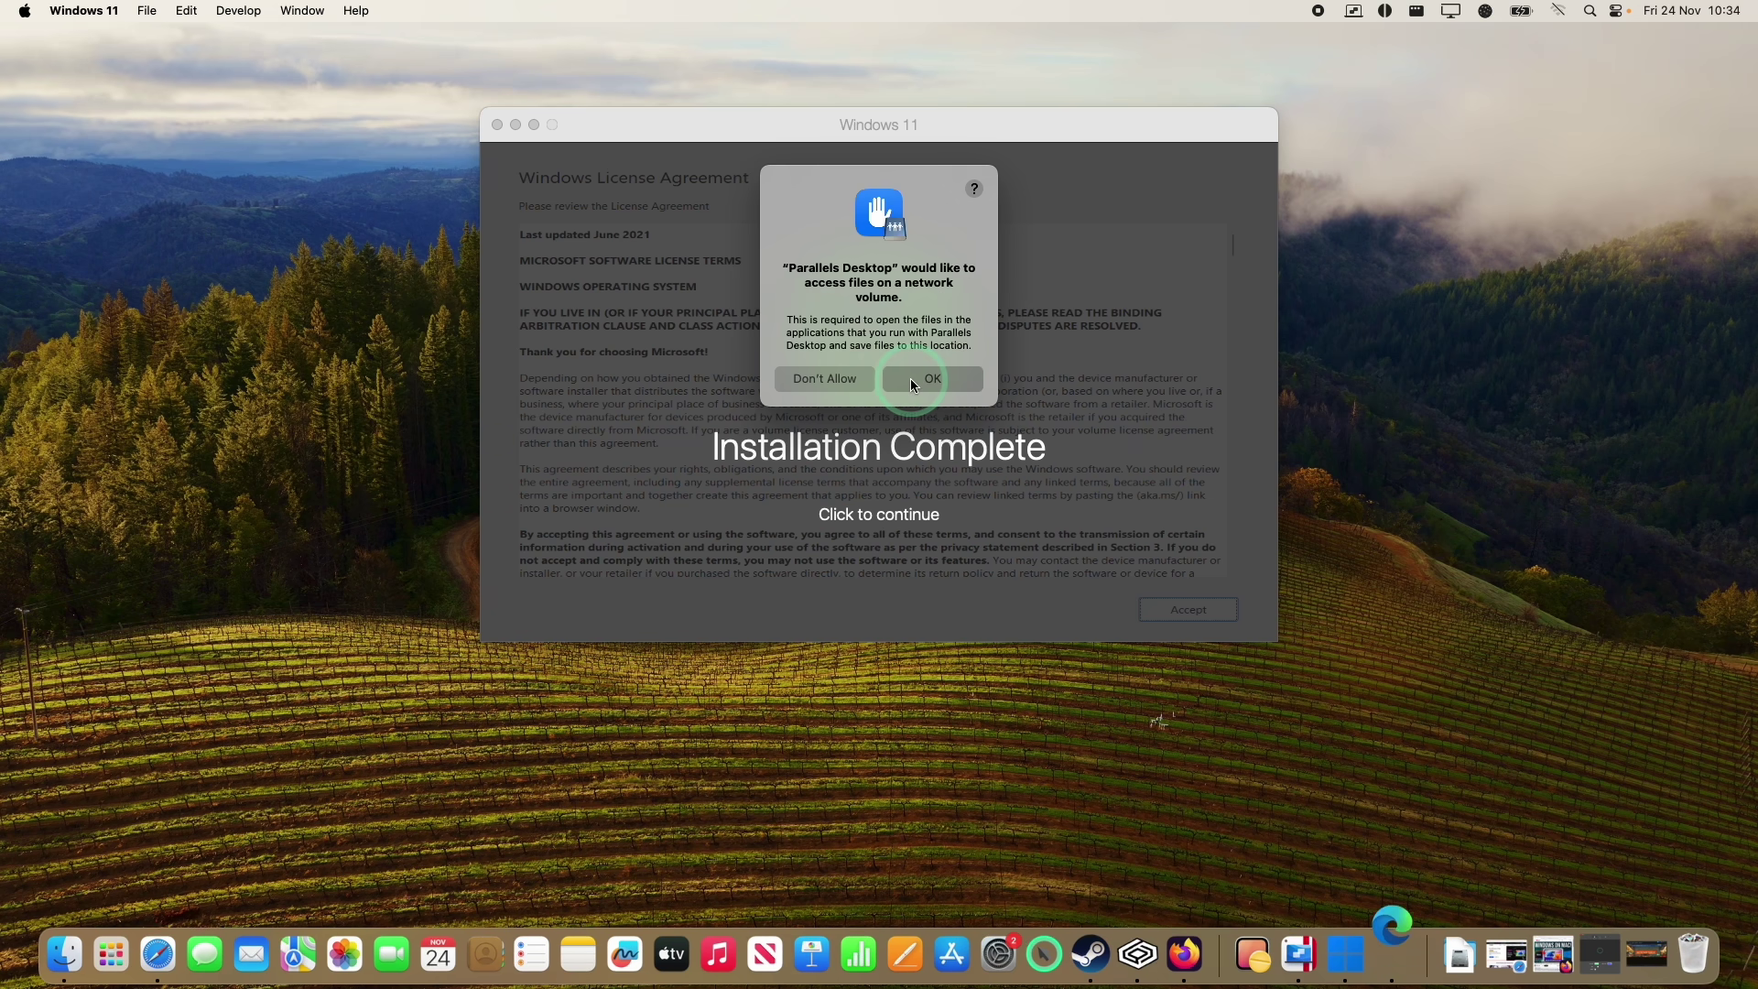
left_click(913, 385)
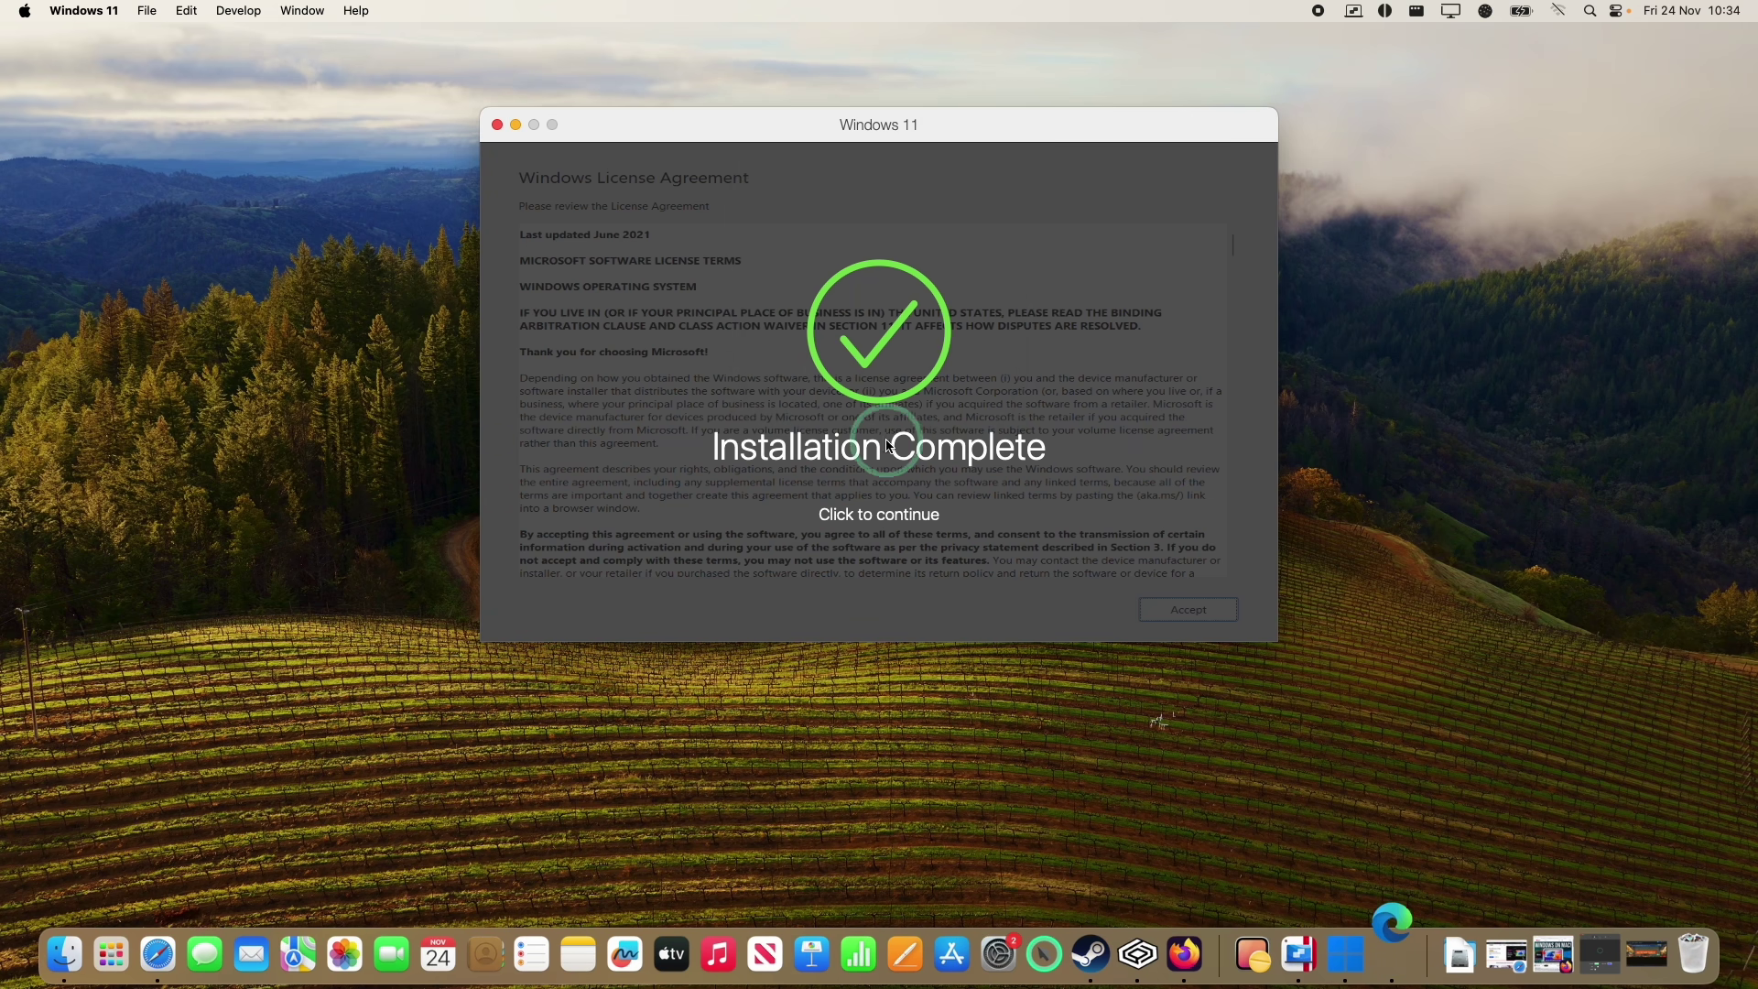
left_click(865, 511)
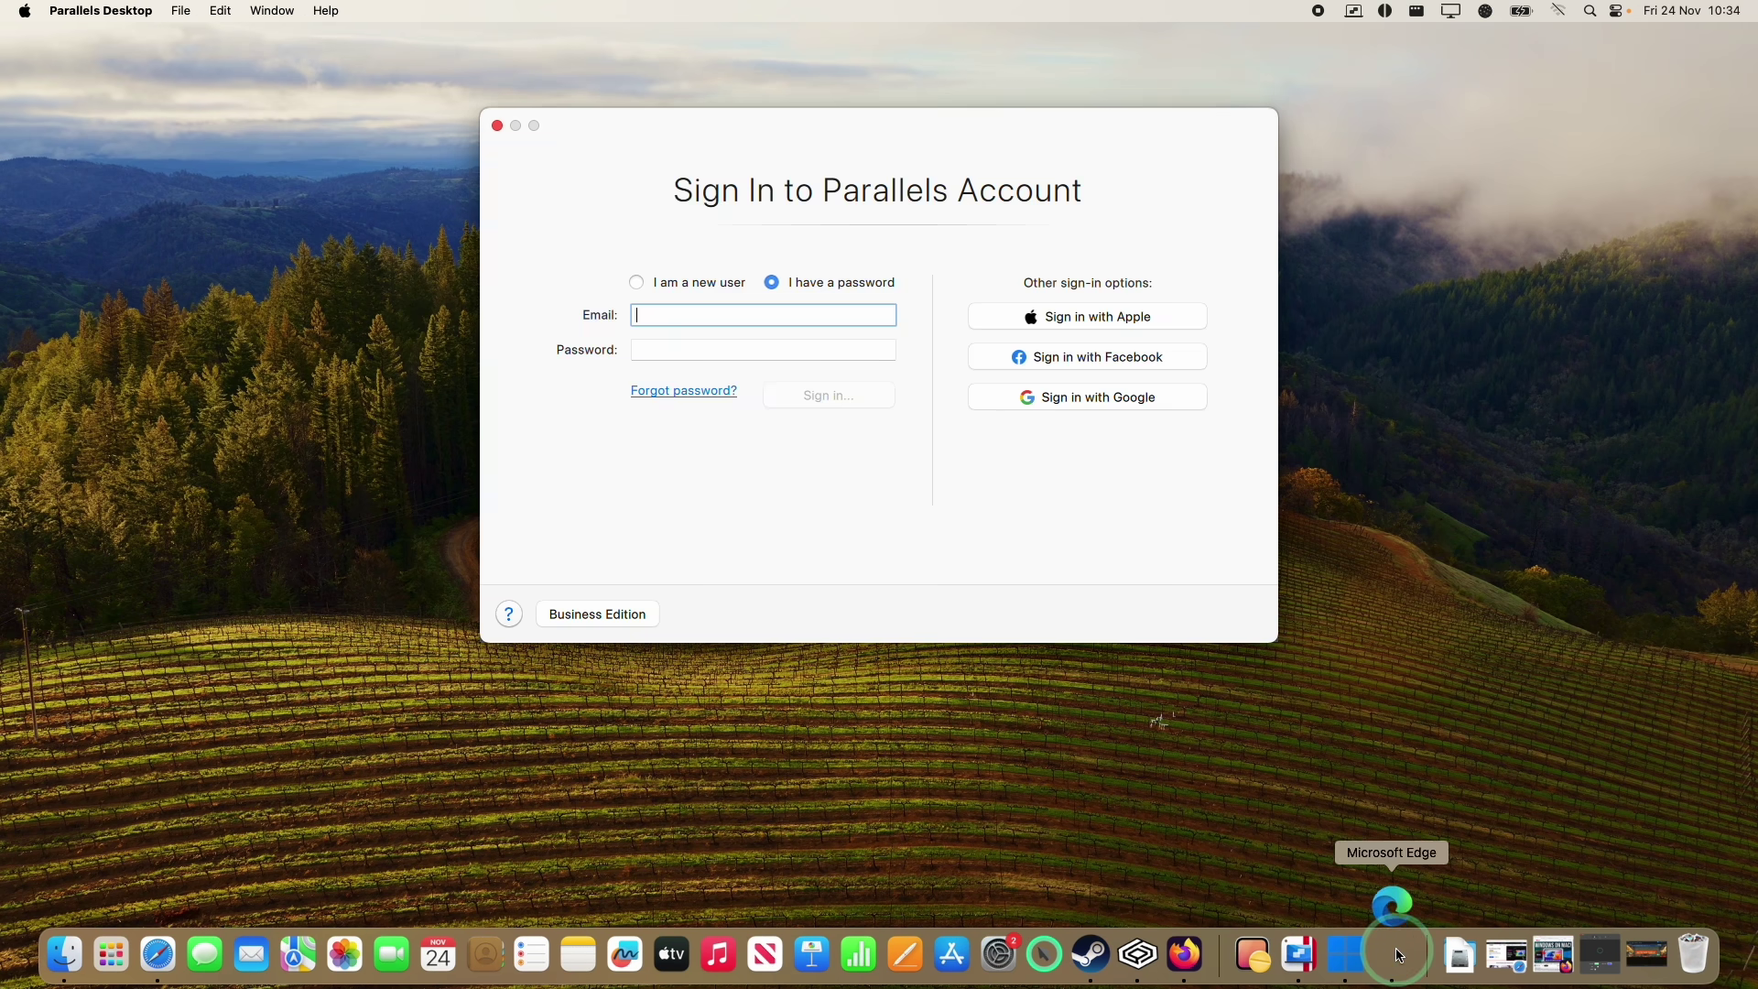
Sign in to the Parallels account with a password and continue the Parallels Desktop trial
left_click(667, 282)
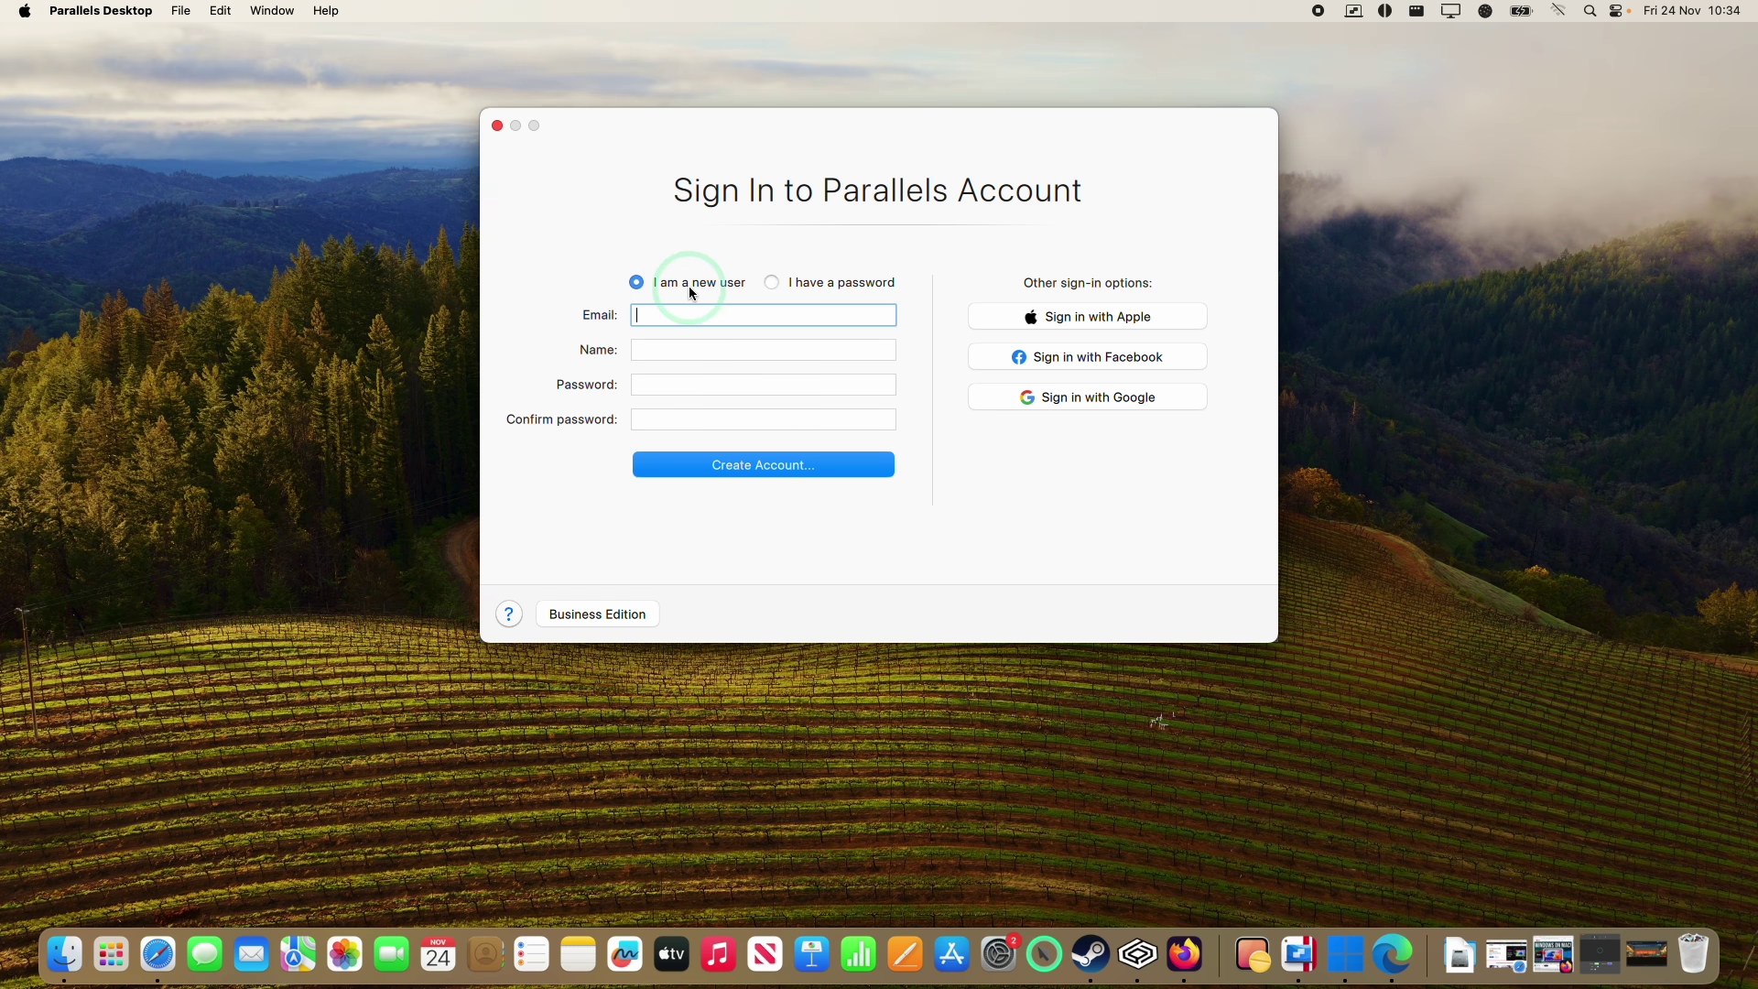
left_click(815, 282)
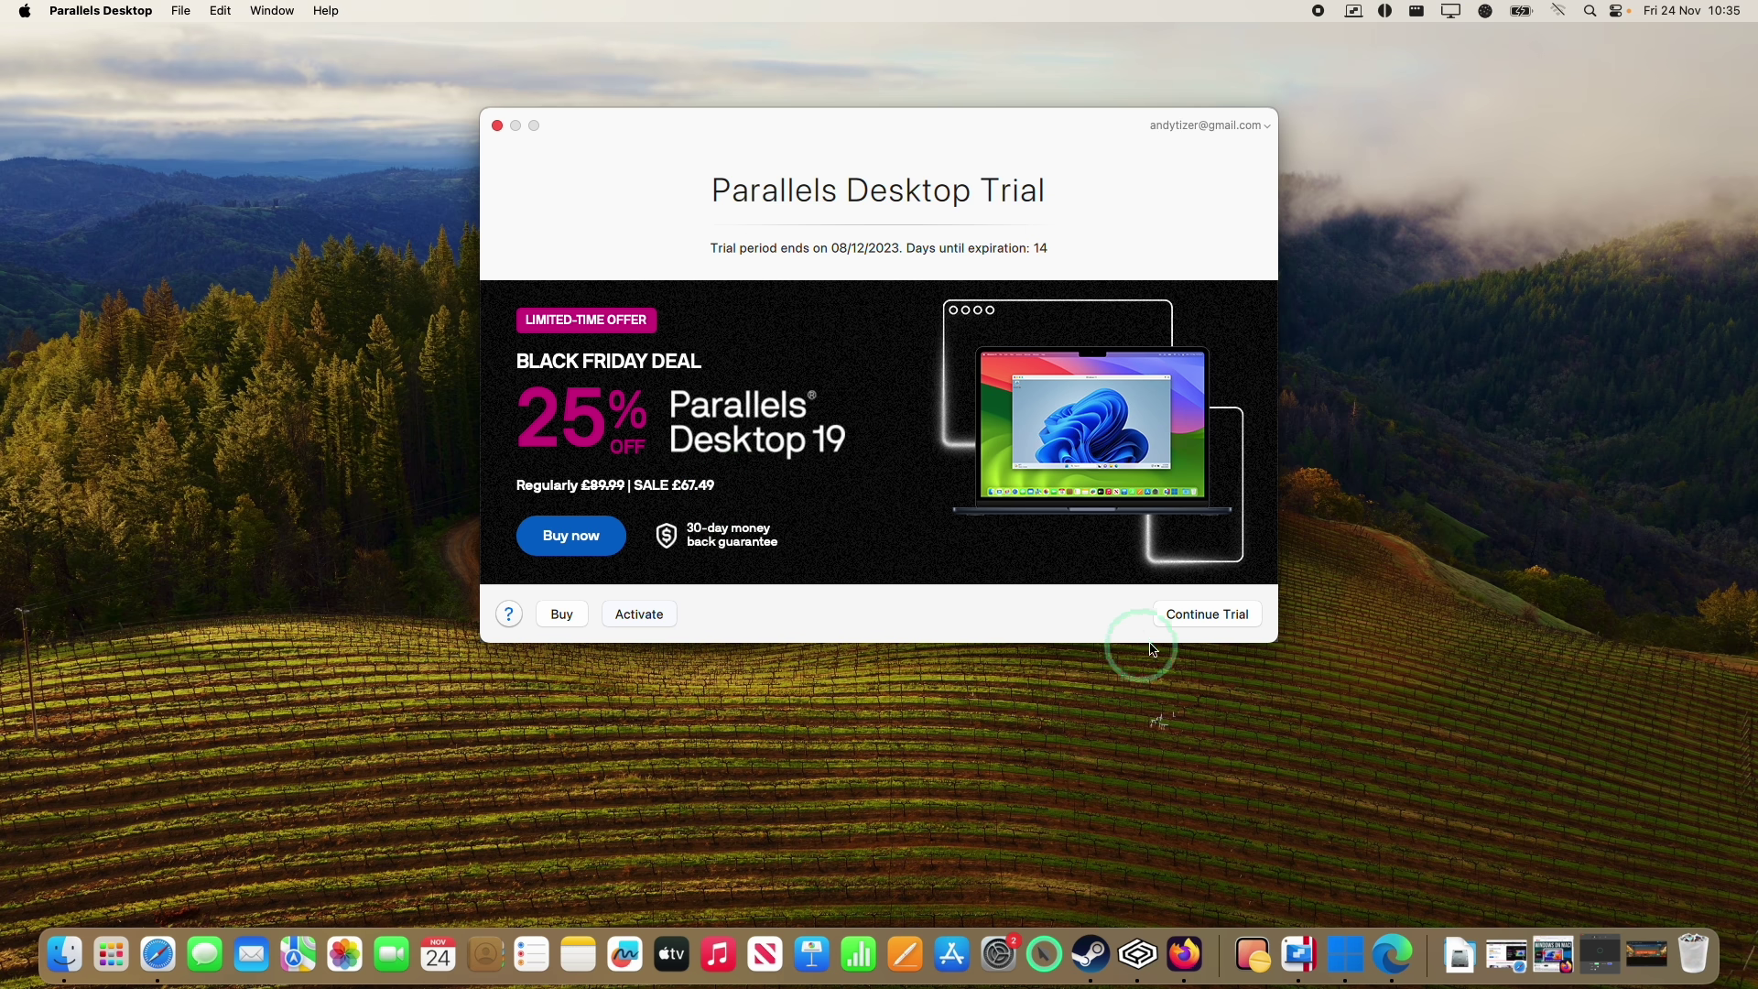
left_click(1210, 614)
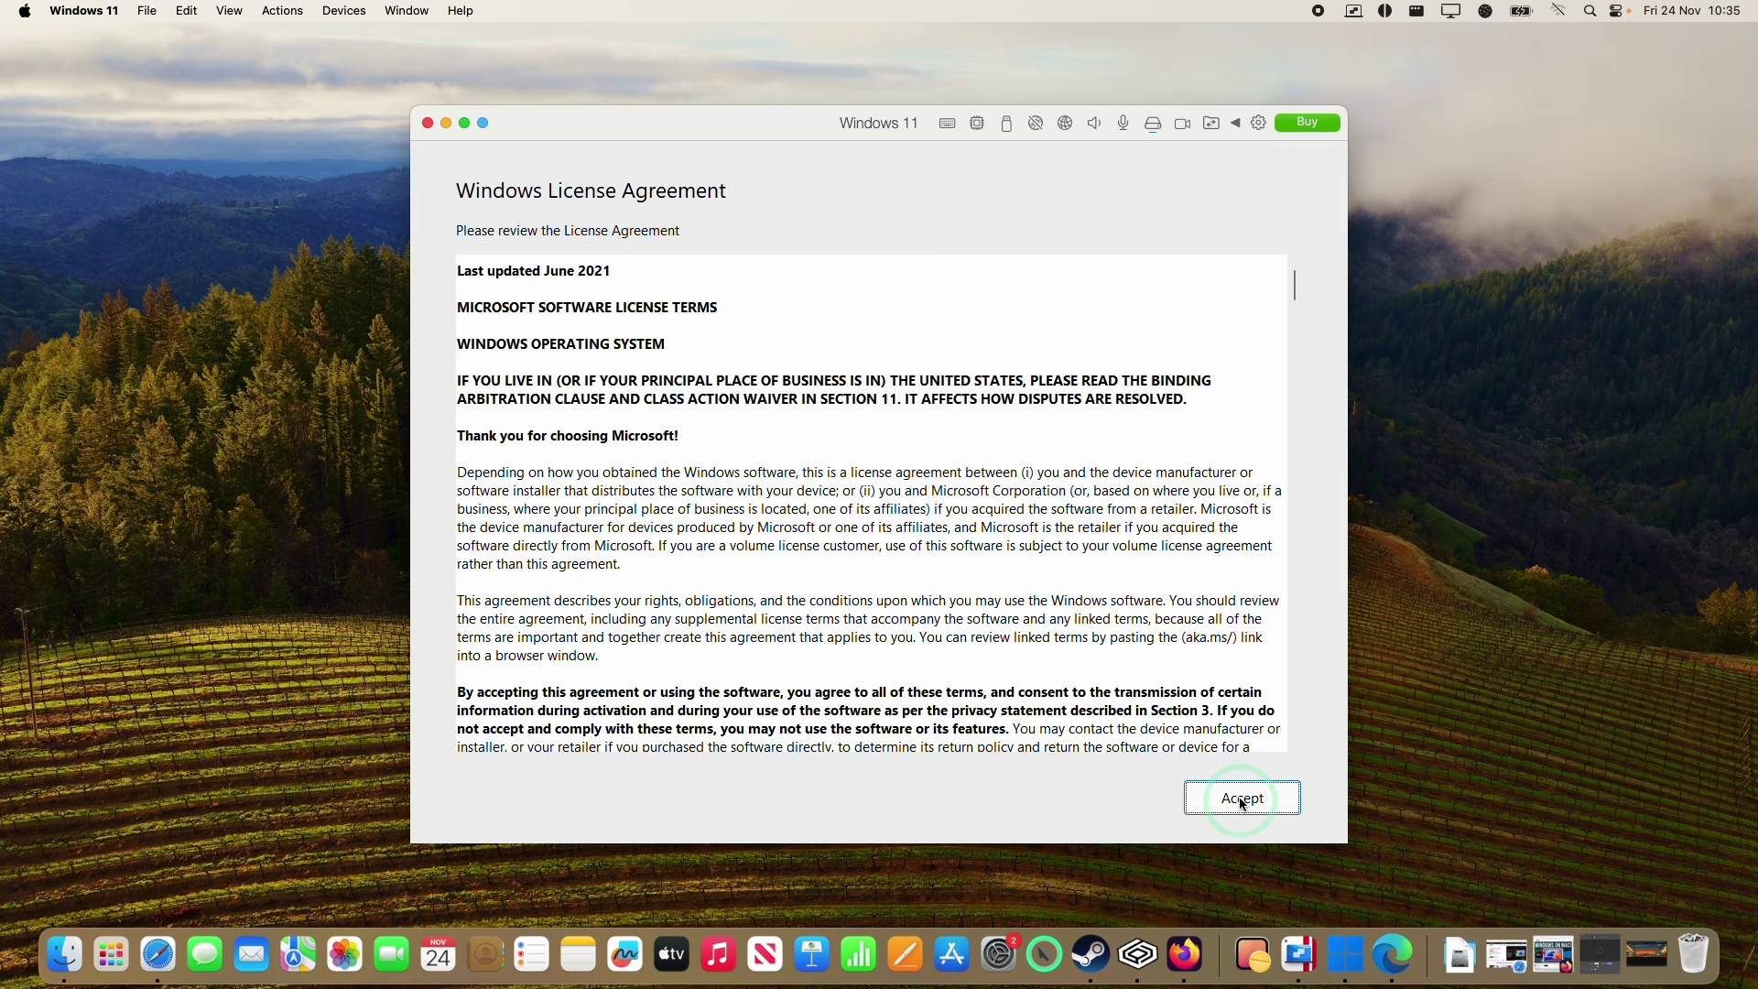
Accept the Windows licence agreement and close the browser showing the welcome page
left_click(1244, 803)
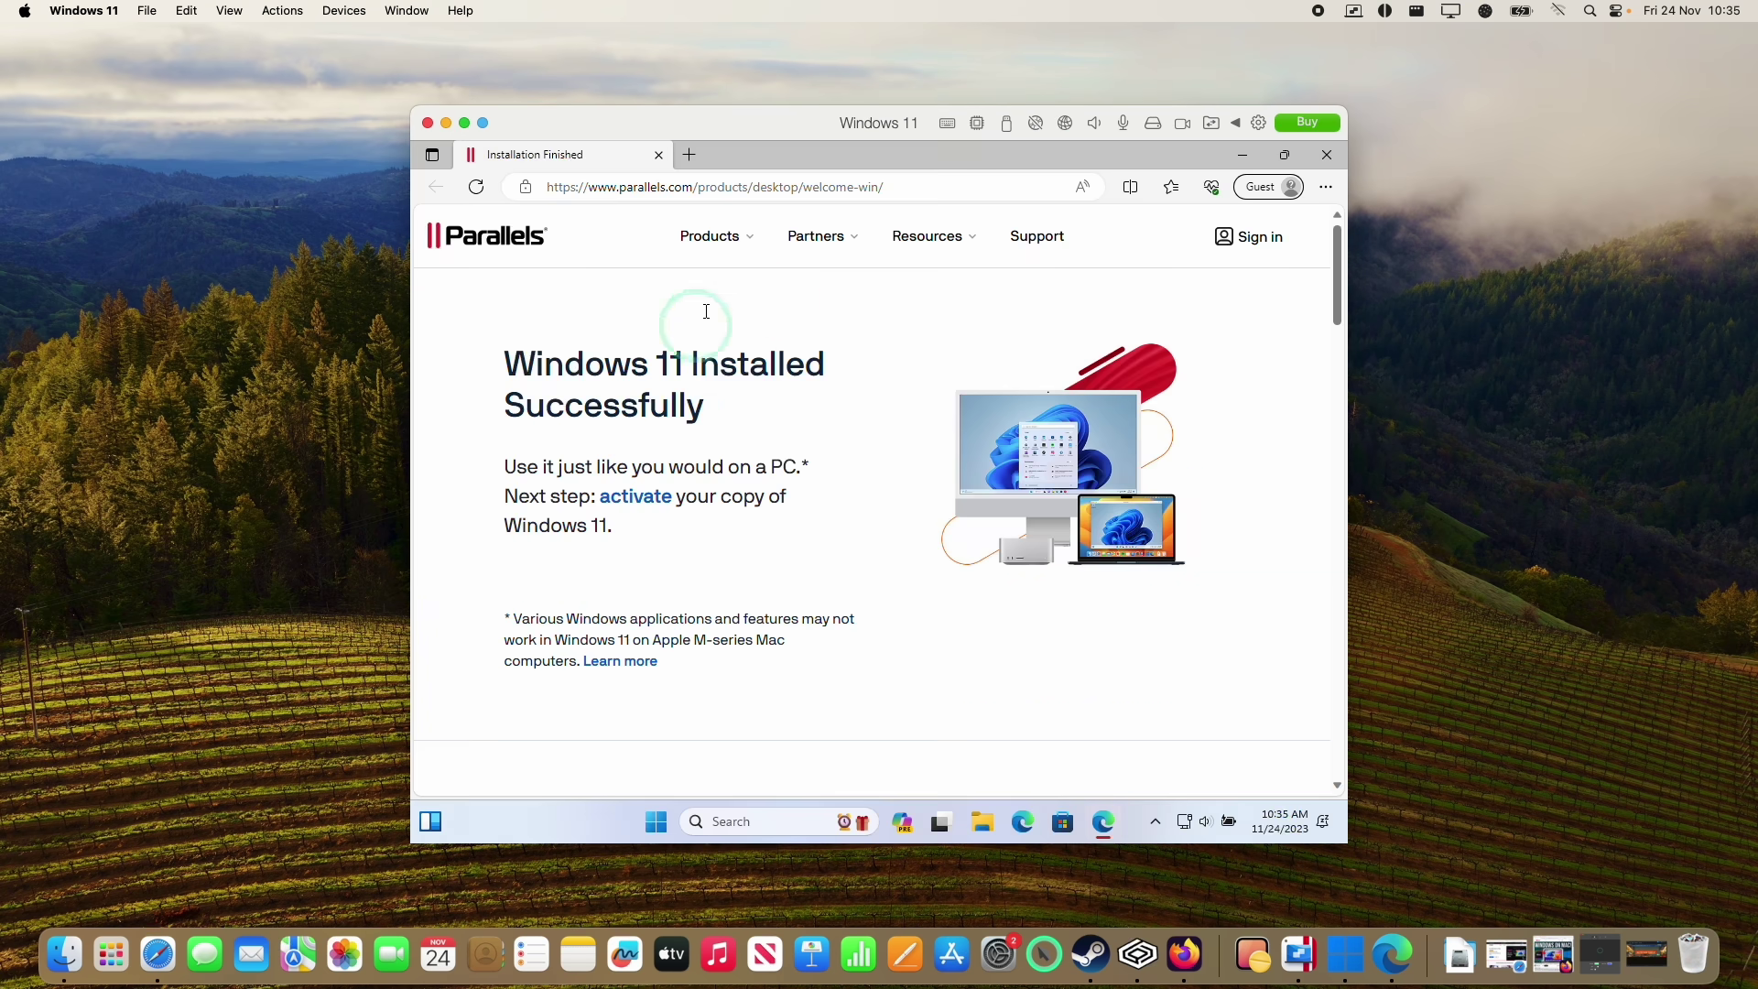
left_click(1244, 158)
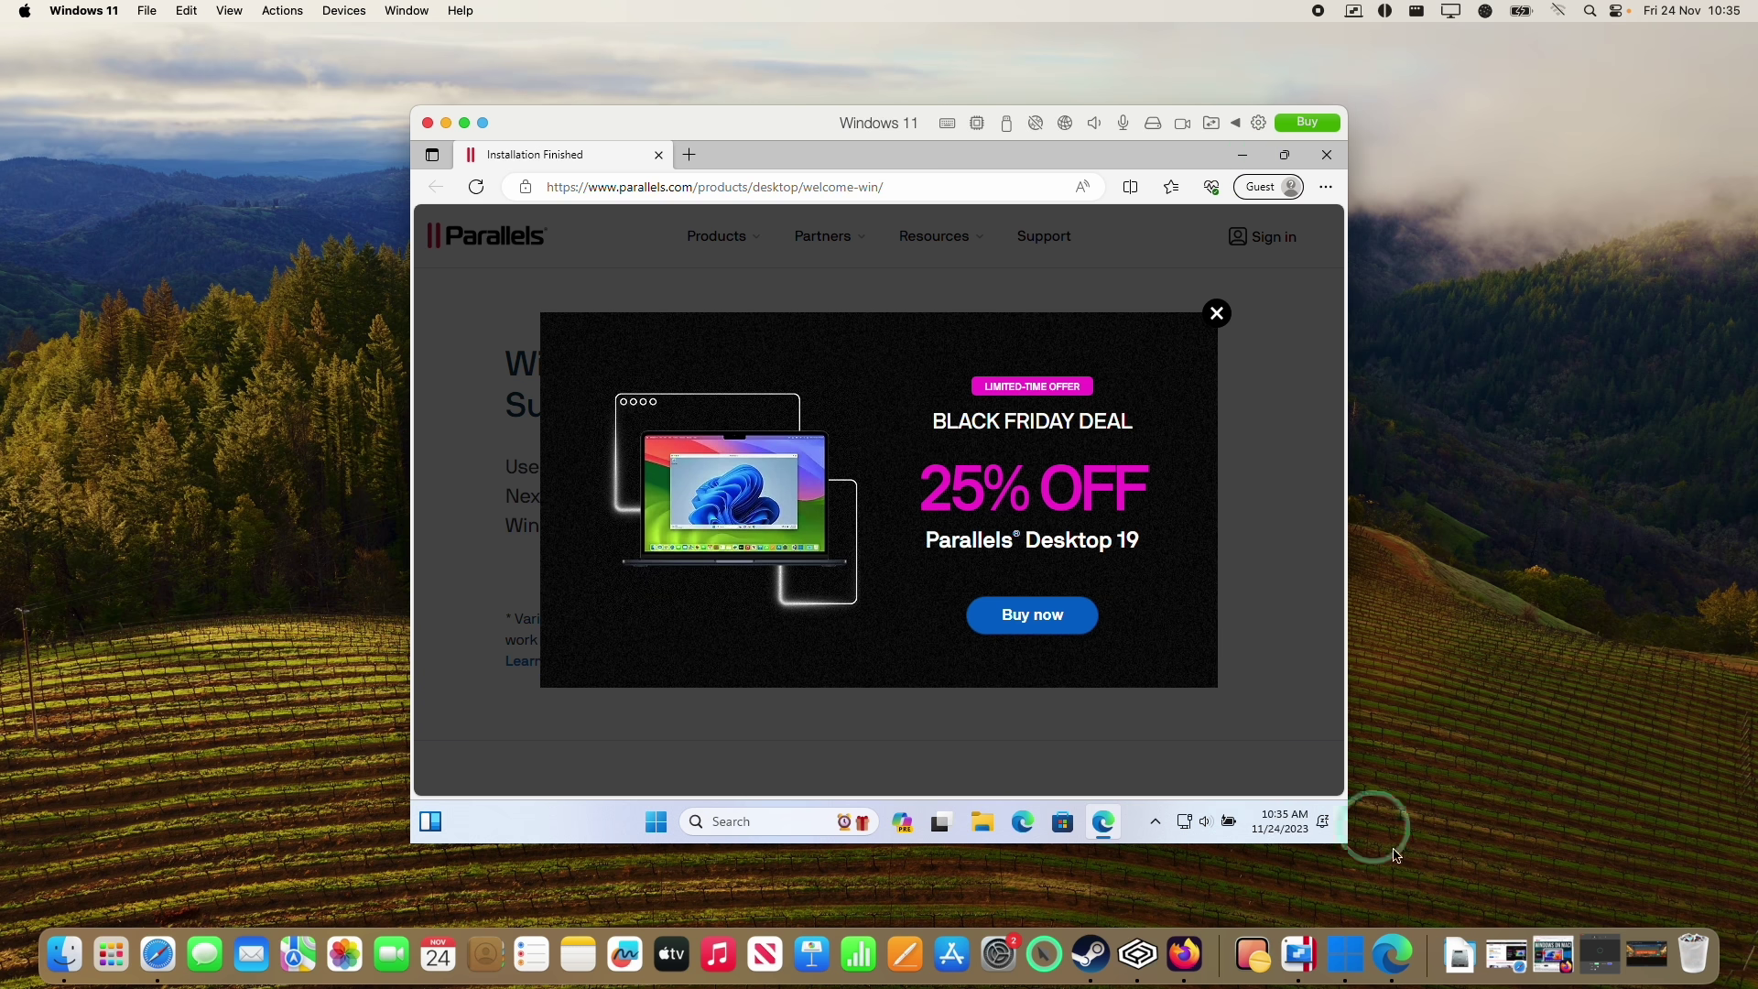
left_click(1325, 156)
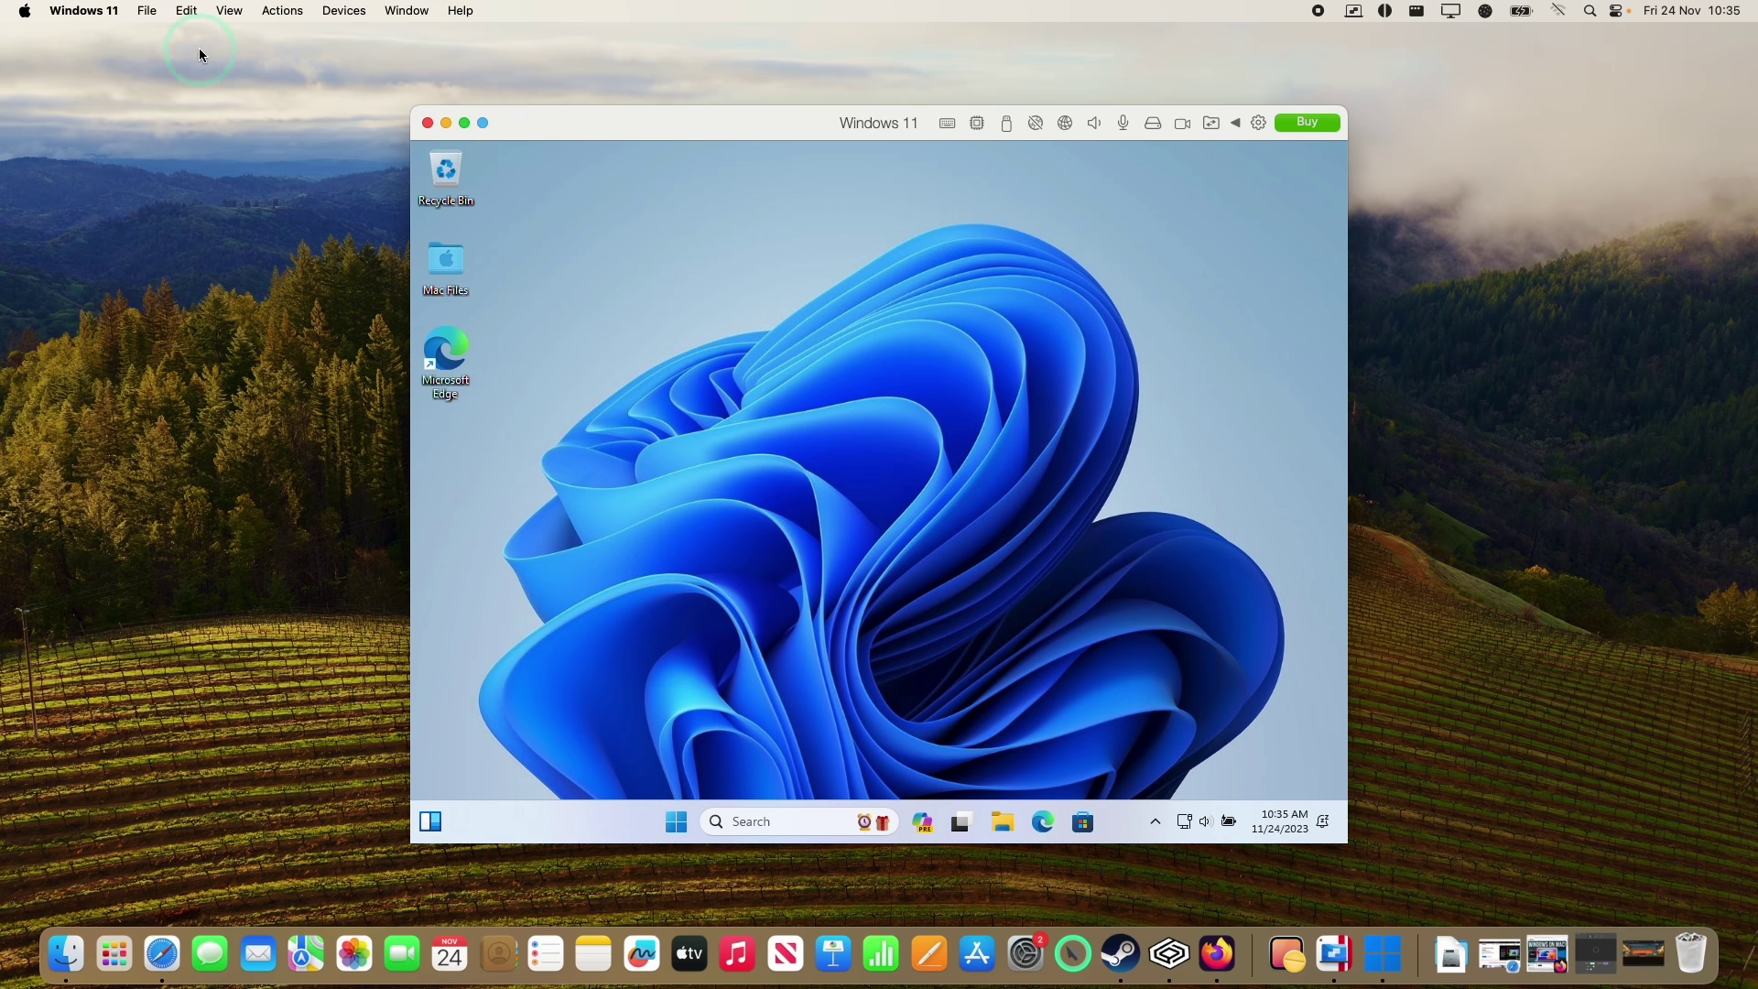
Shut down Windows 11 from the Start menu's power options
left_click(676, 822)
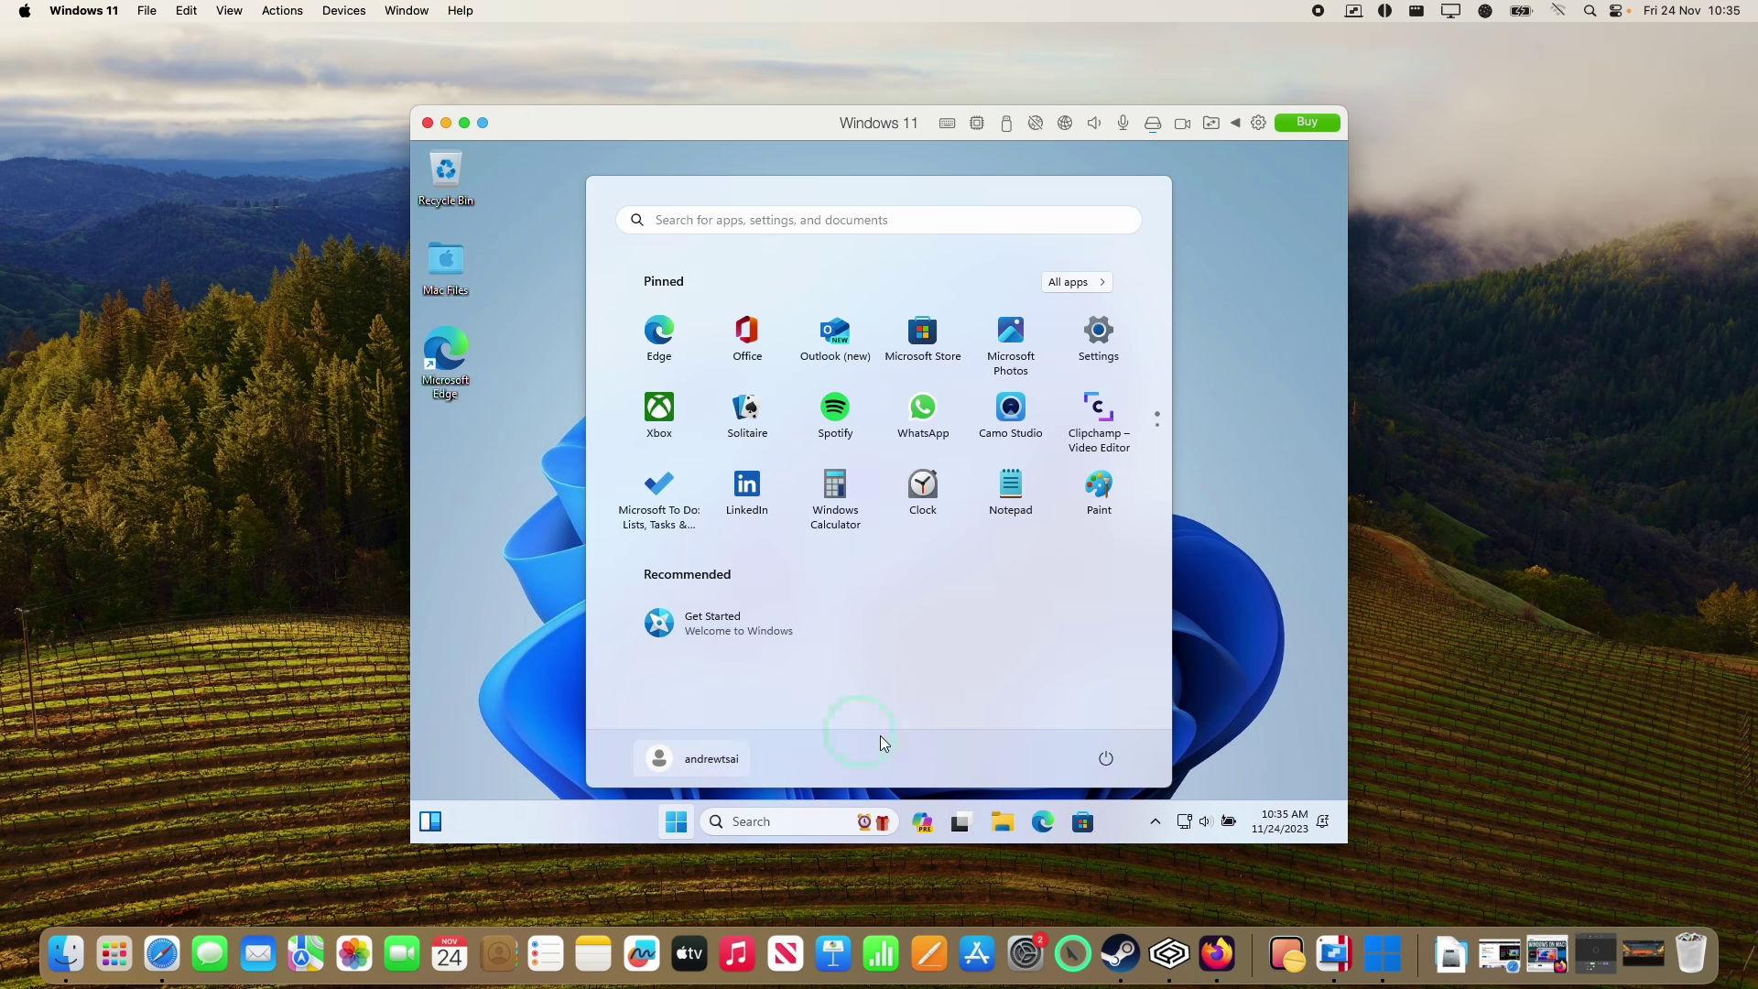
left_click(1108, 759)
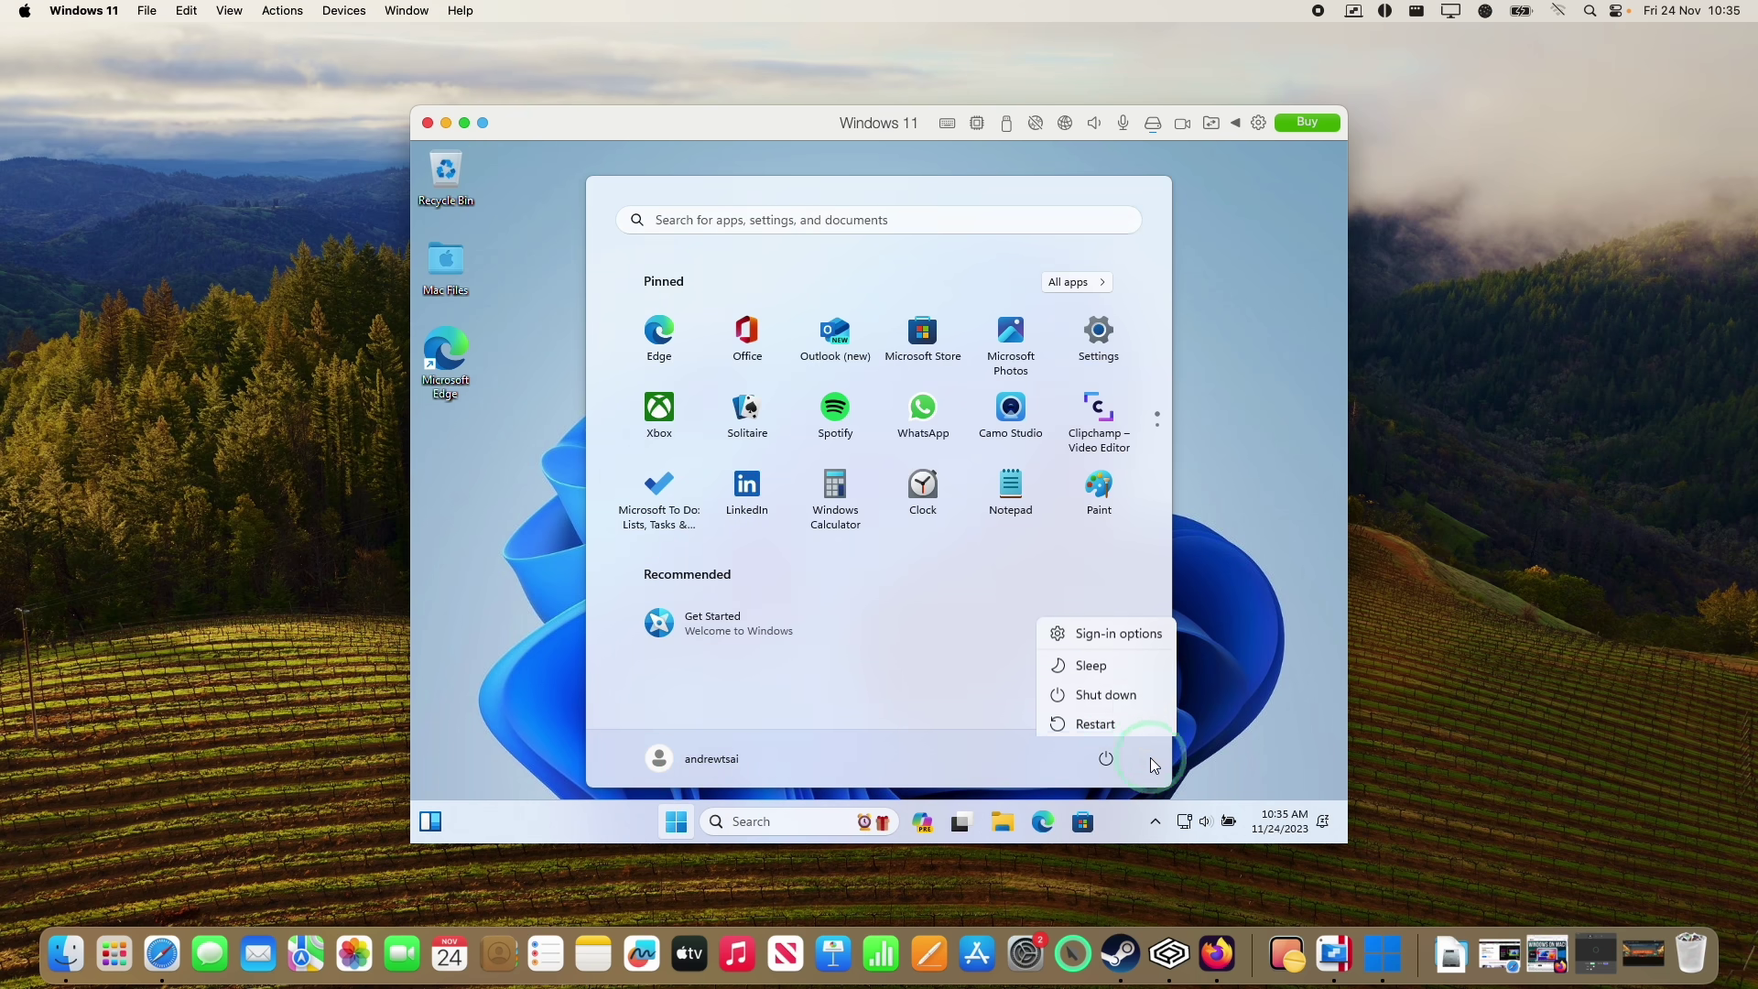
left_click(1125, 691)
left_click(1355, 12)
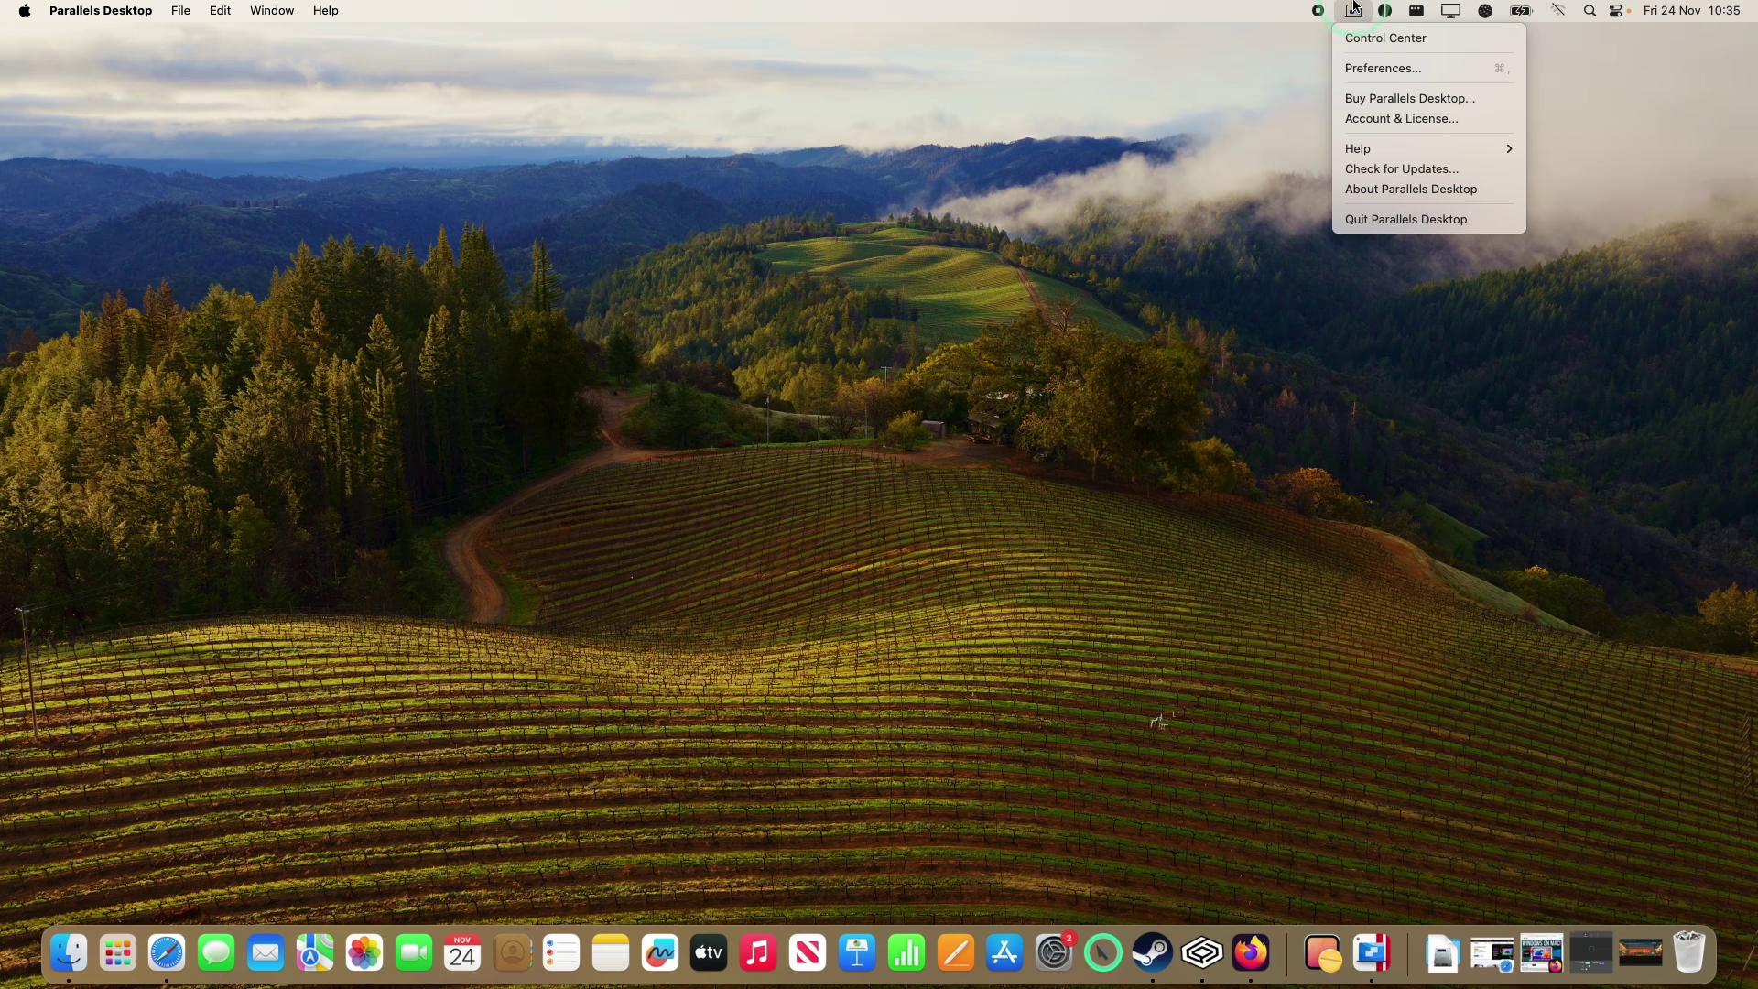
Change the Windows 11 VM's Configure for profile to Games only and confirm
left_click(1357, 41)
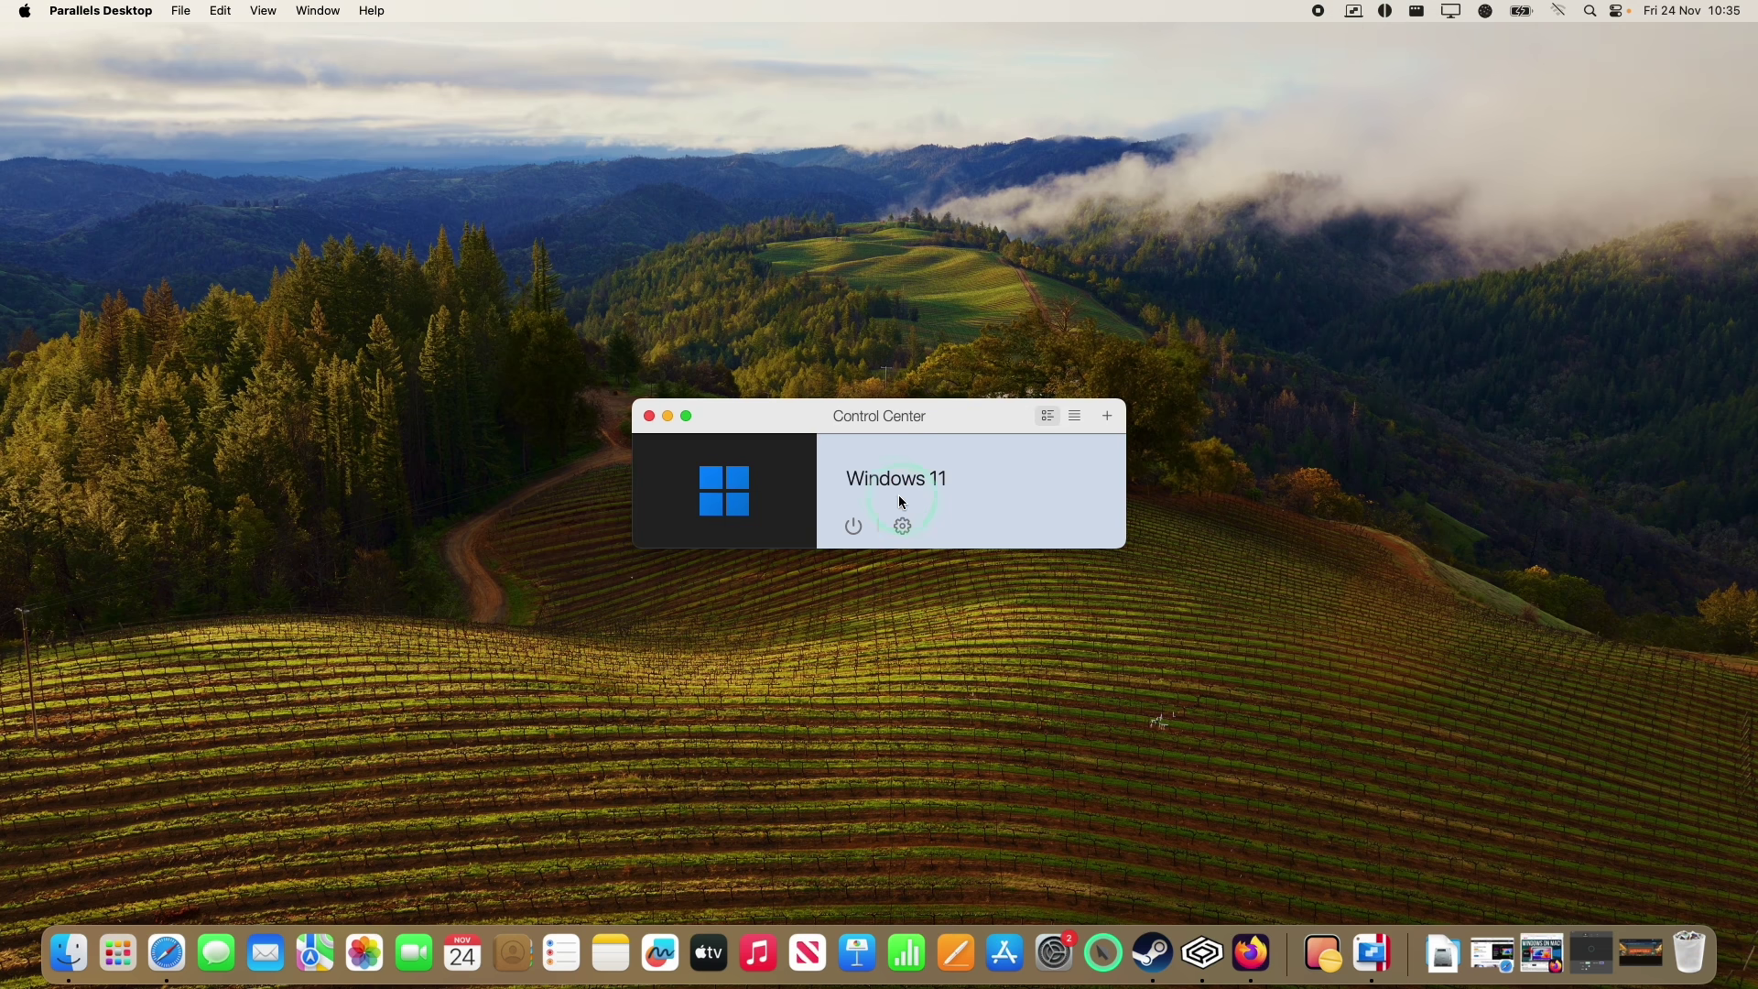
left_click(903, 527)
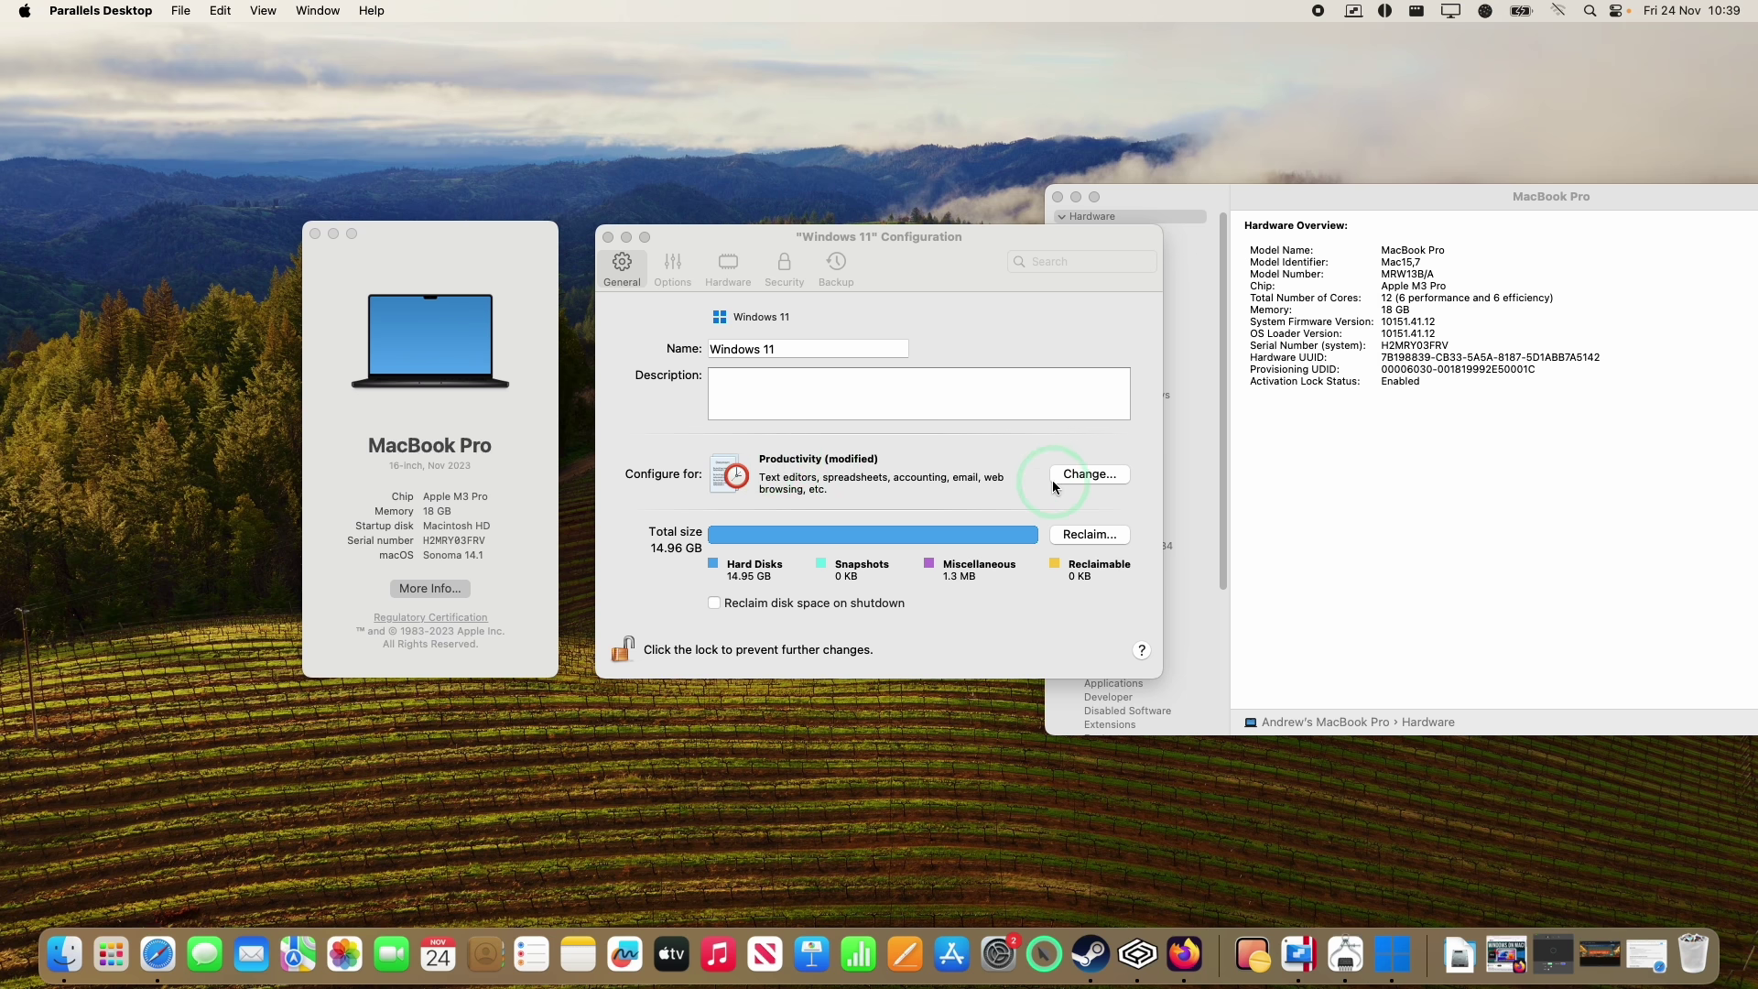
left_click(1054, 482)
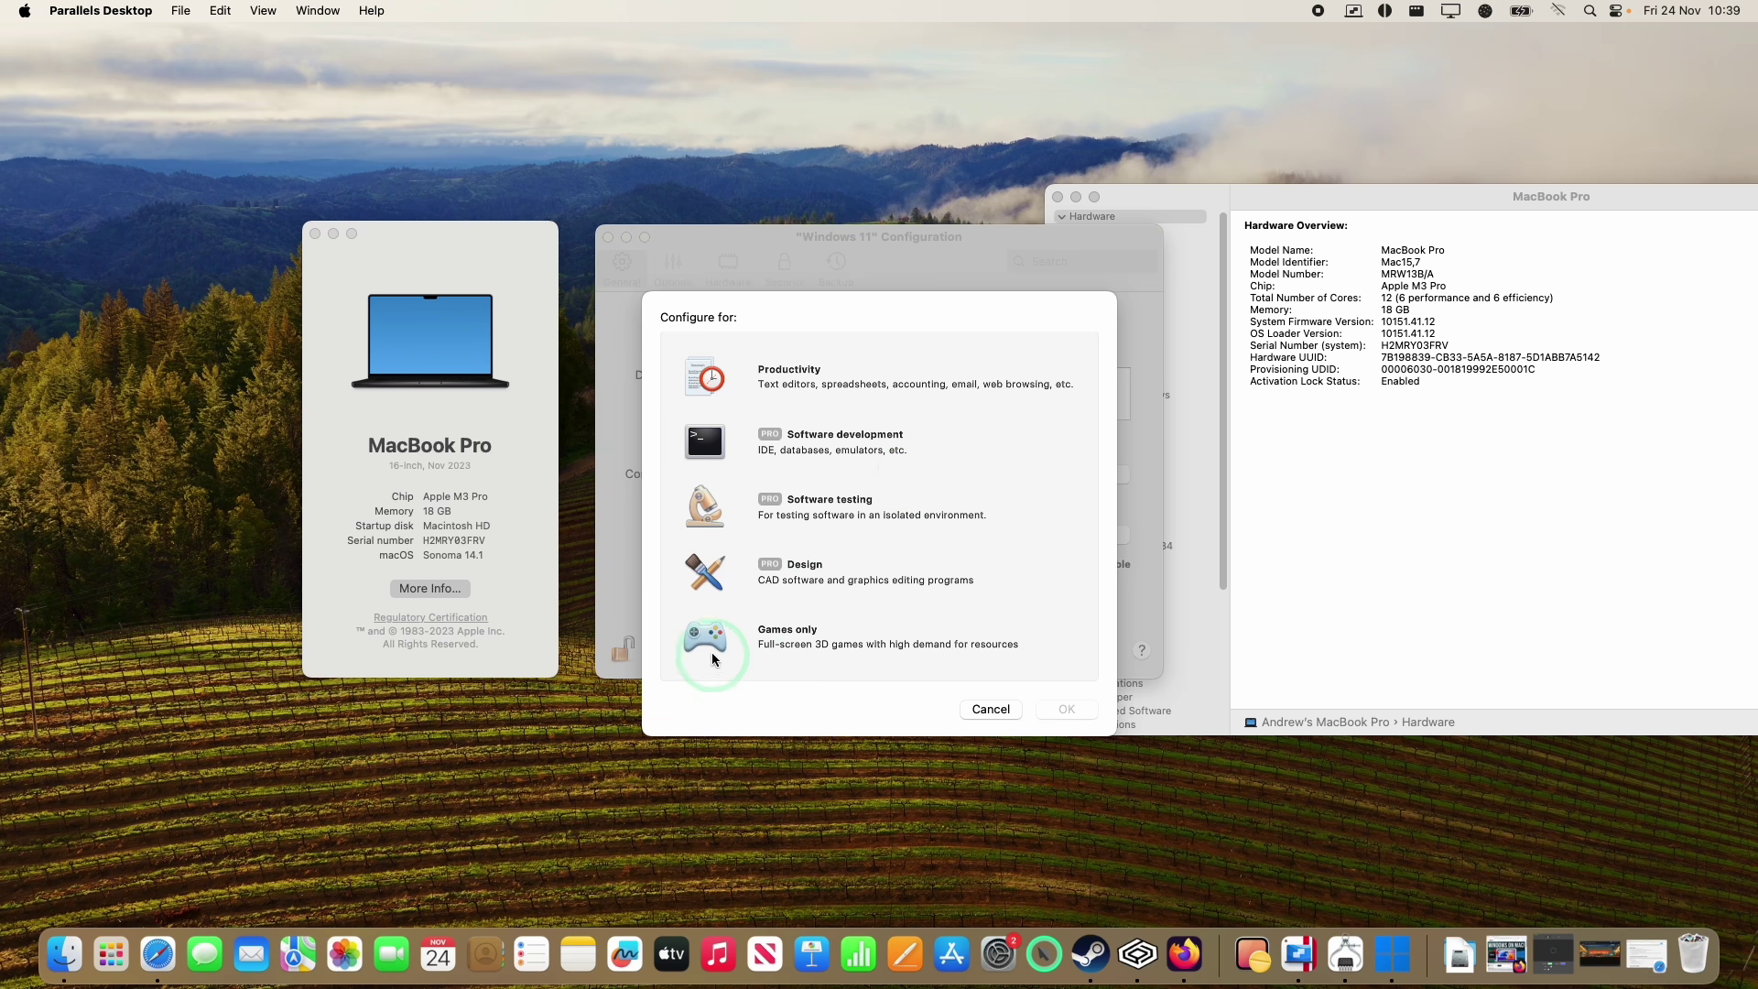
left_click(711, 631)
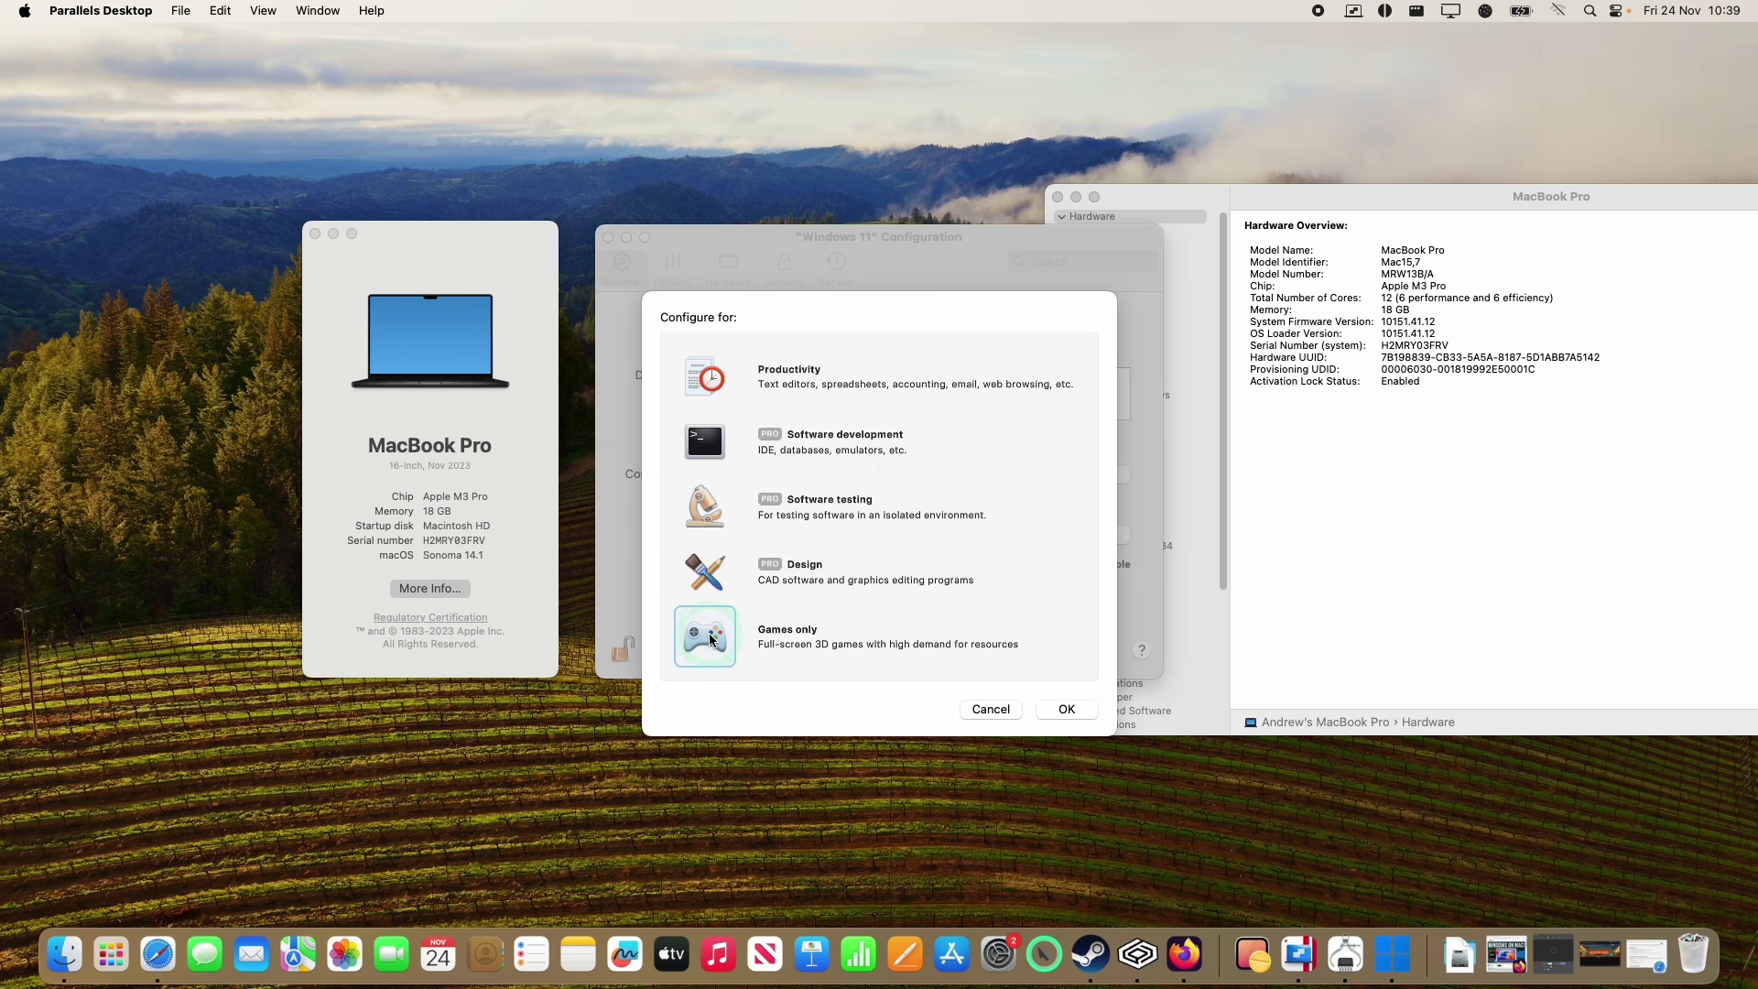
left_click(1066, 709)
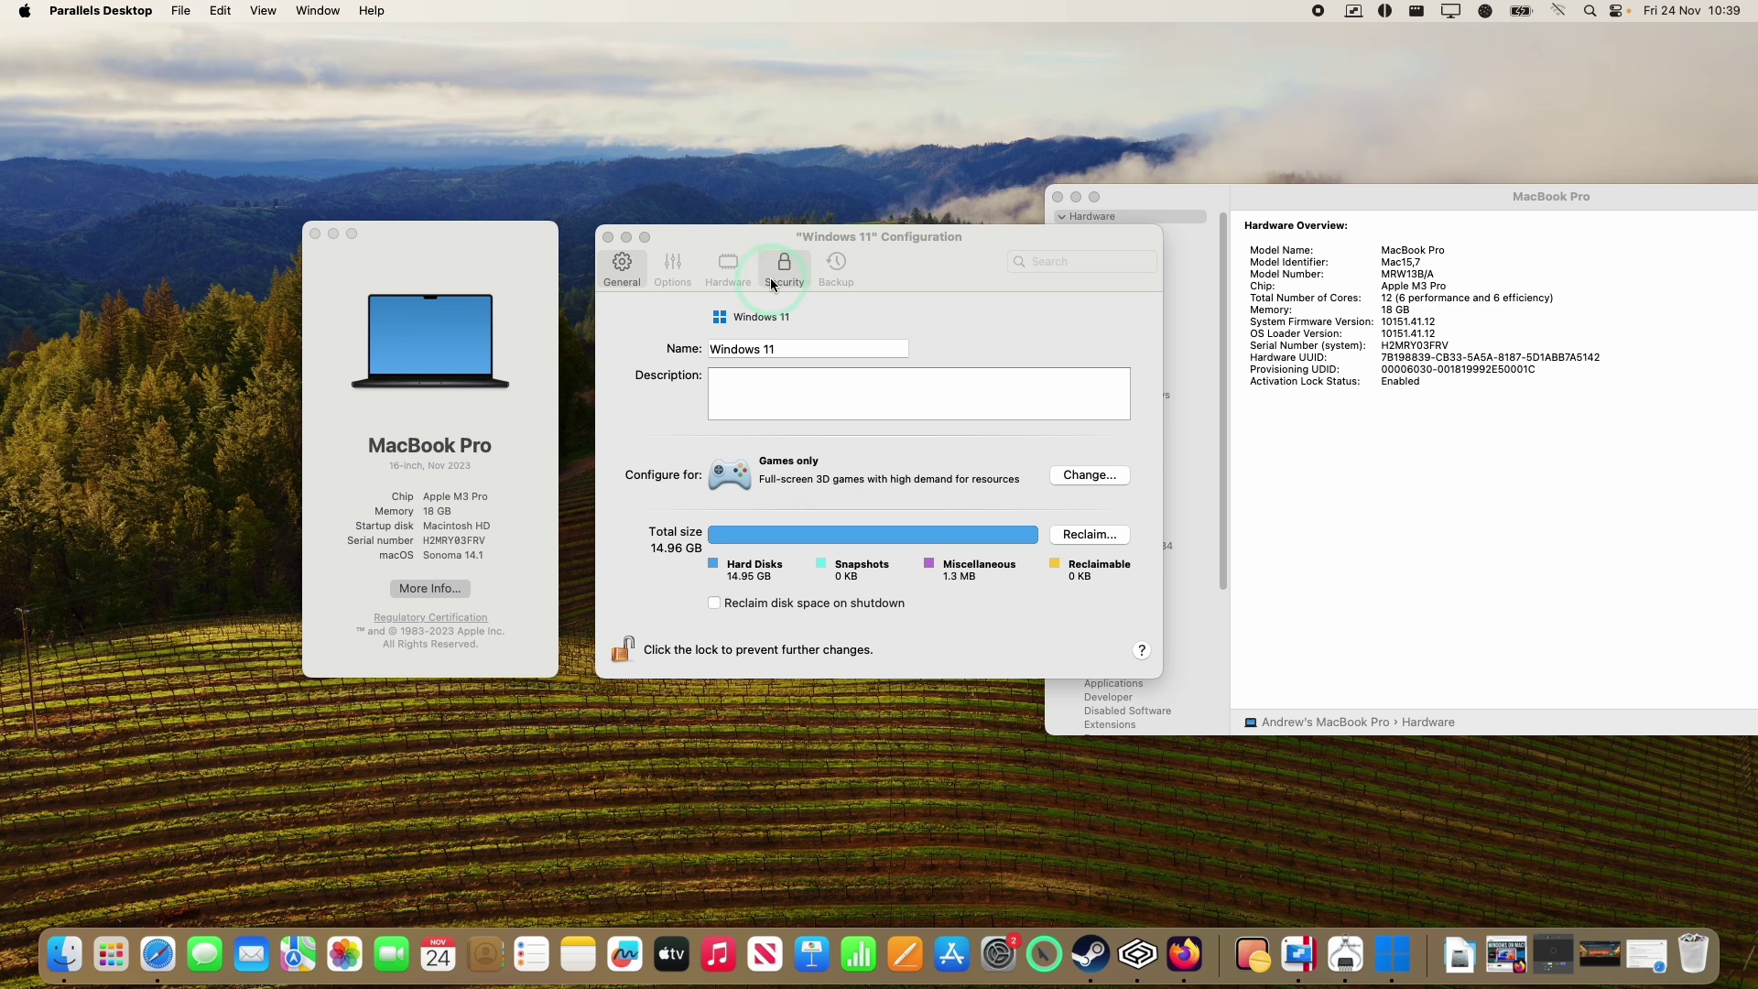
Switch the VM's CPU & Memory to Manual allocation with 6 processors and 8 GB
left_click(742, 277)
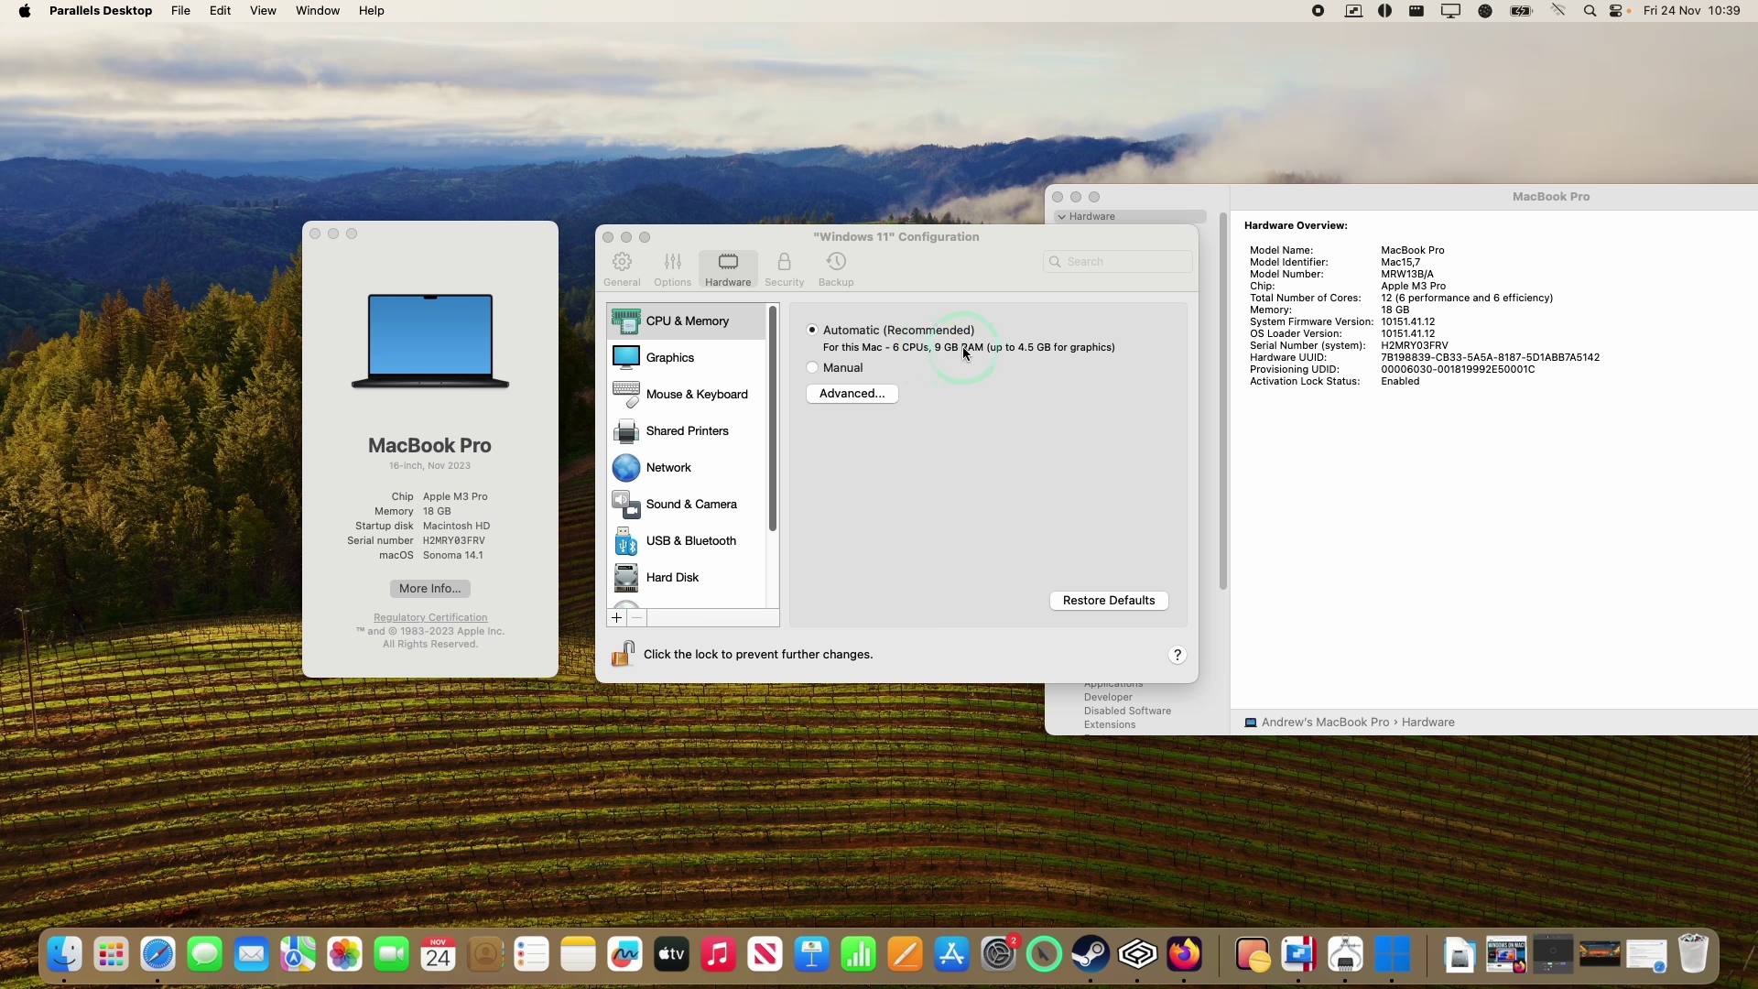
left_click(1218, 335)
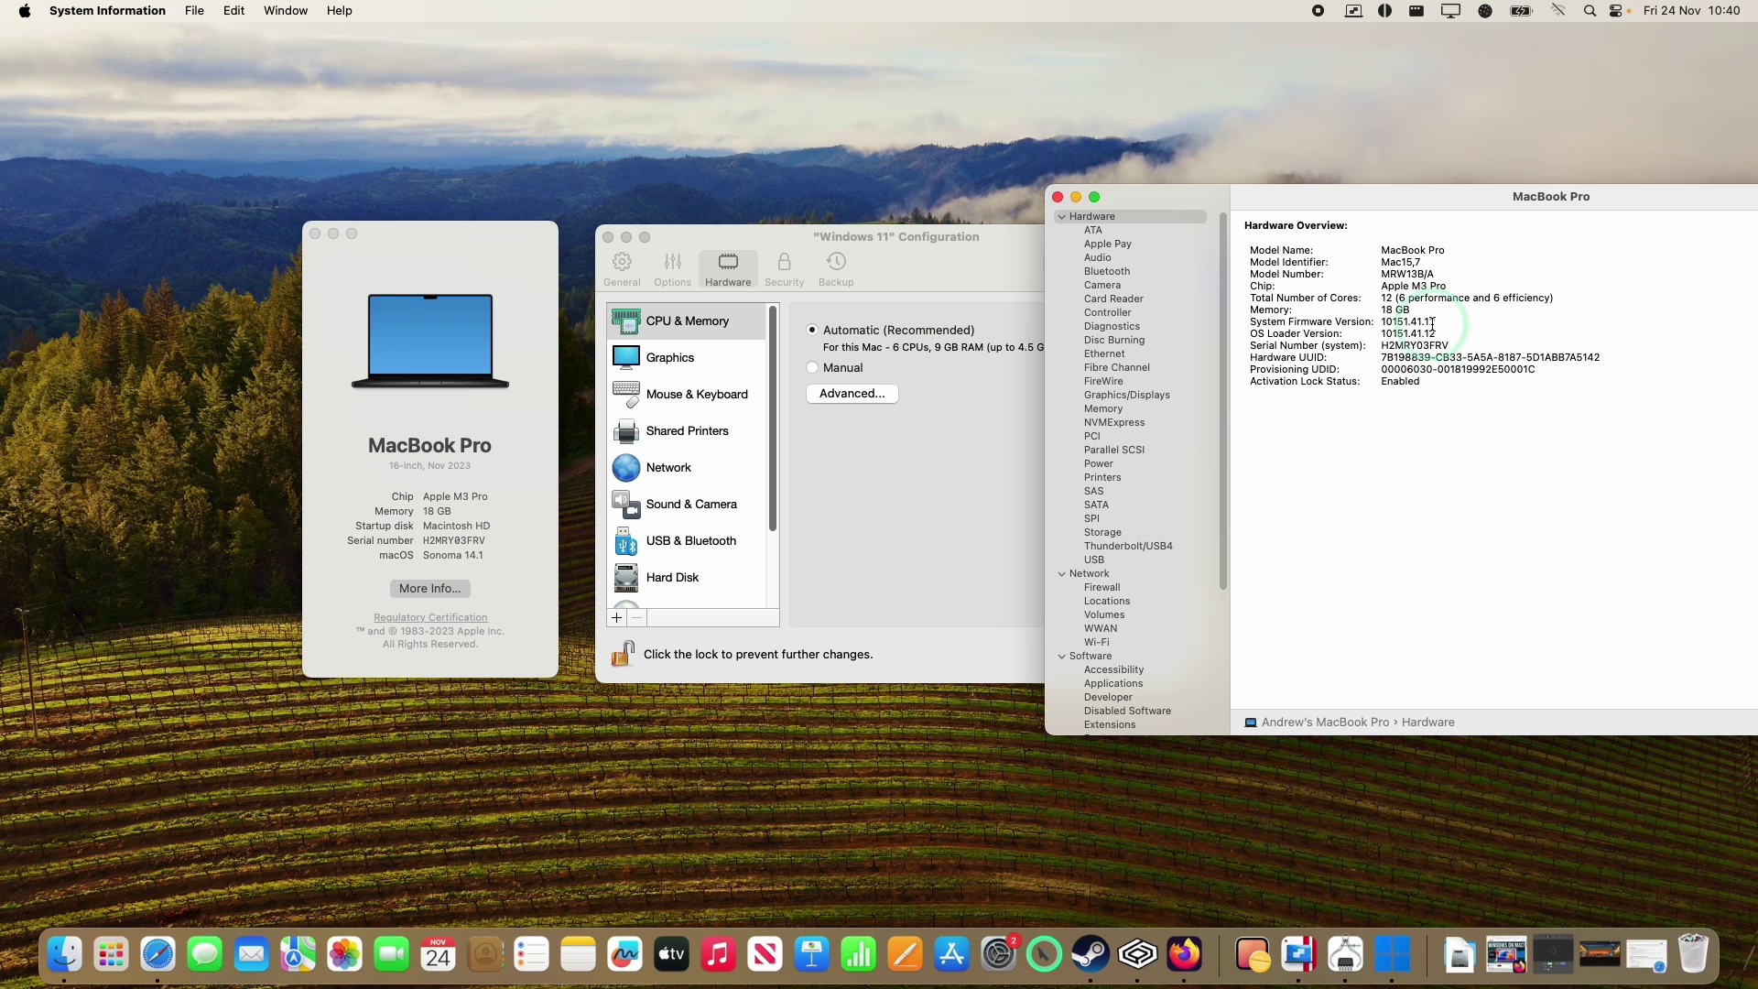
left_click(1390, 299)
left_click(913, 350)
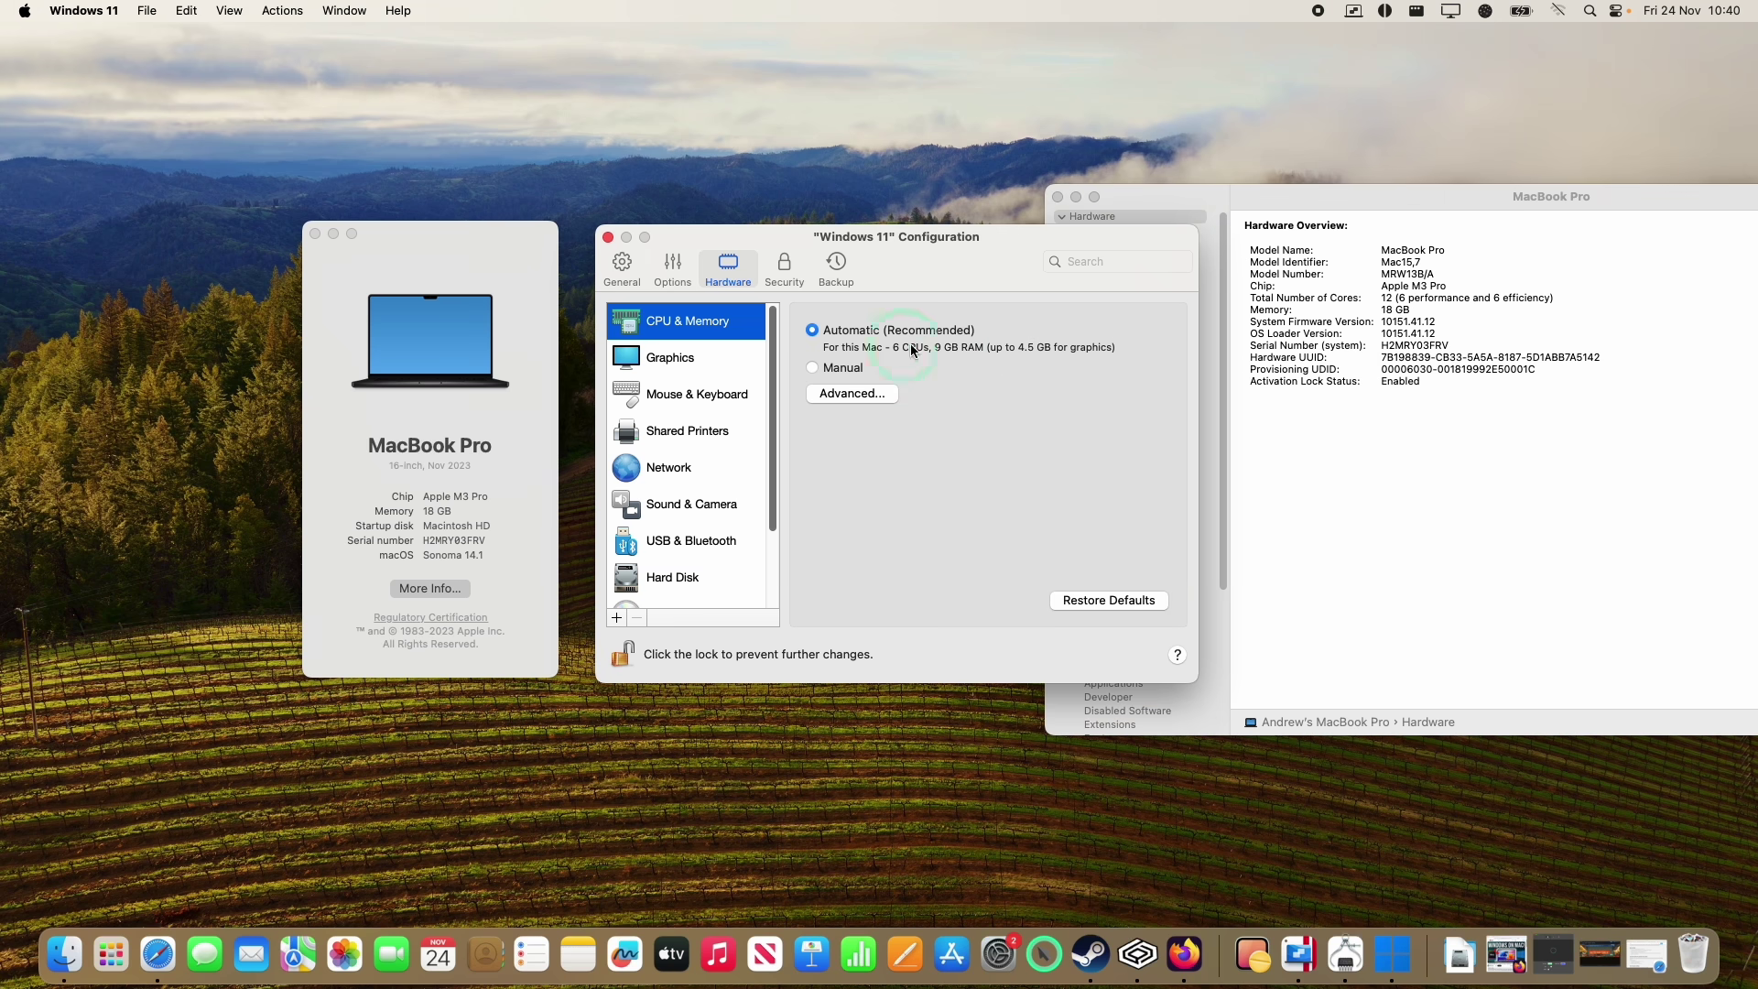
left_click(858, 368)
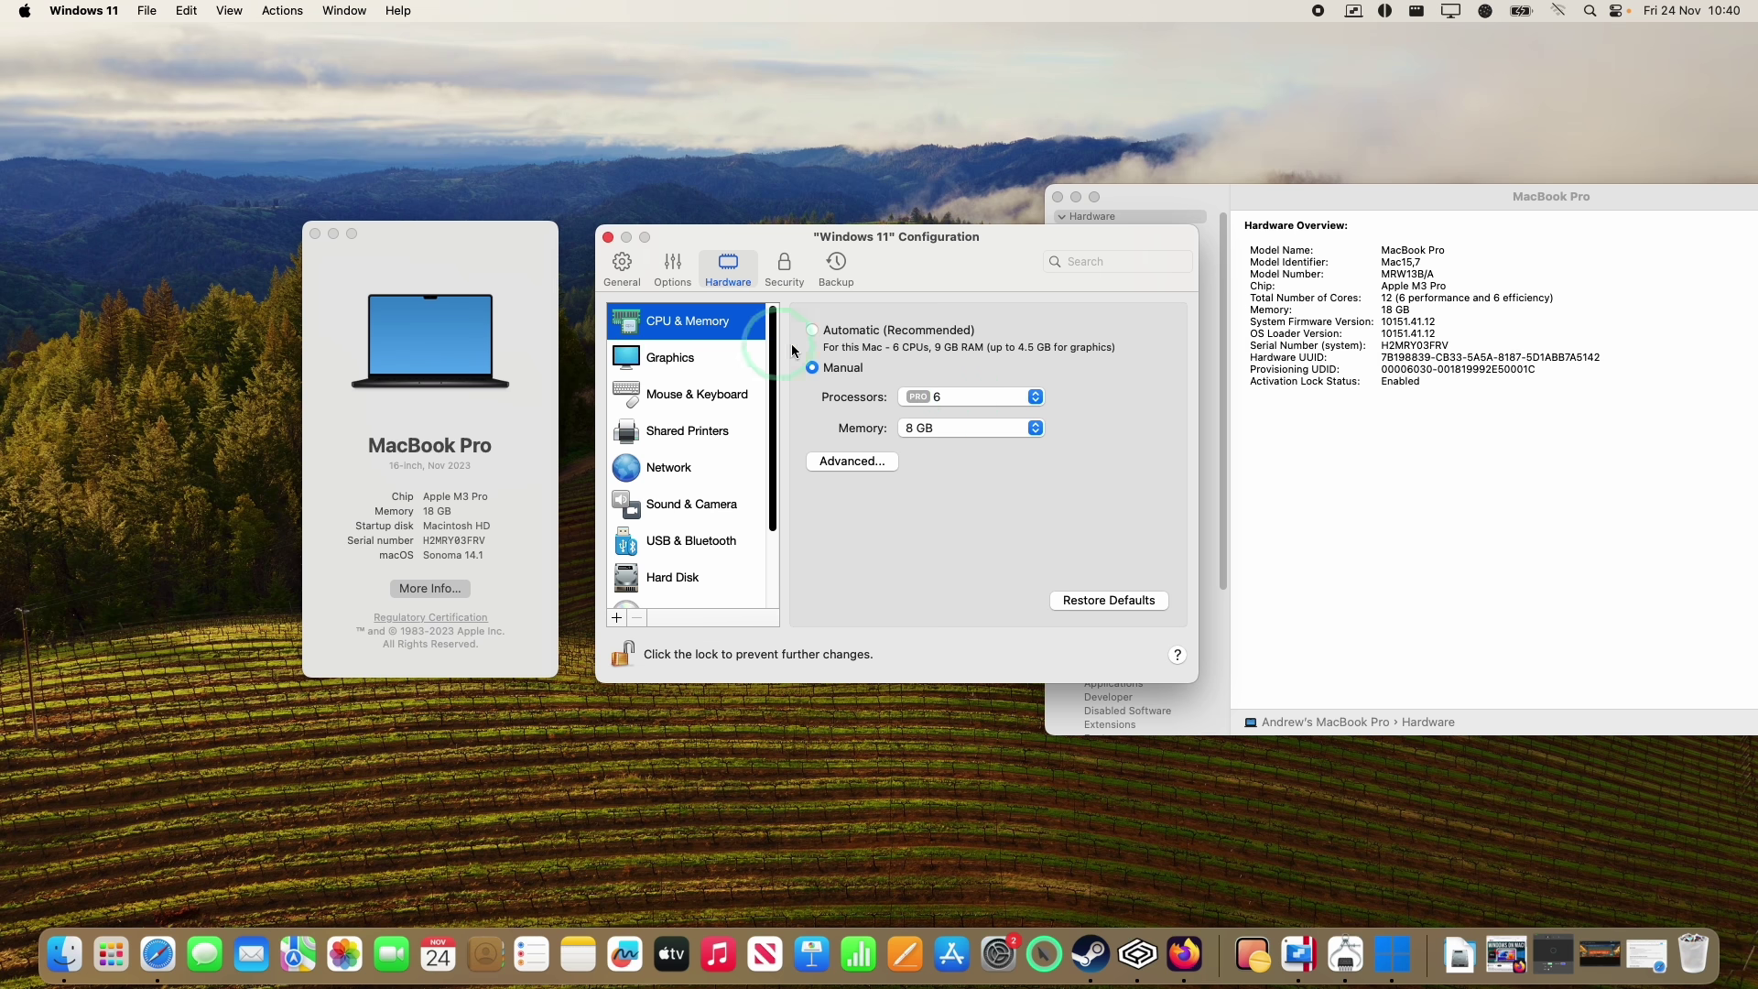
left_click(622, 268)
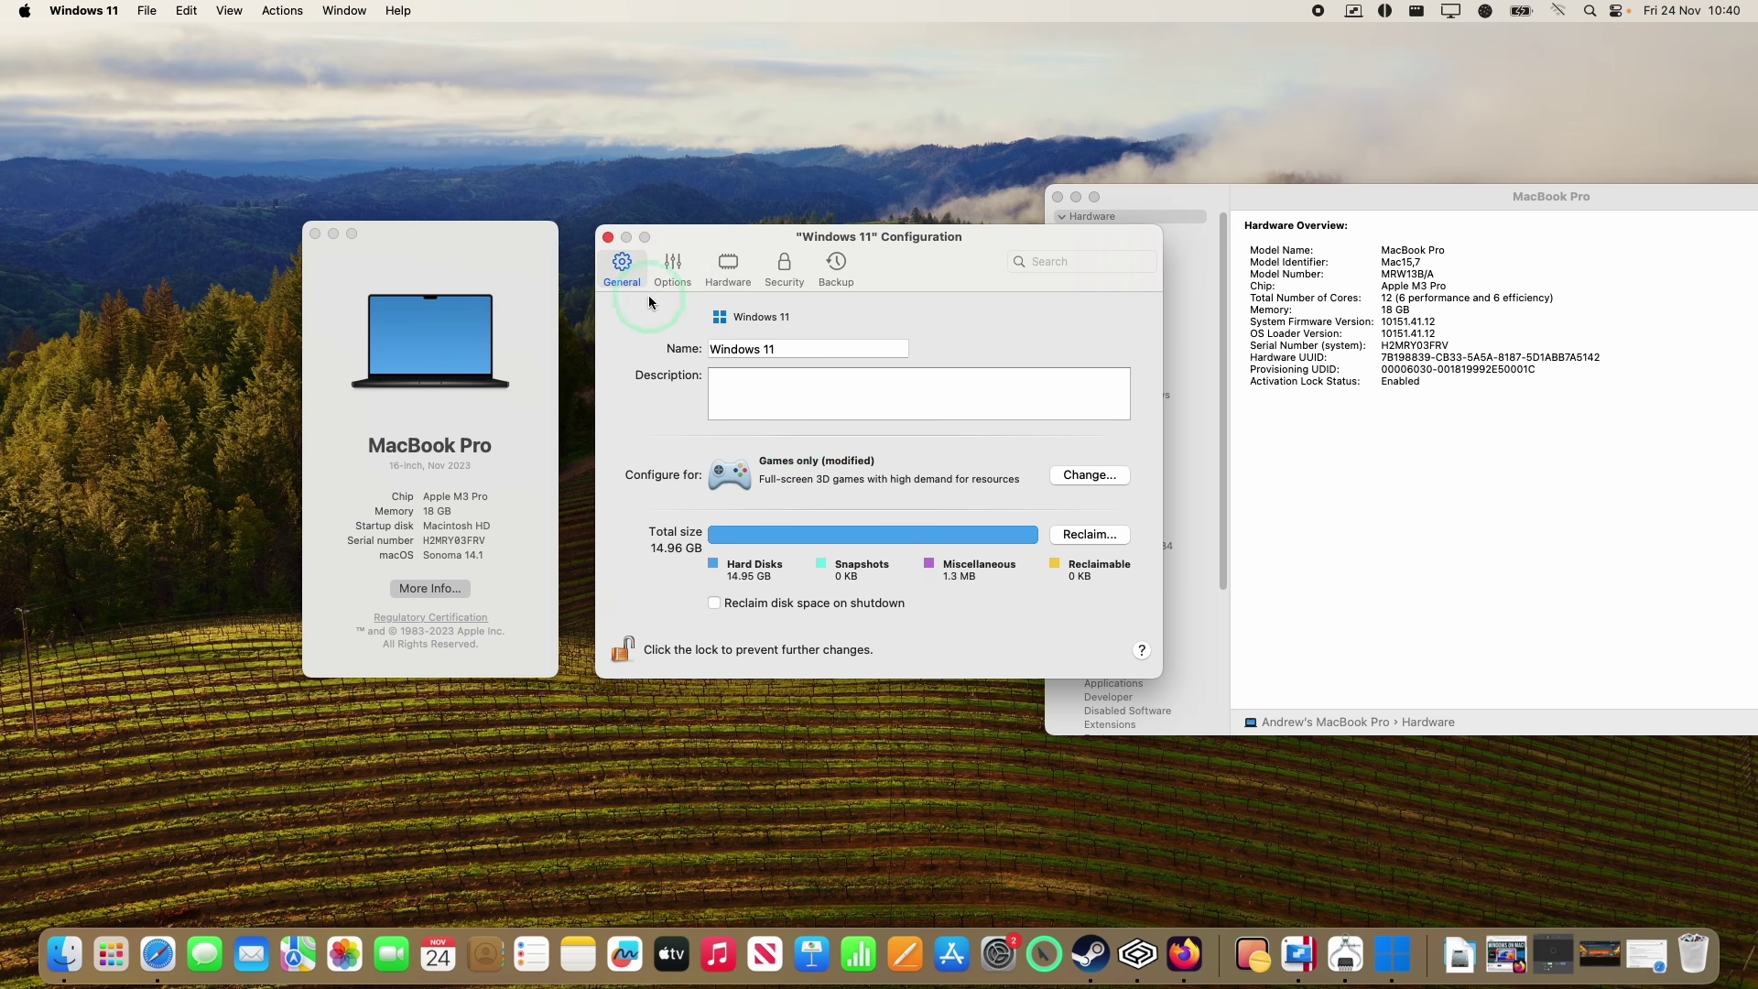
Review the Software development, Software testing and Design profiles under Configure for
left_click(1089, 475)
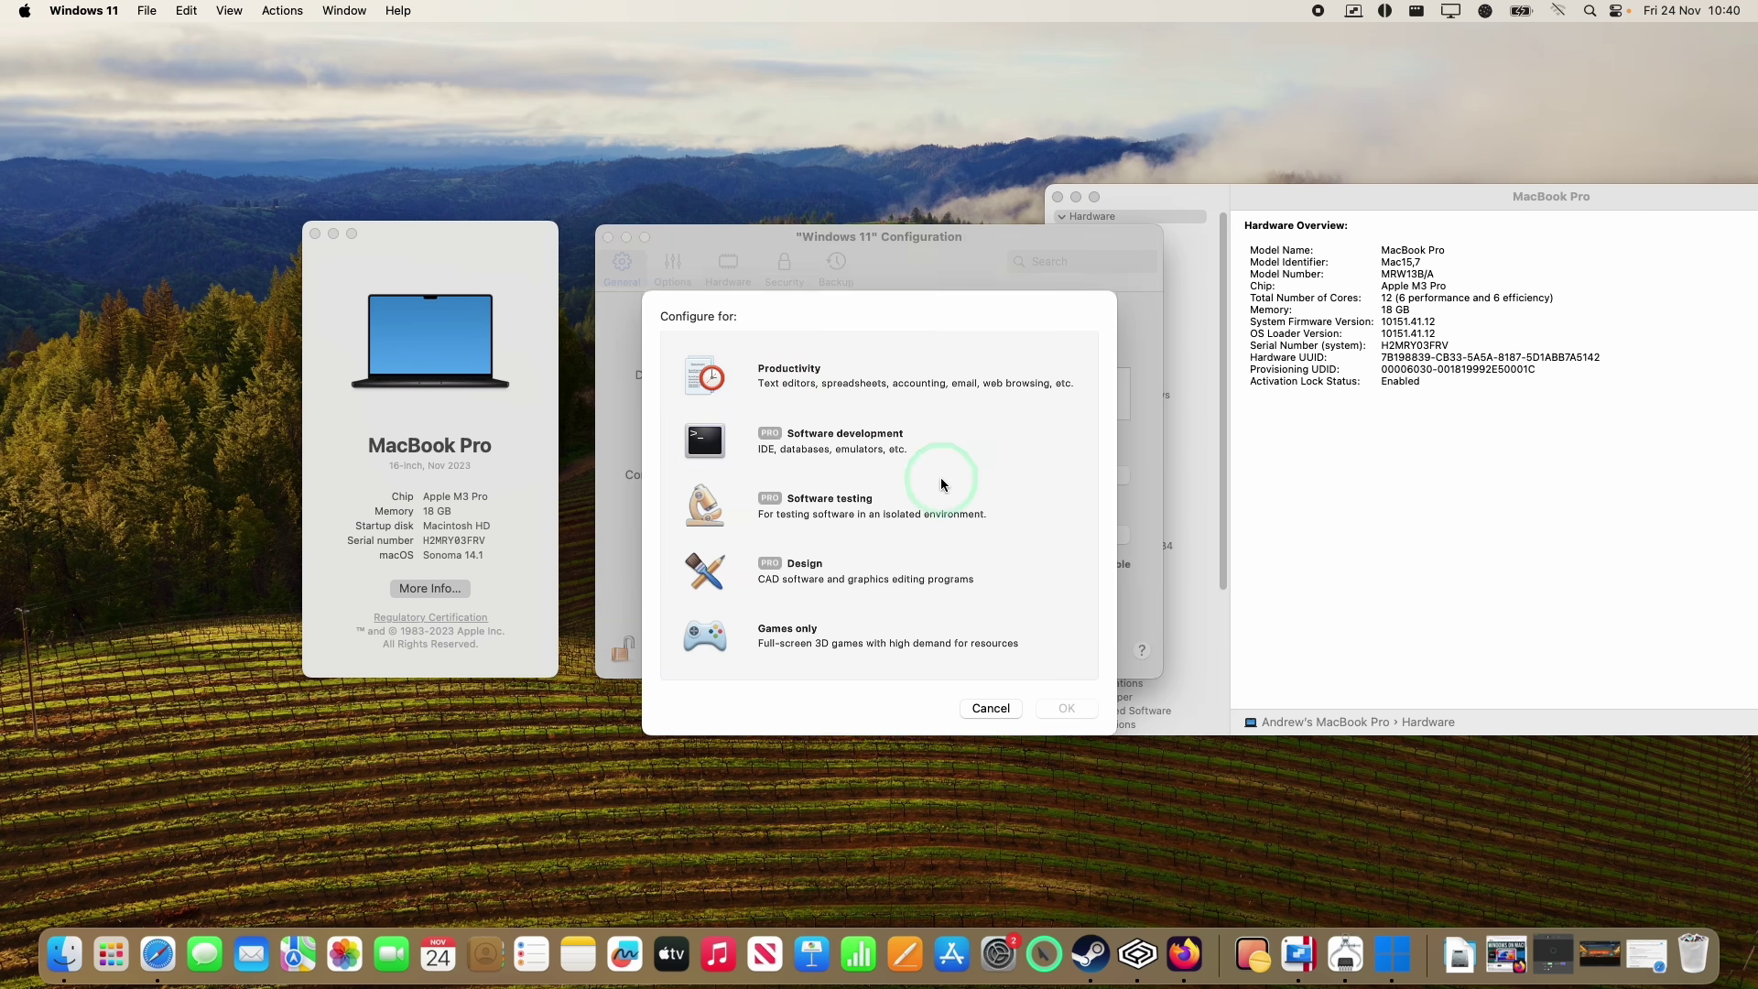
left_click(688, 453)
left_click(688, 519)
left_click(701, 572)
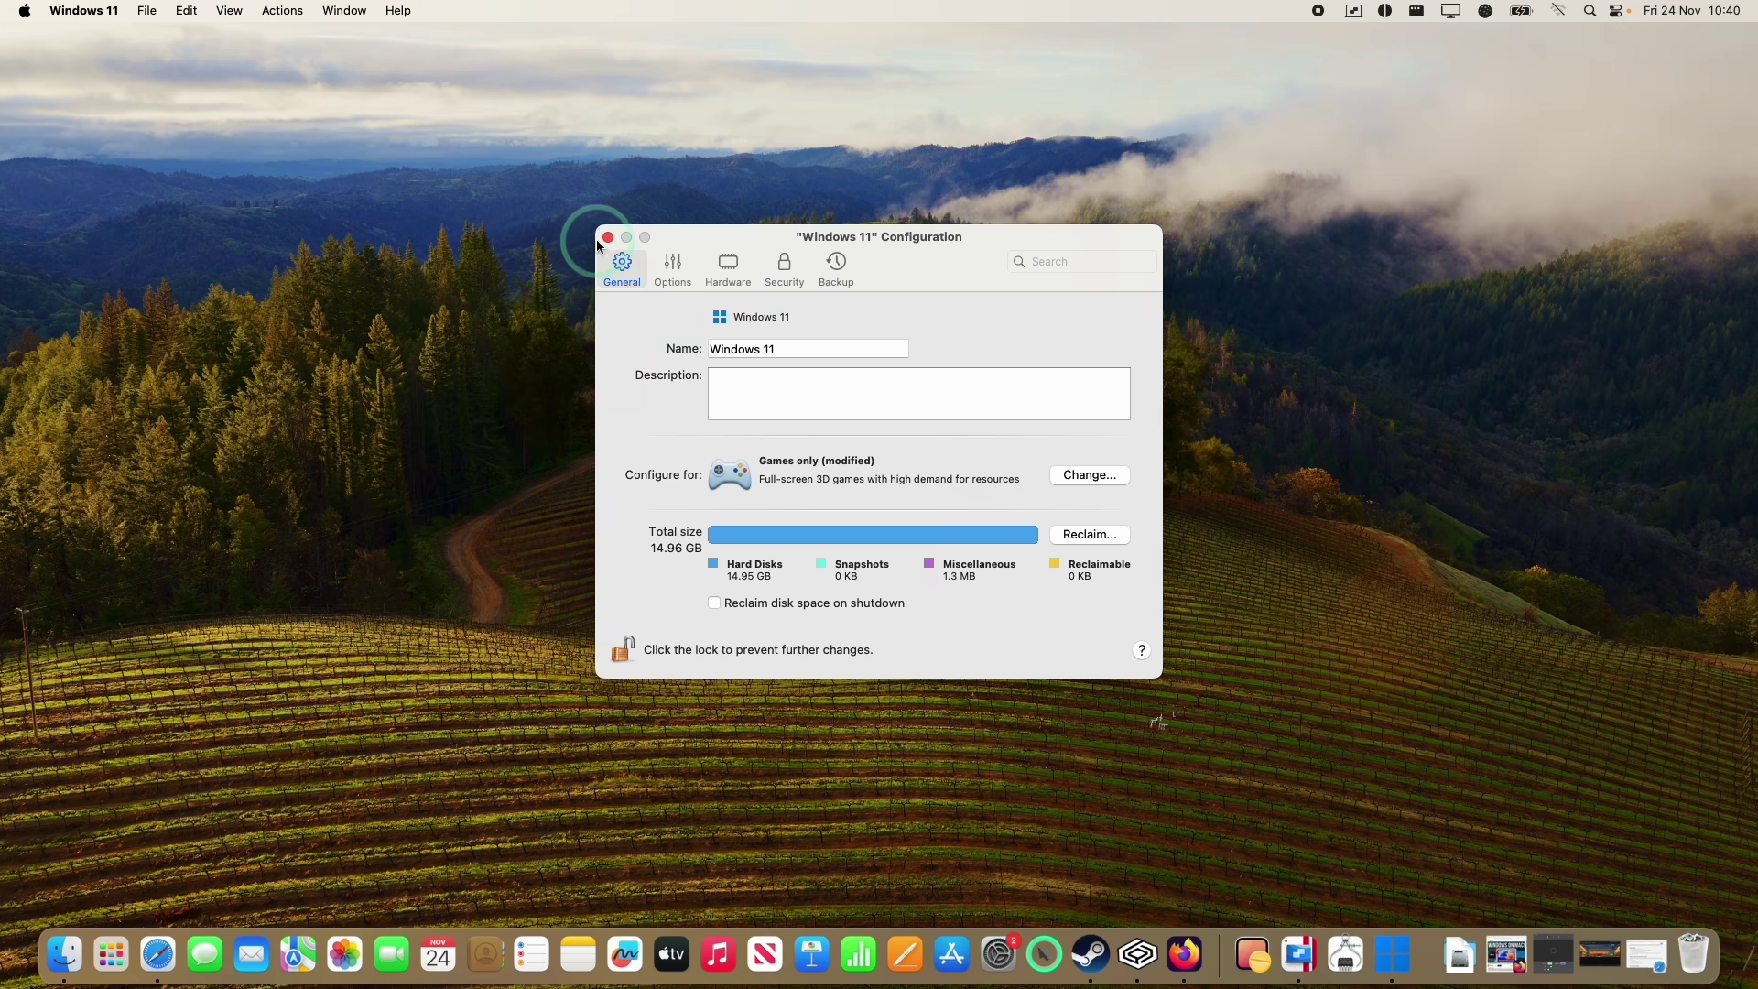
Close the configuration, start the Windows 11 VM and dismiss the trial offer
left_click(607, 237)
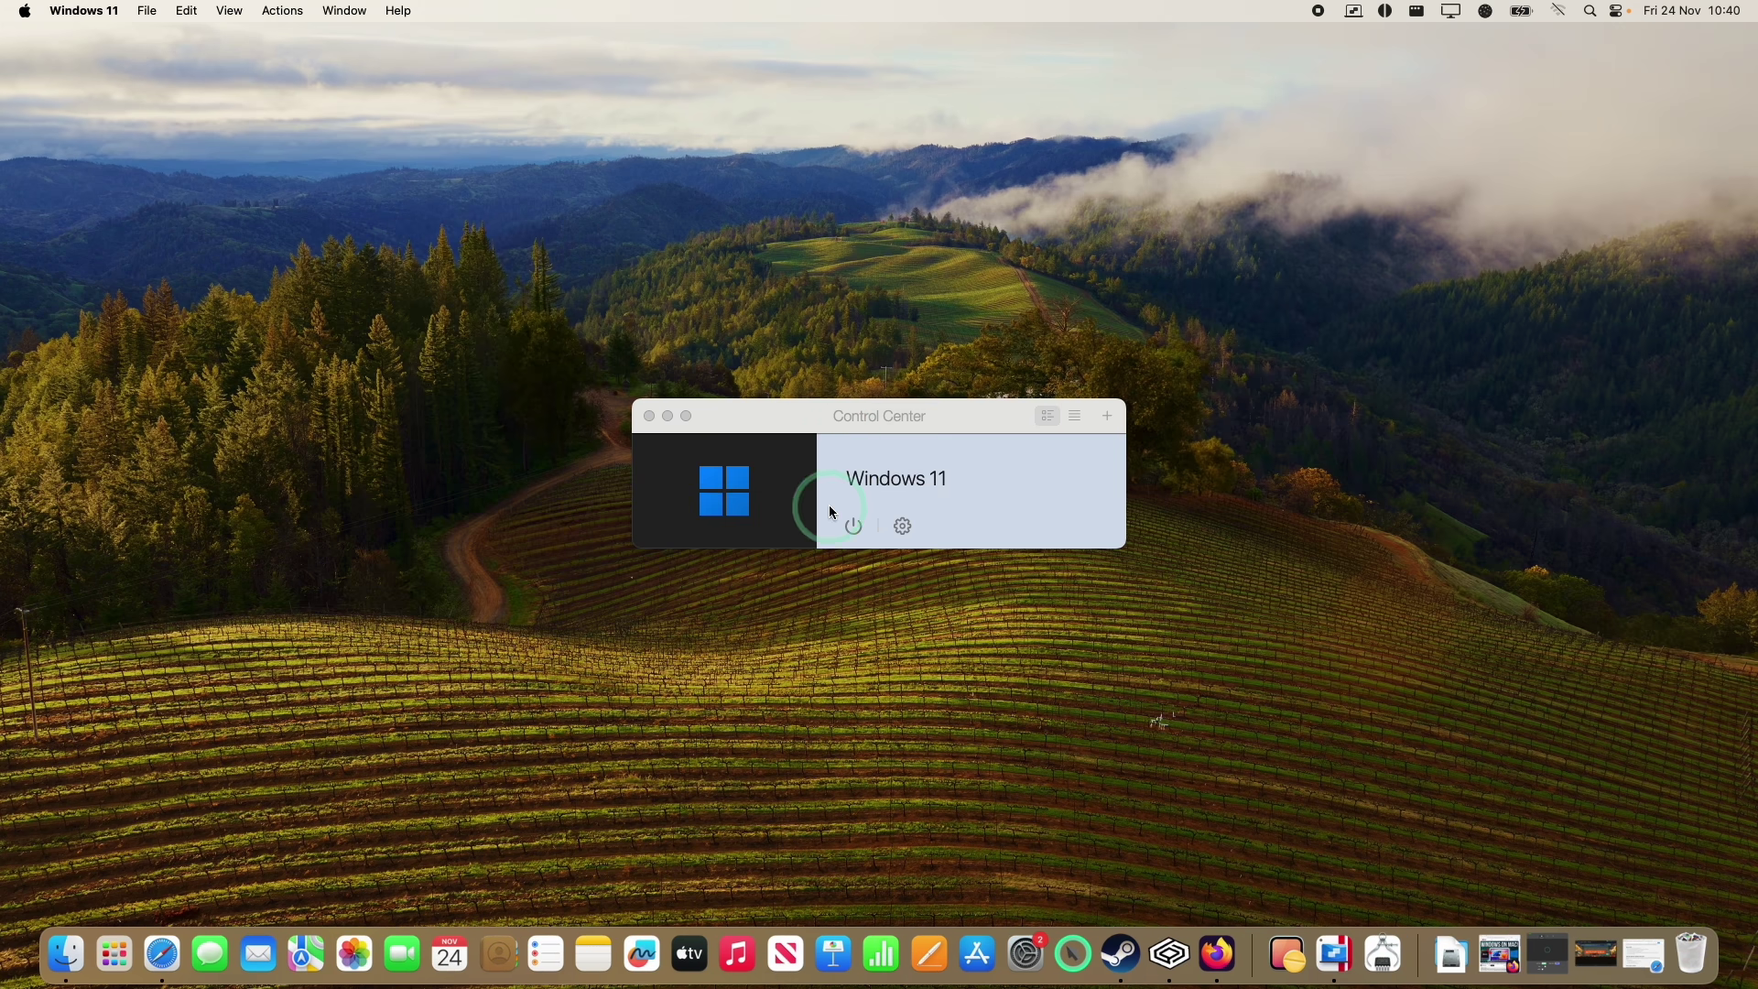
left_click(727, 491)
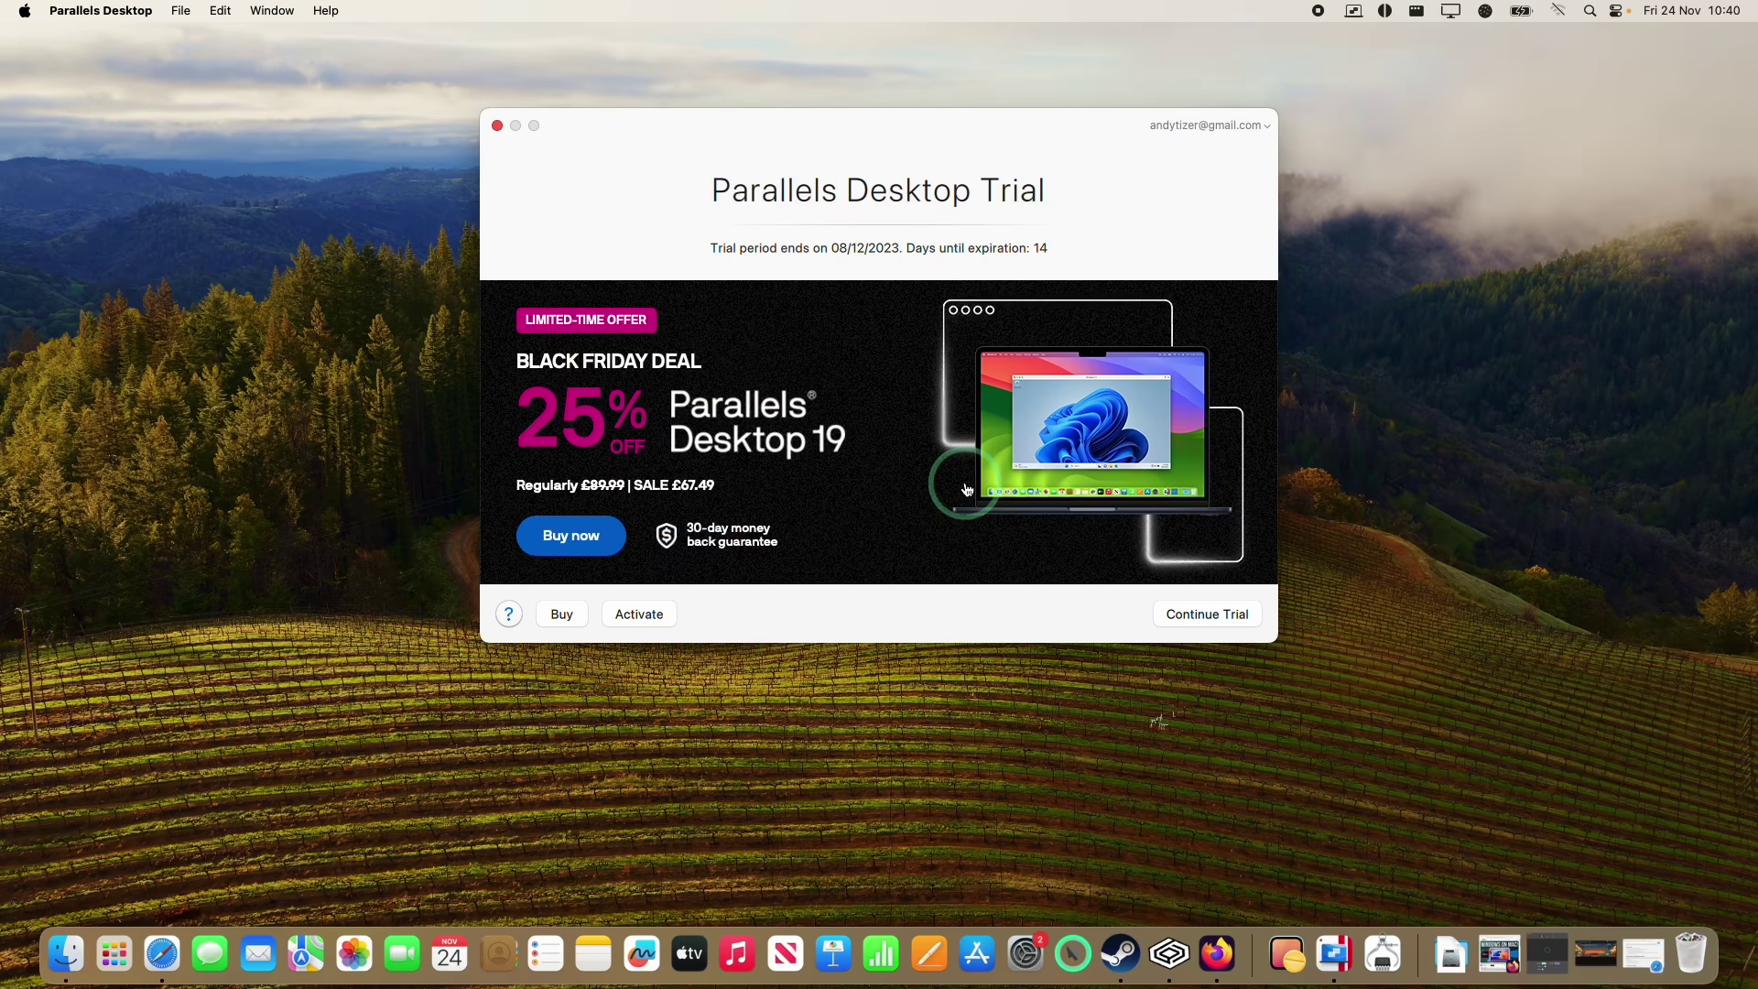
key("Return")
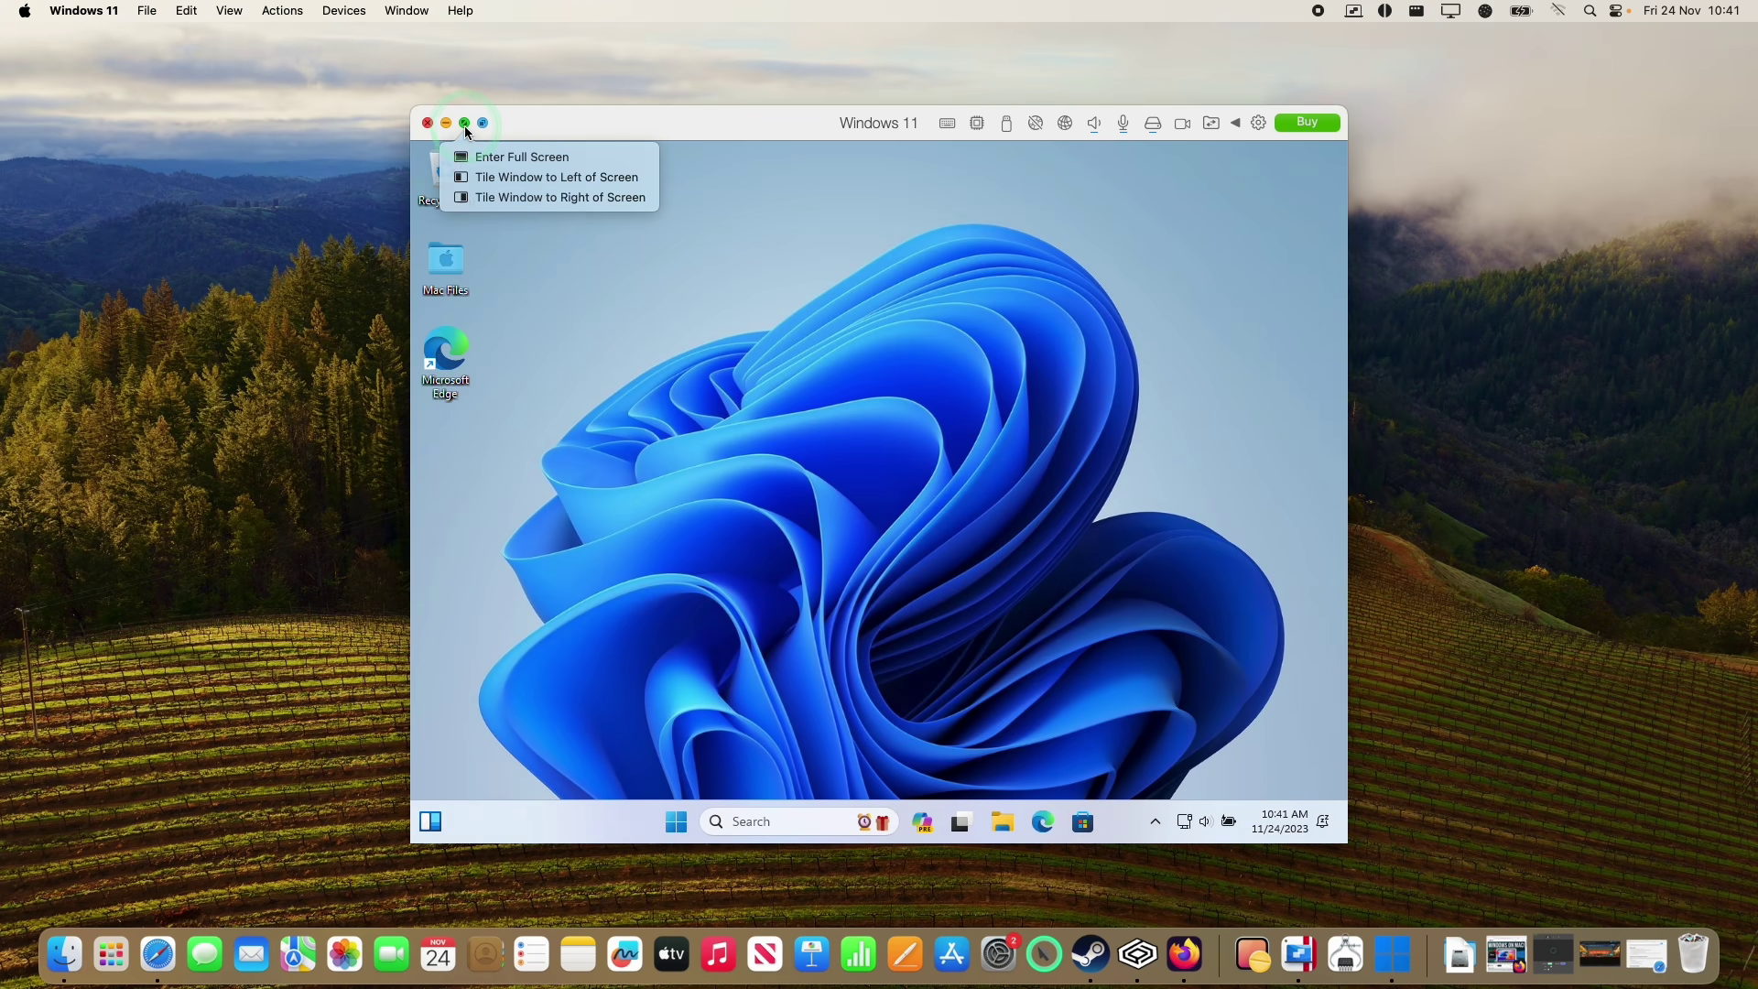
Make the Windows 11 VM fill the screen and bring up its Display settings
left_click(465, 128)
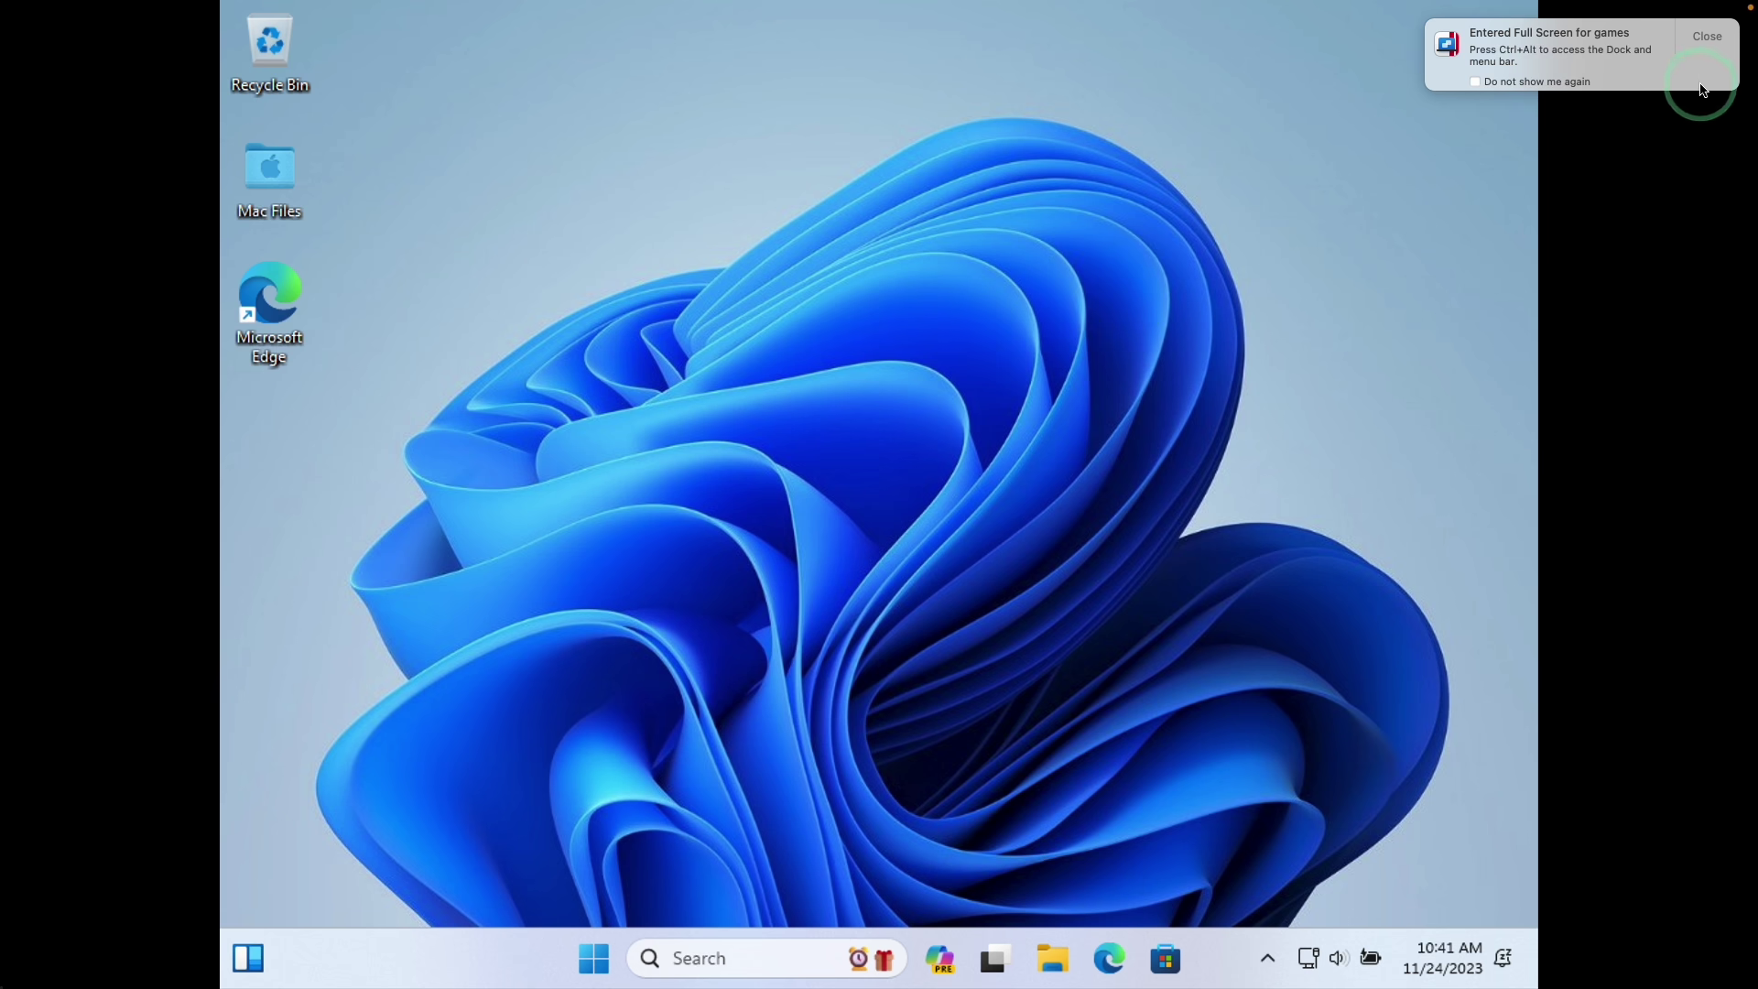
left_click(476, 401)
right_click(648, 310)
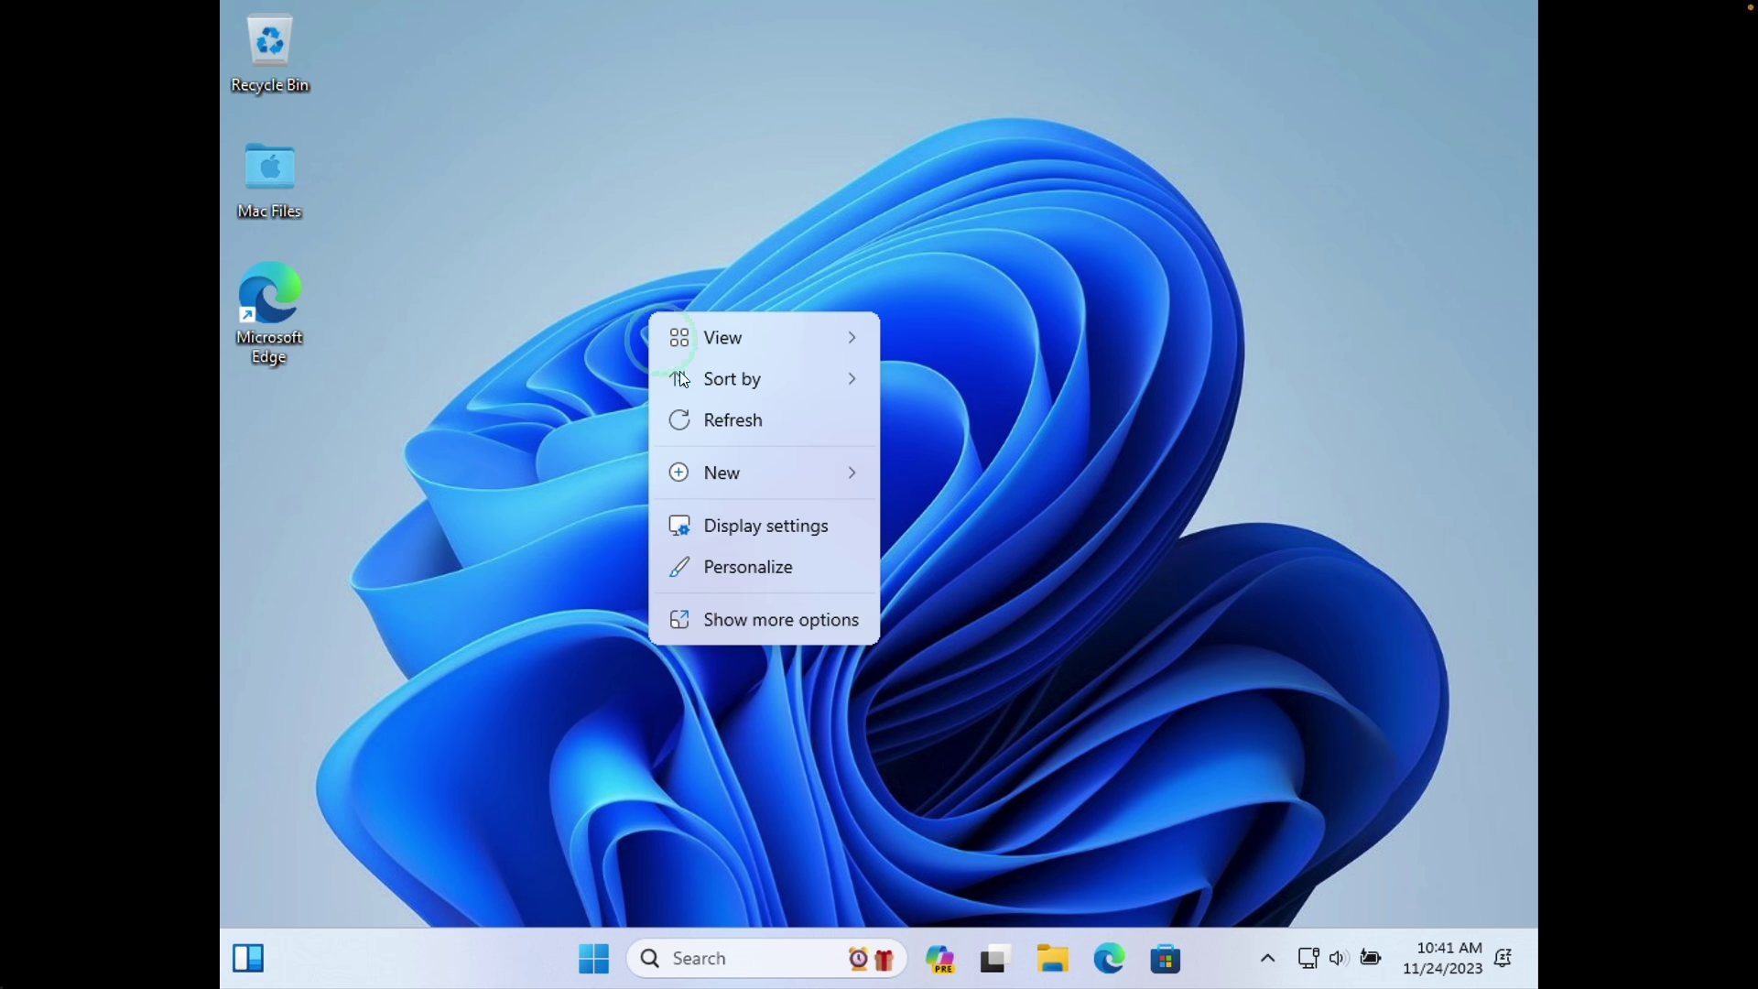
left_click(809, 546)
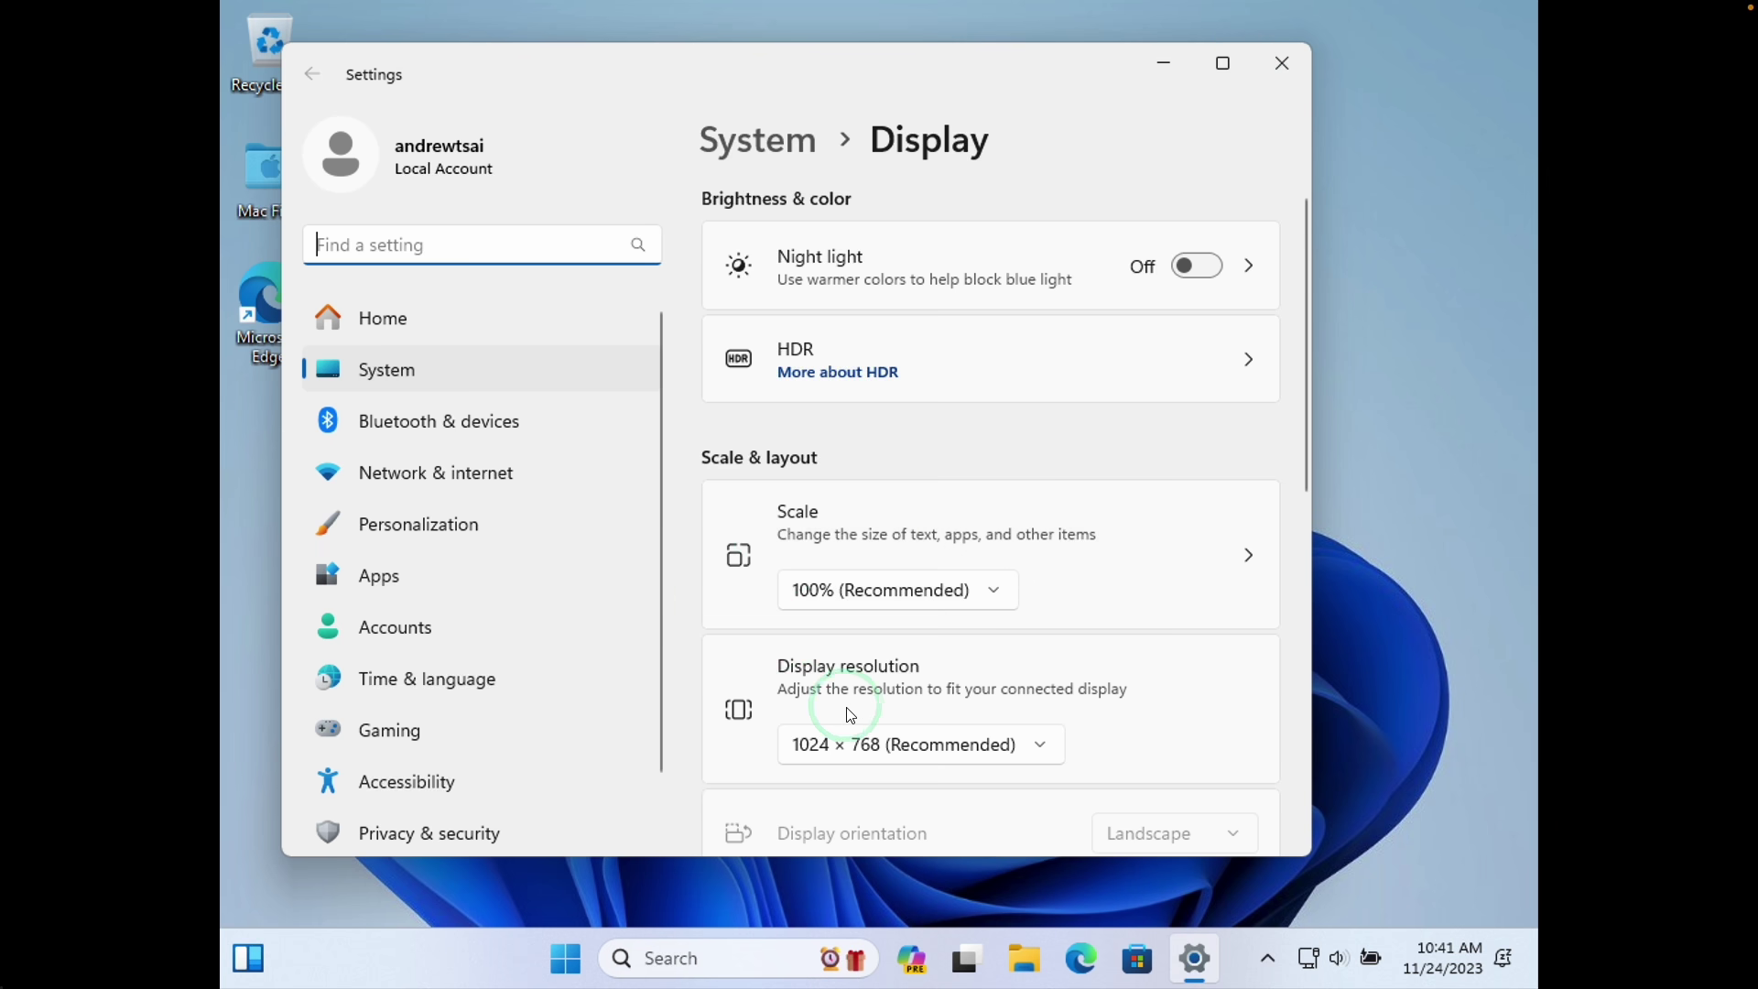
Set the display to 1920 × 1080 with 100% scaling, then exit full screen
left_click(884, 743)
scroll(892, 743, "down", 1)
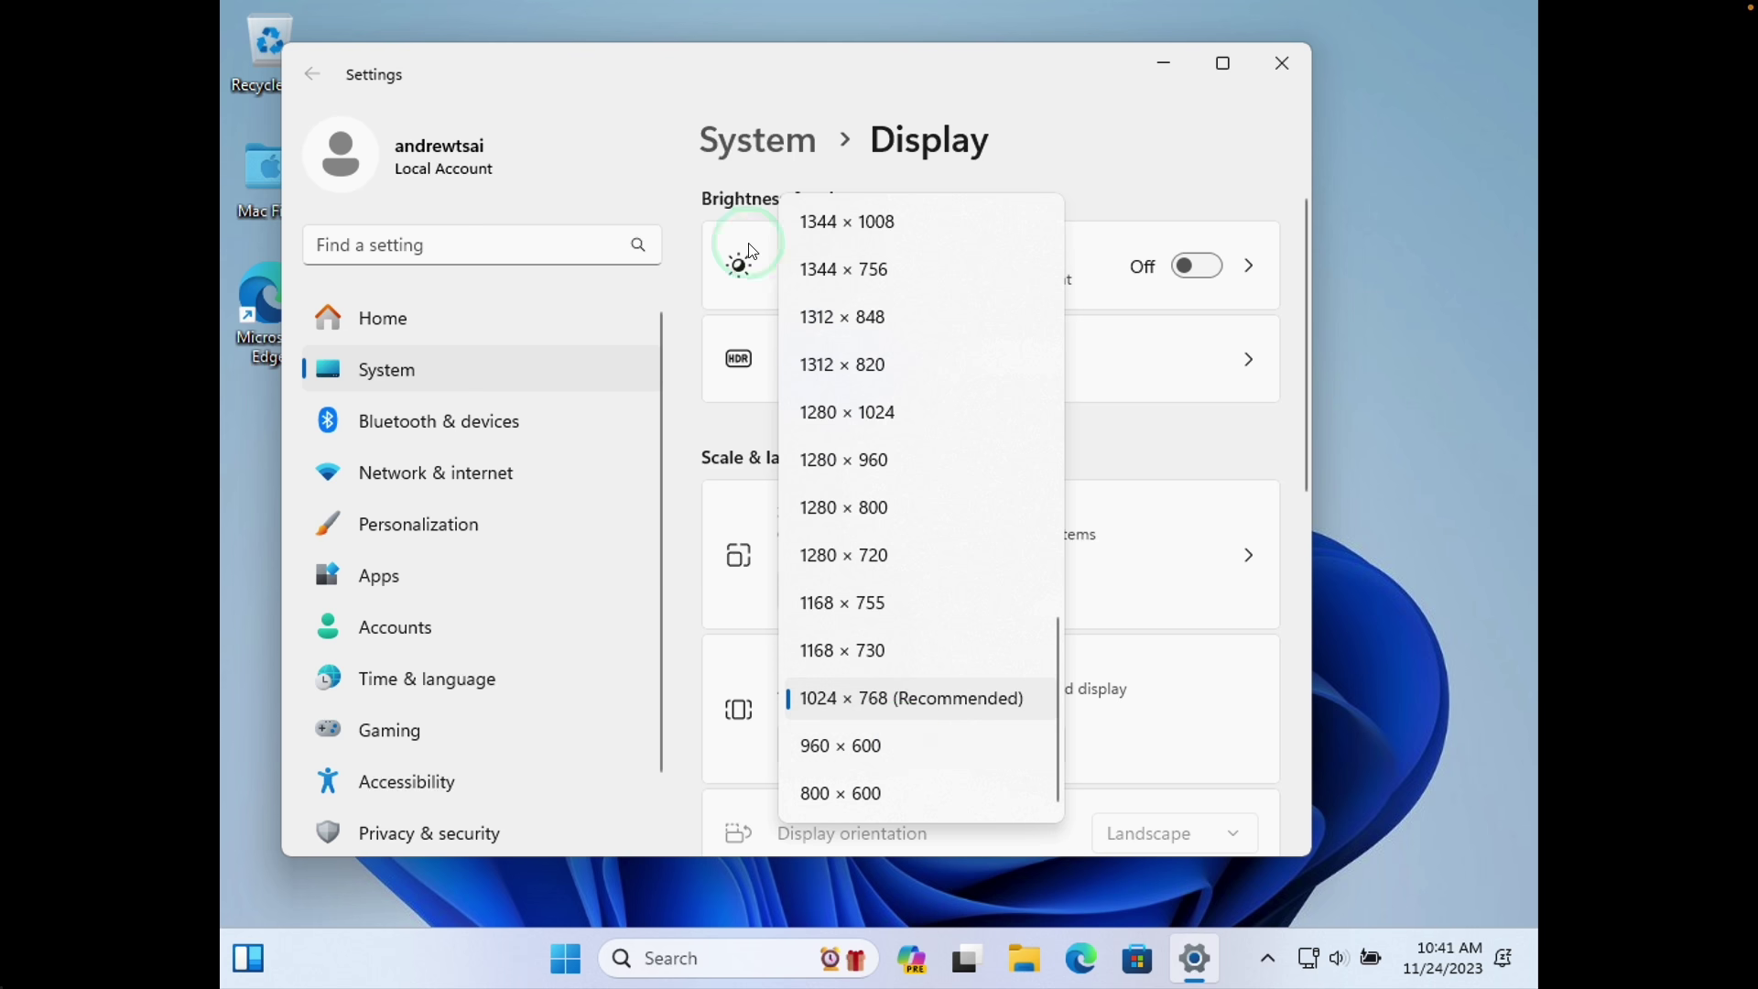
scroll(961, 535, "up", 2)
scroll(962, 538, "up", 5)
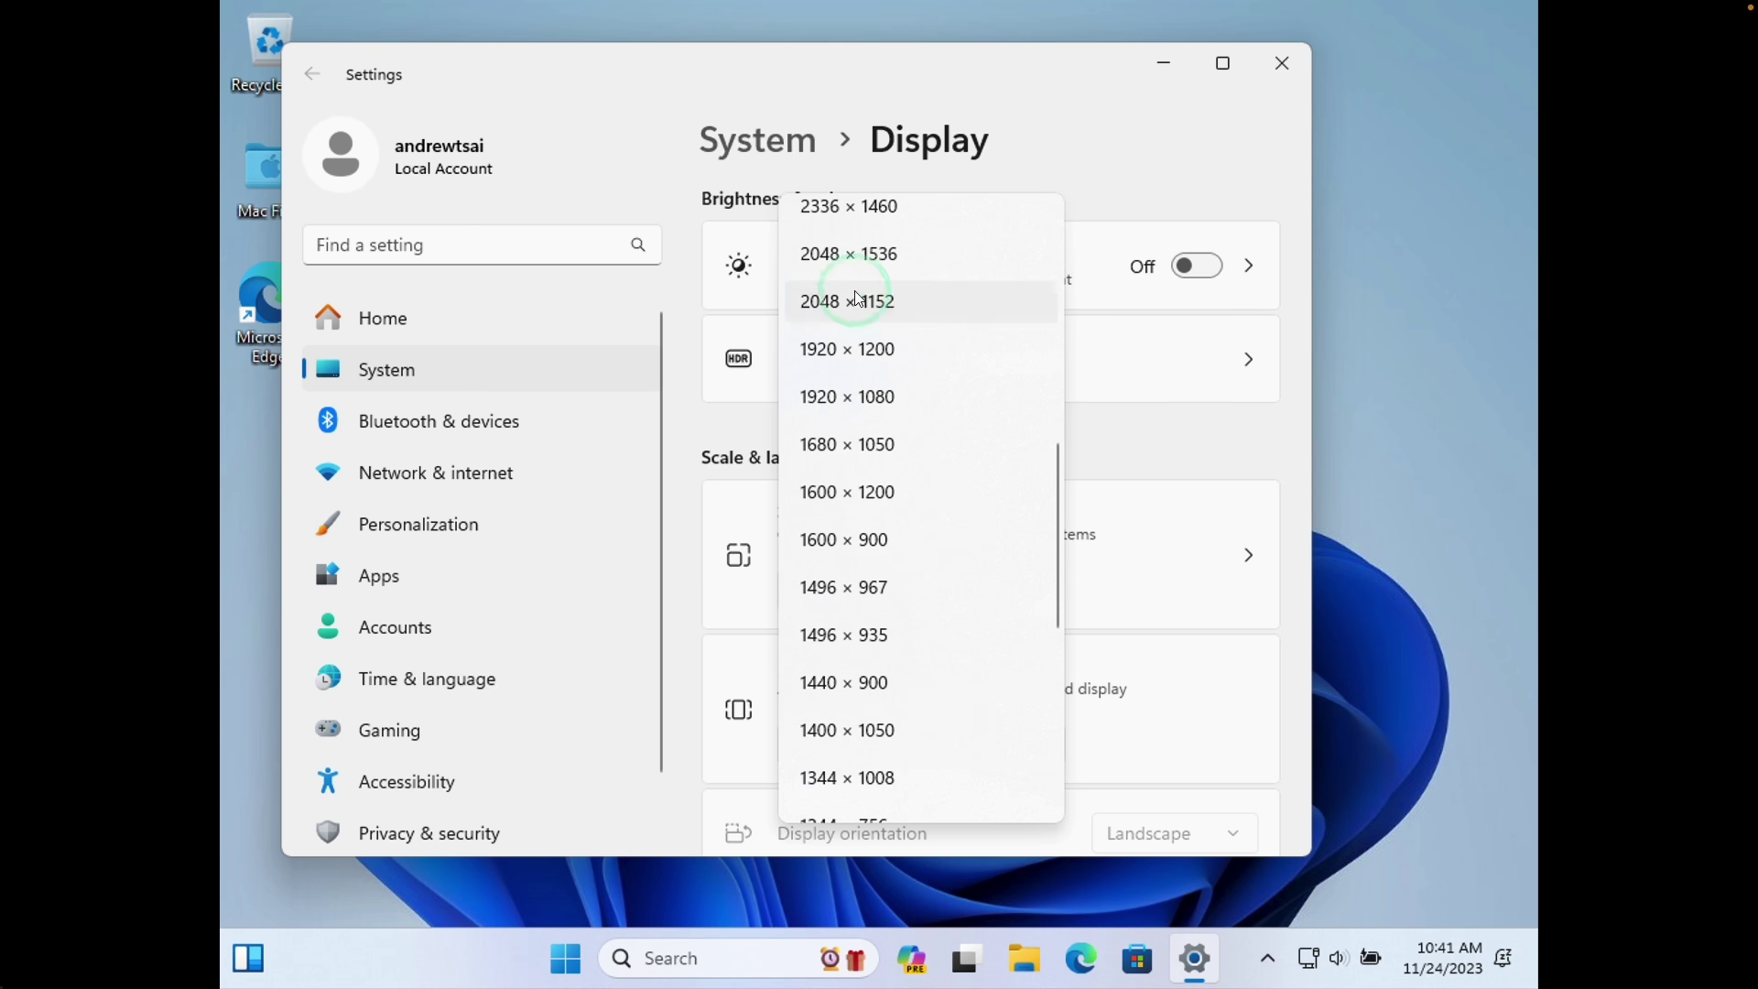
left_click(876, 403)
left_click(522, 549)
scroll(925, 733, "down", 1)
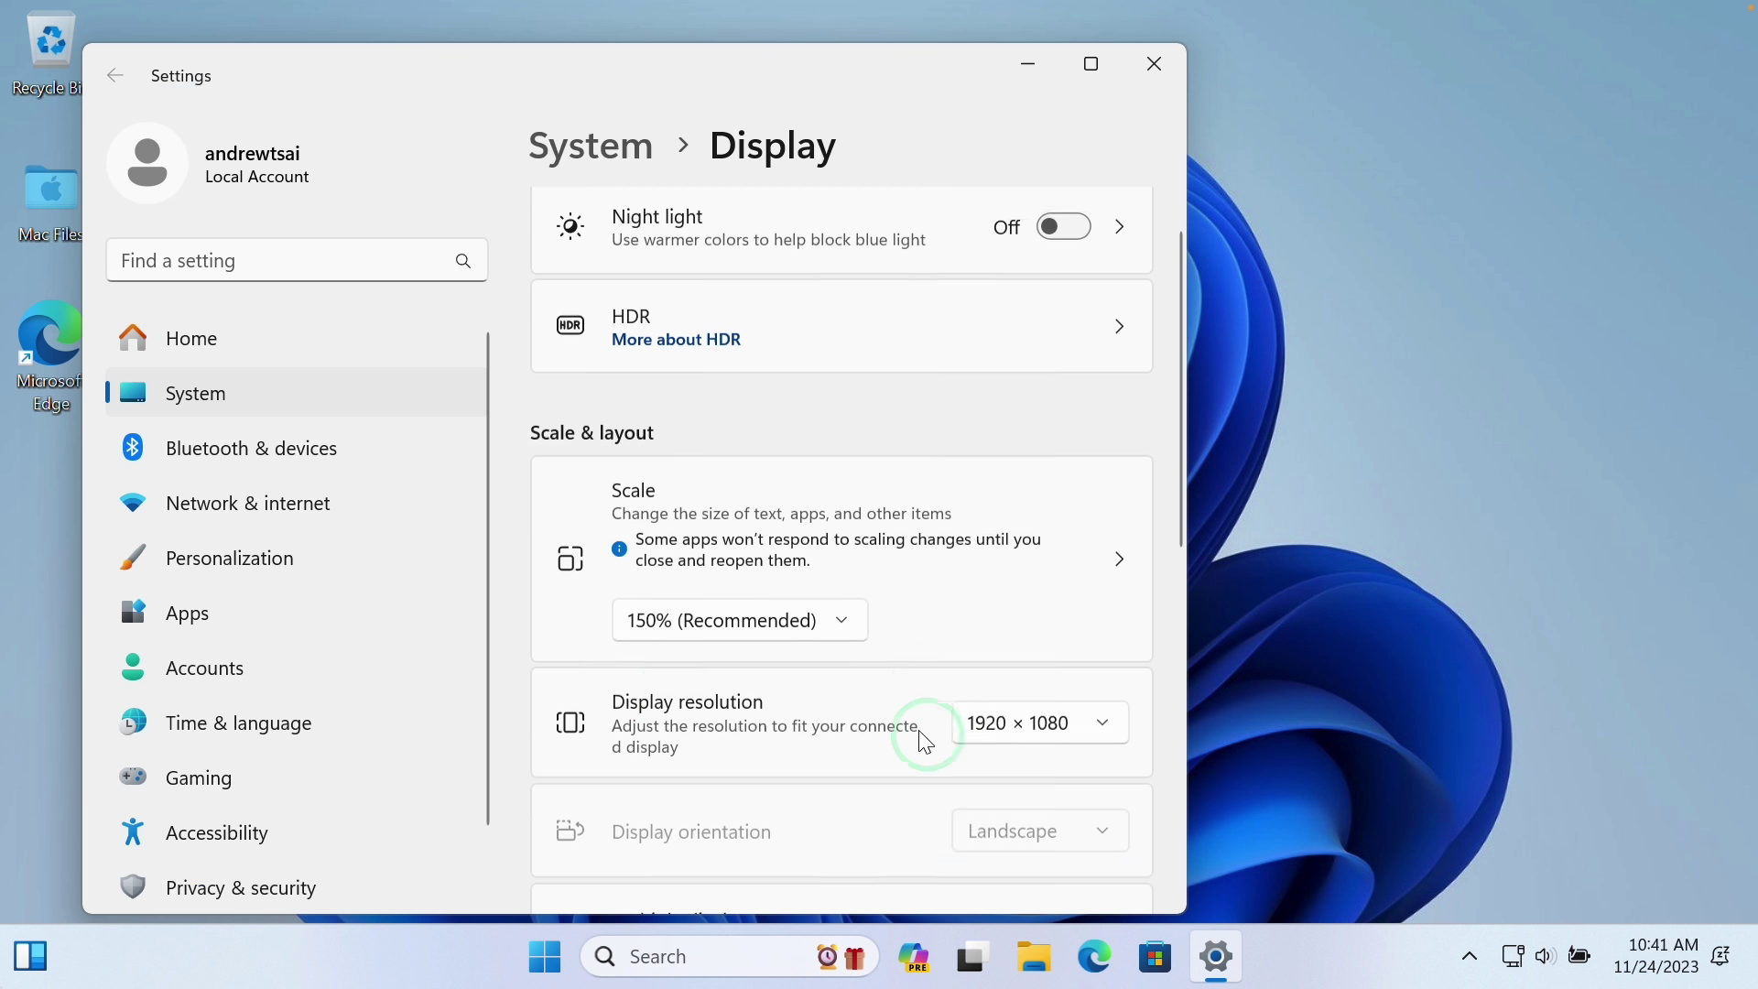
left_click(696, 563)
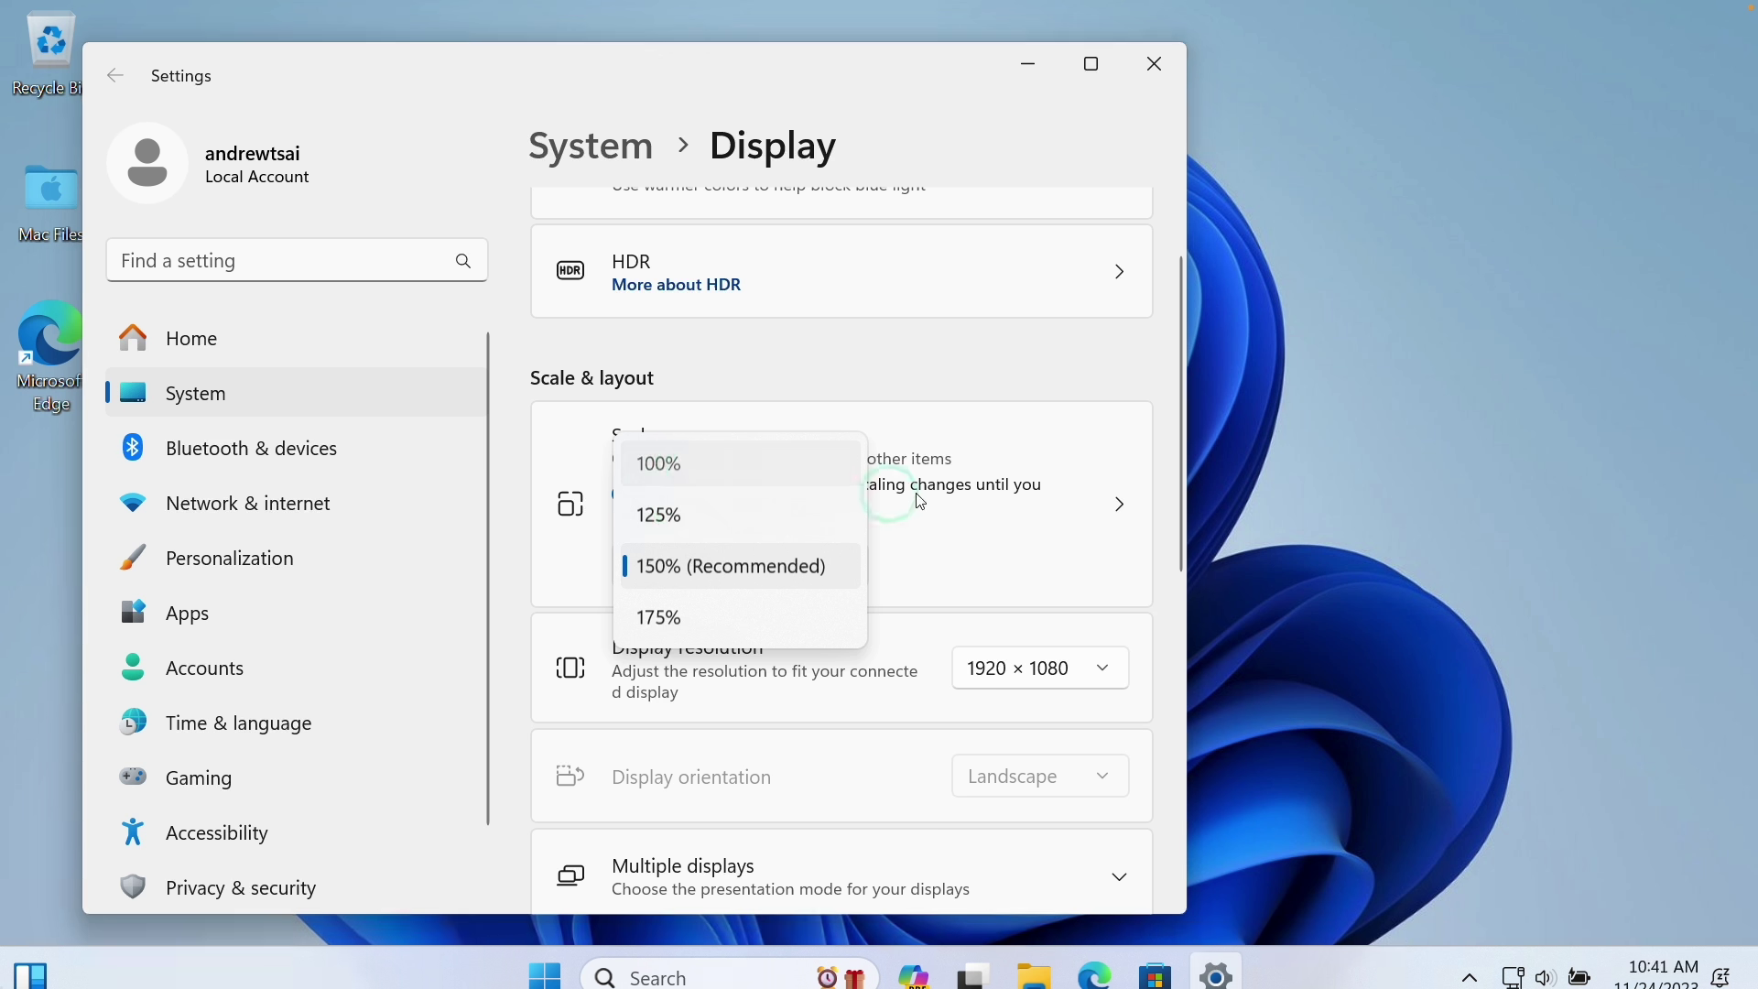
left_click(677, 463)
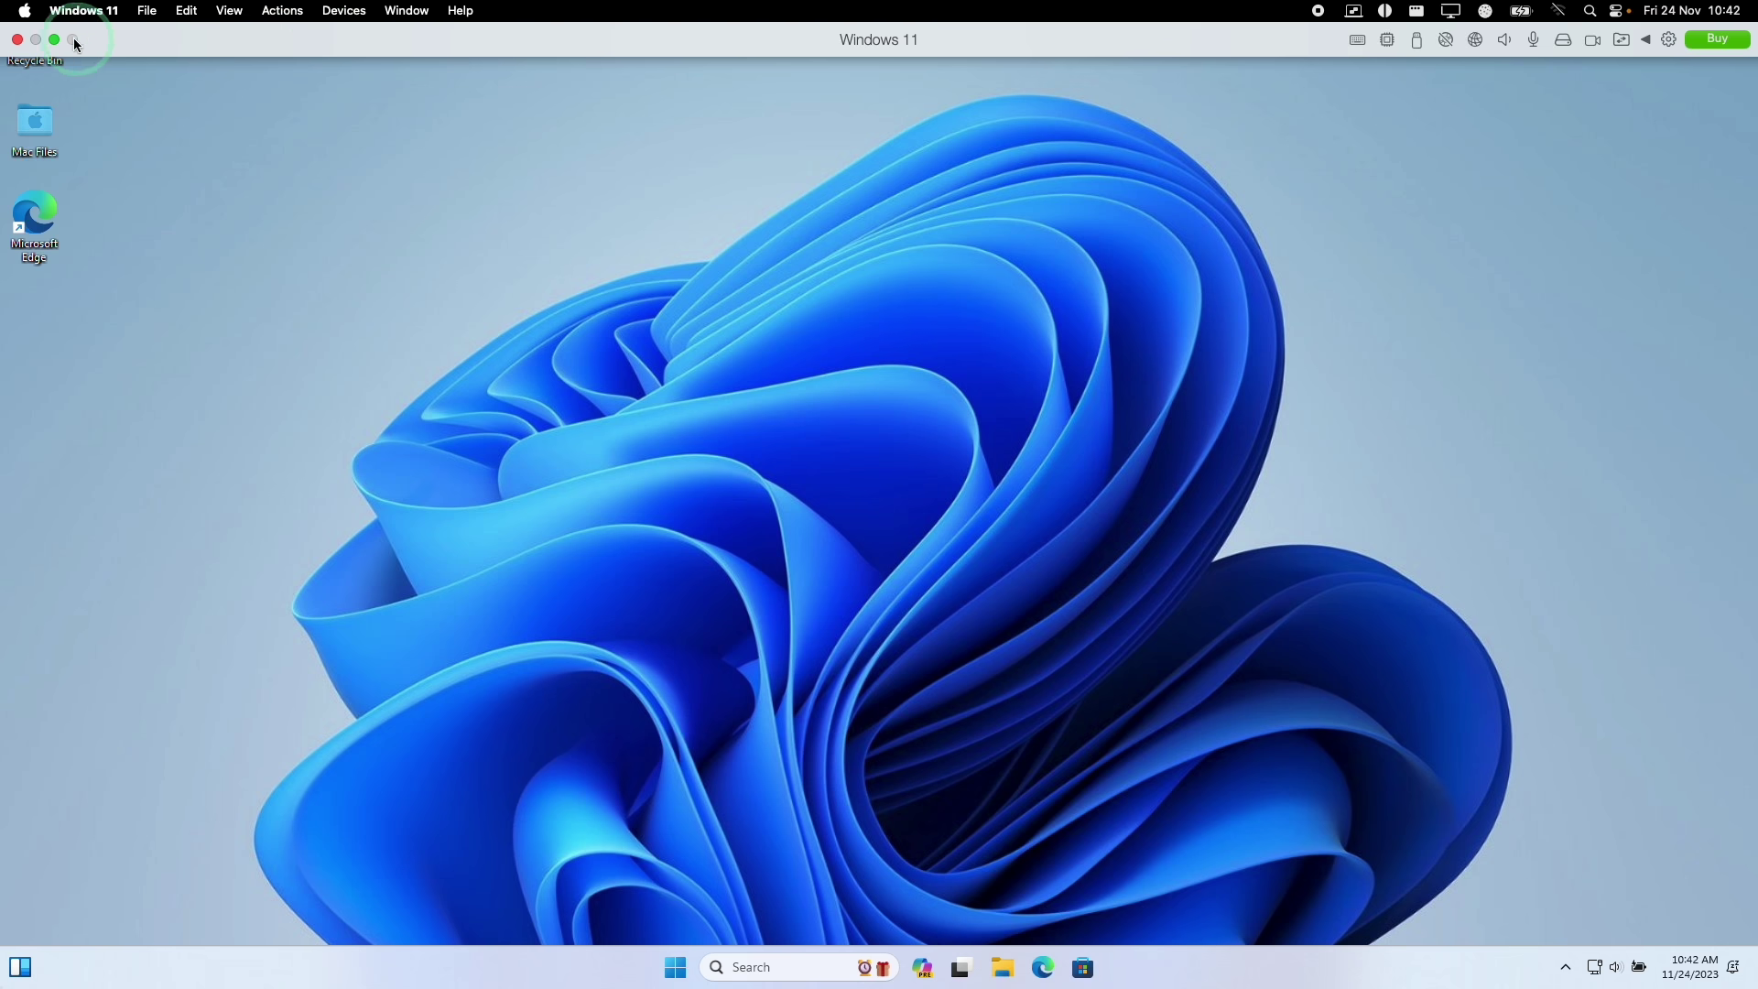
left_click(54, 40)
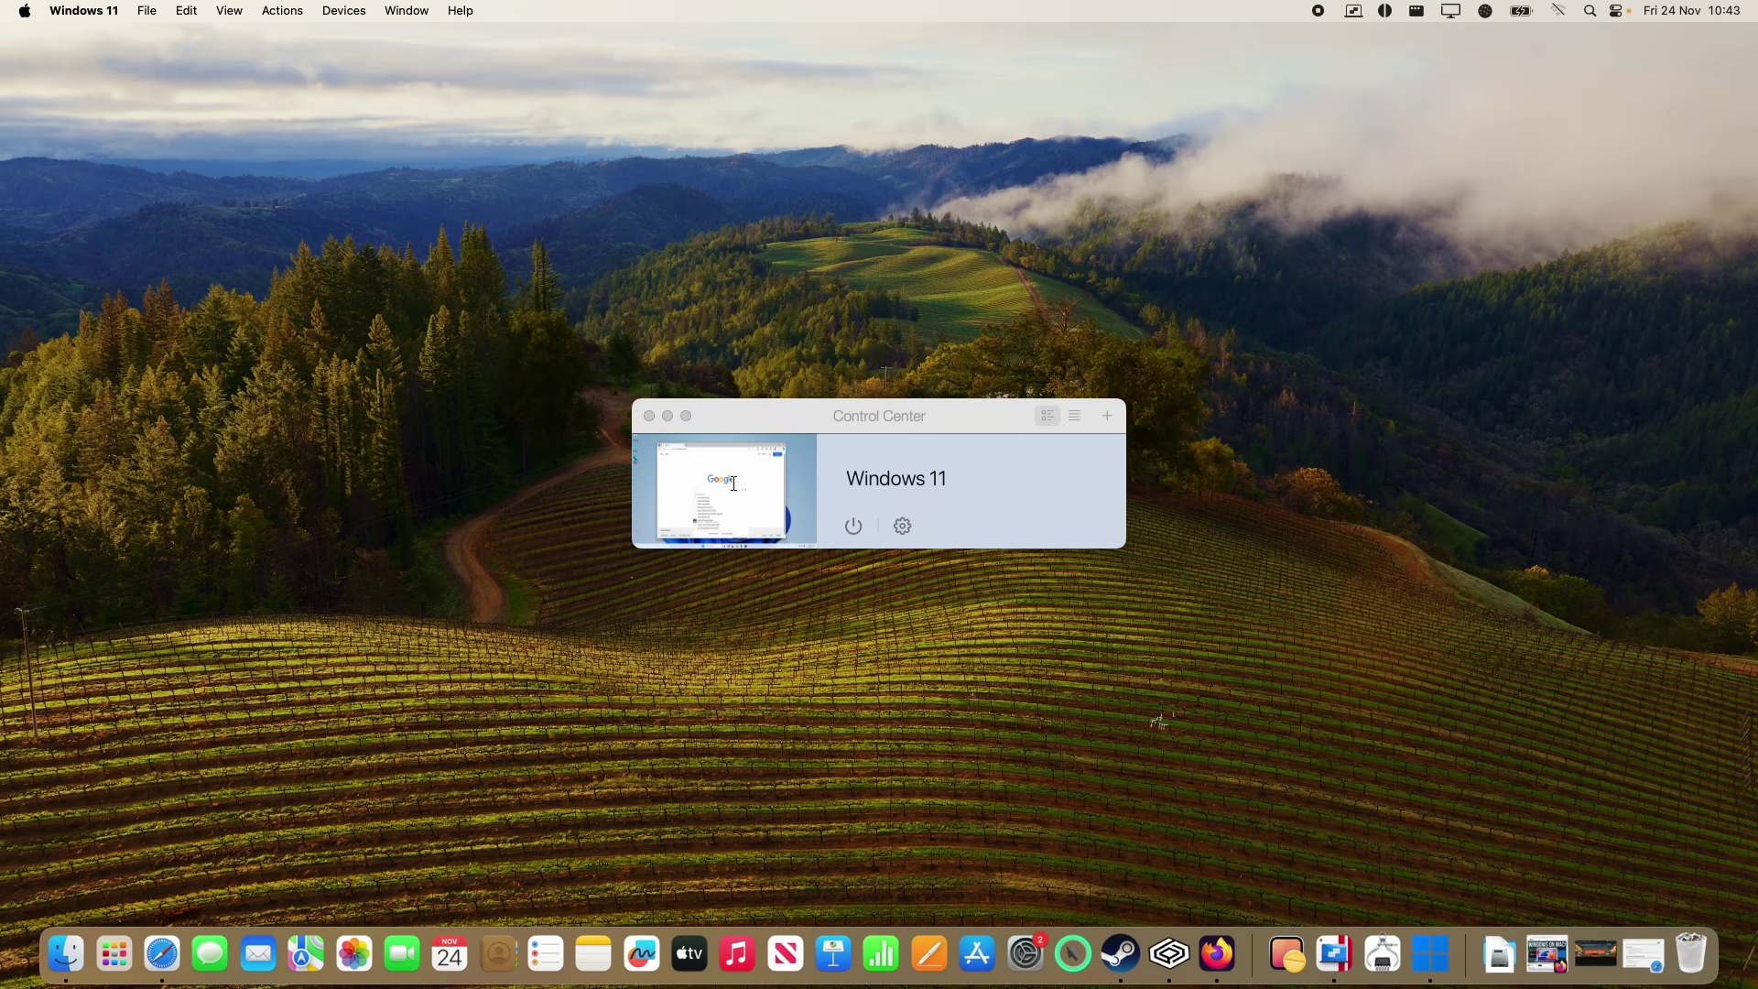
Search 'steam' in Edge and download the installer from the Welcome to Steam page
left_click(1425, 957)
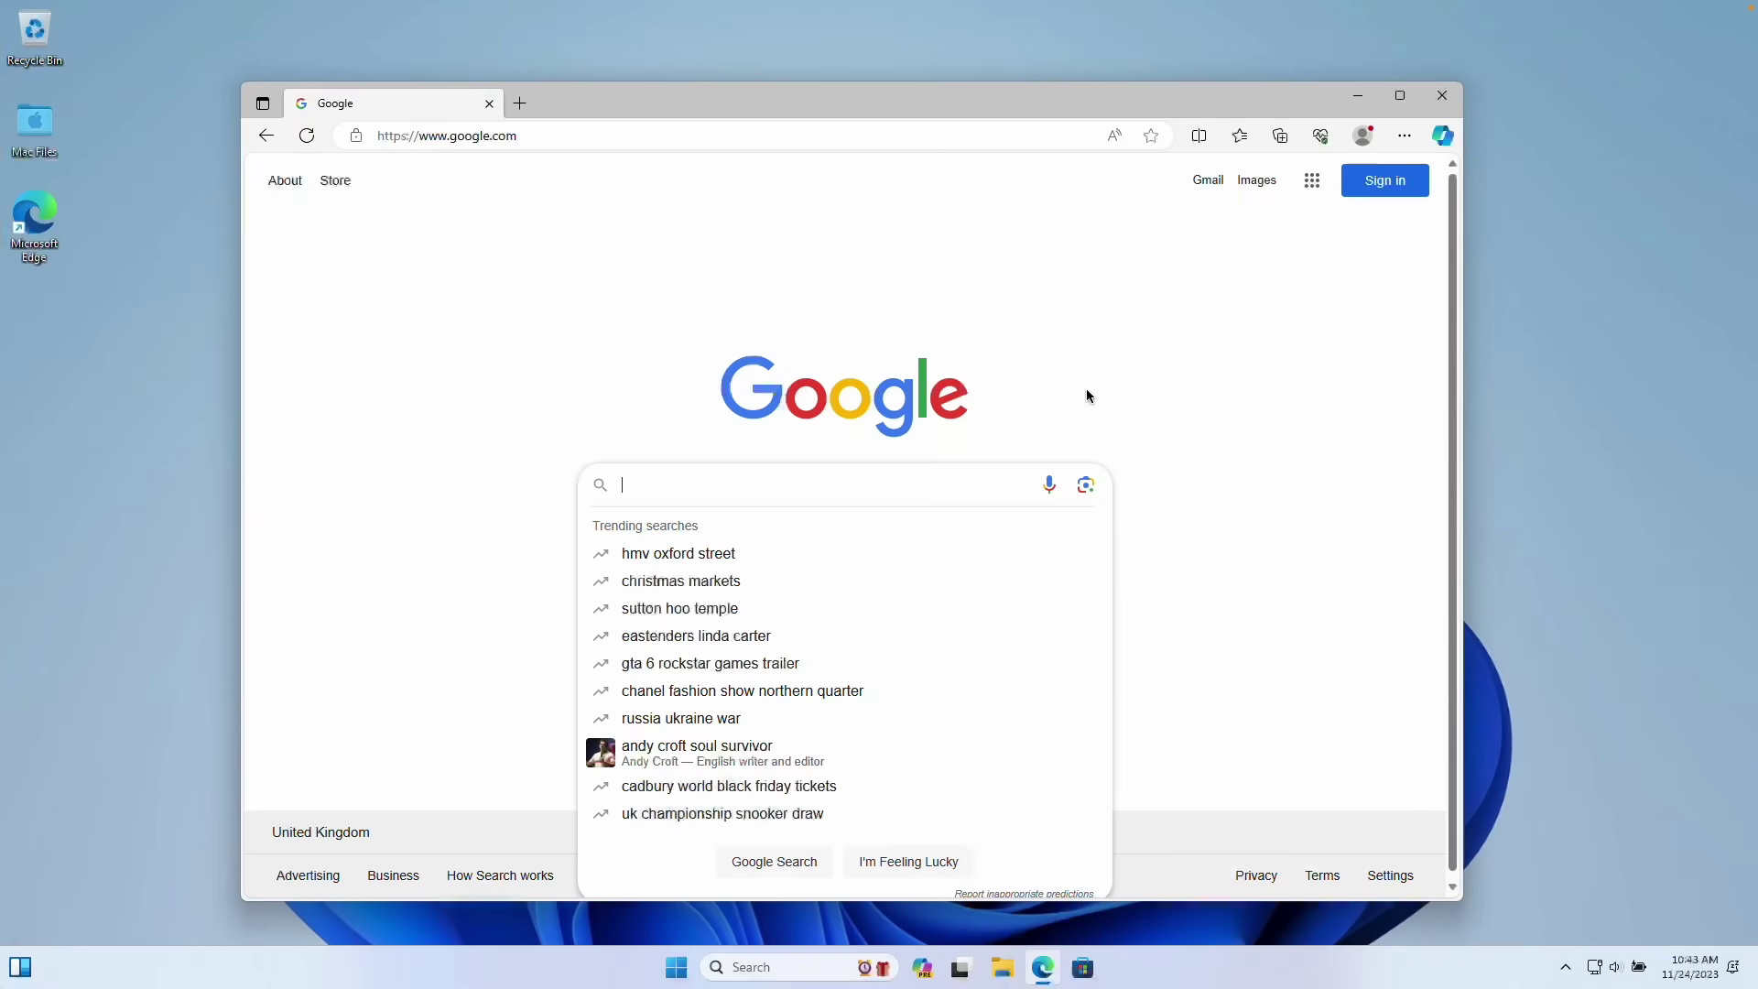
left_click(473, 139)
type("steam")
key("Return")
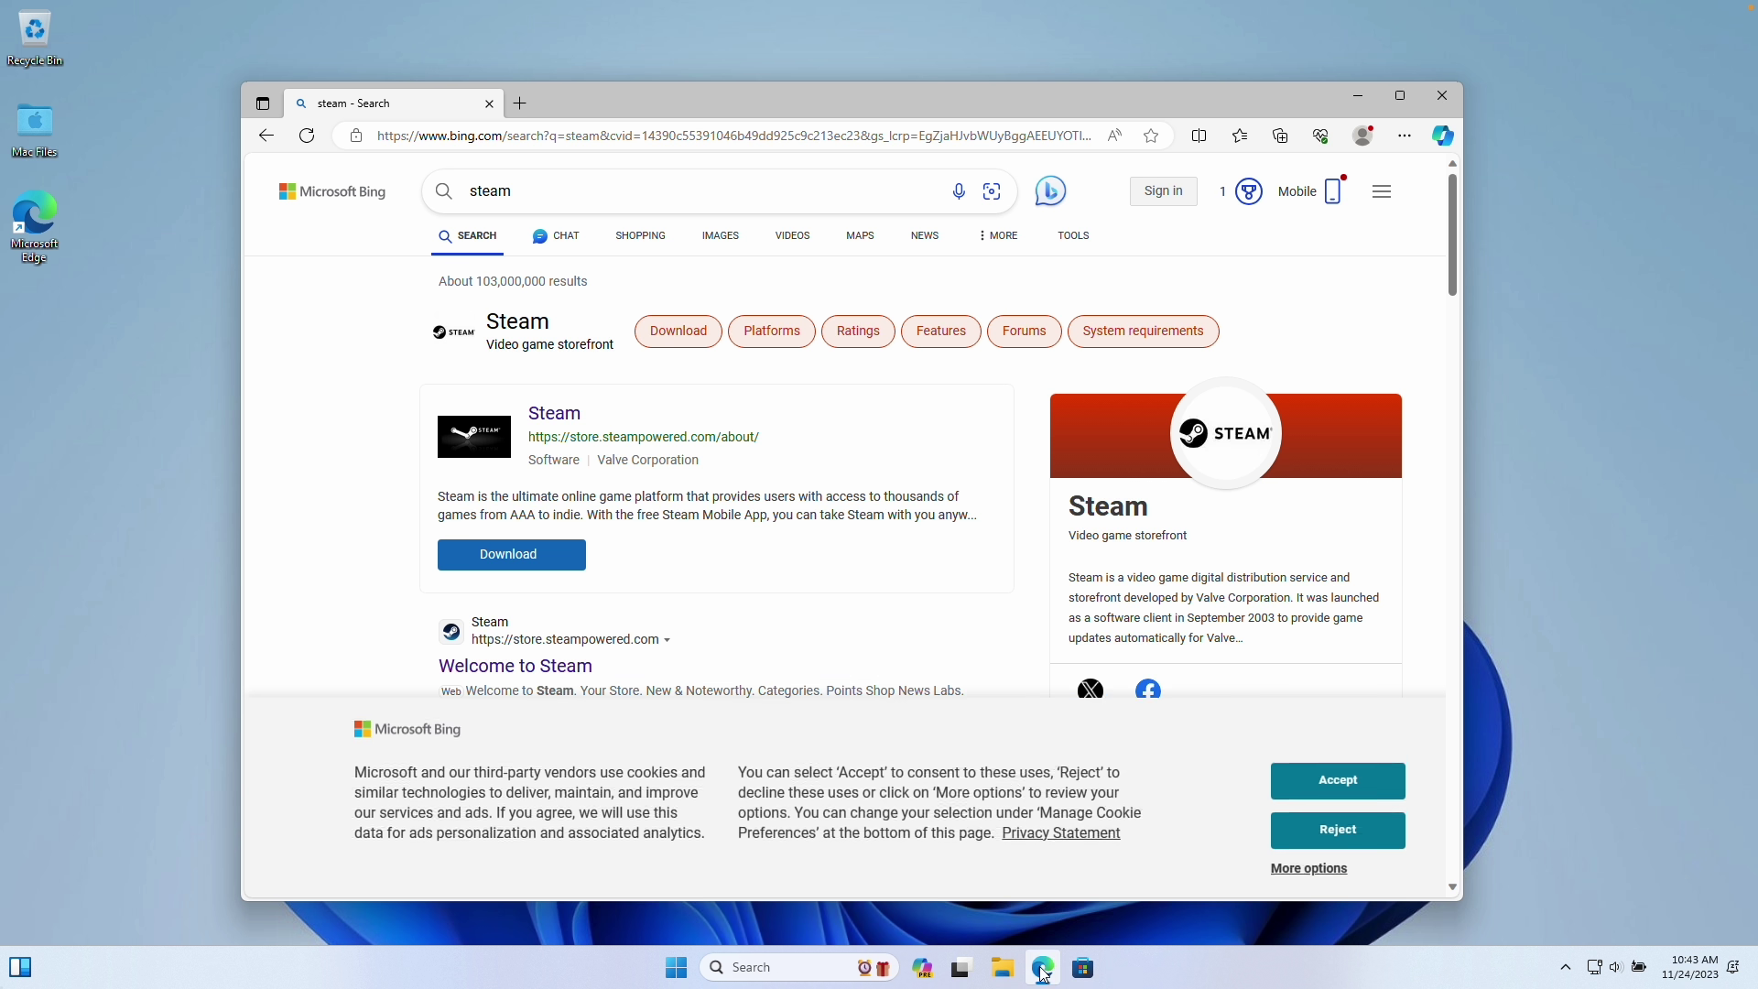
left_click(531, 665)
left_click(490, 620)
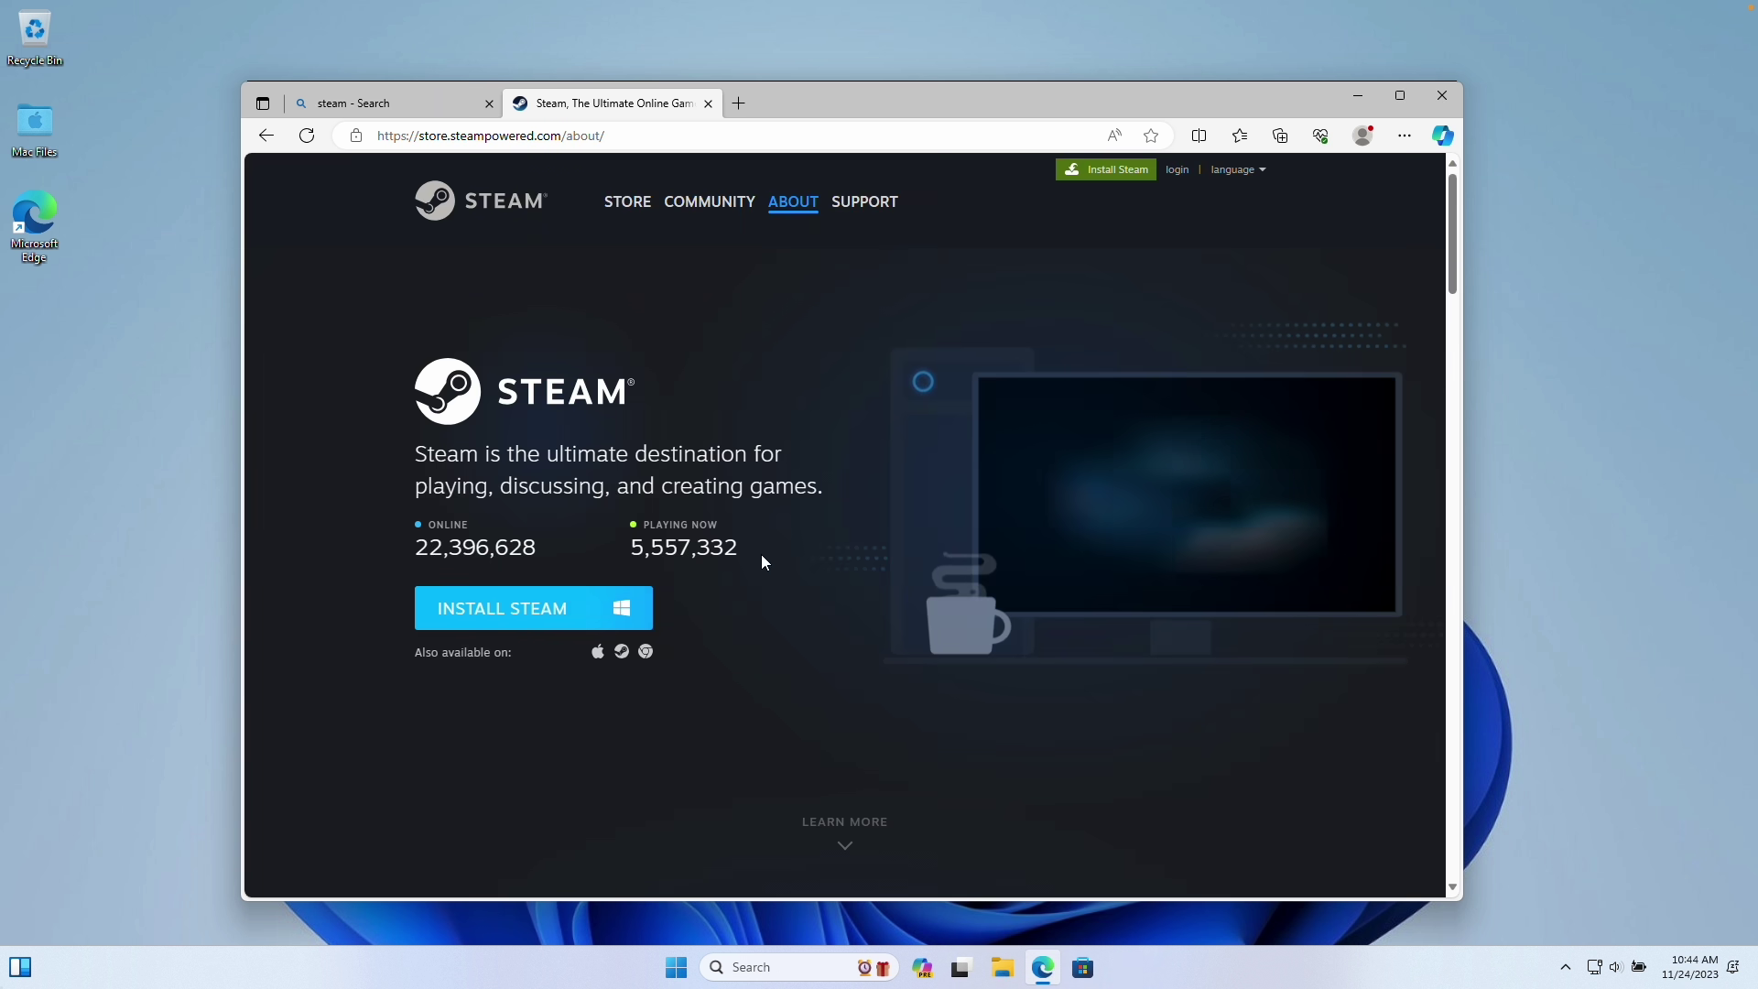
key("super+d")
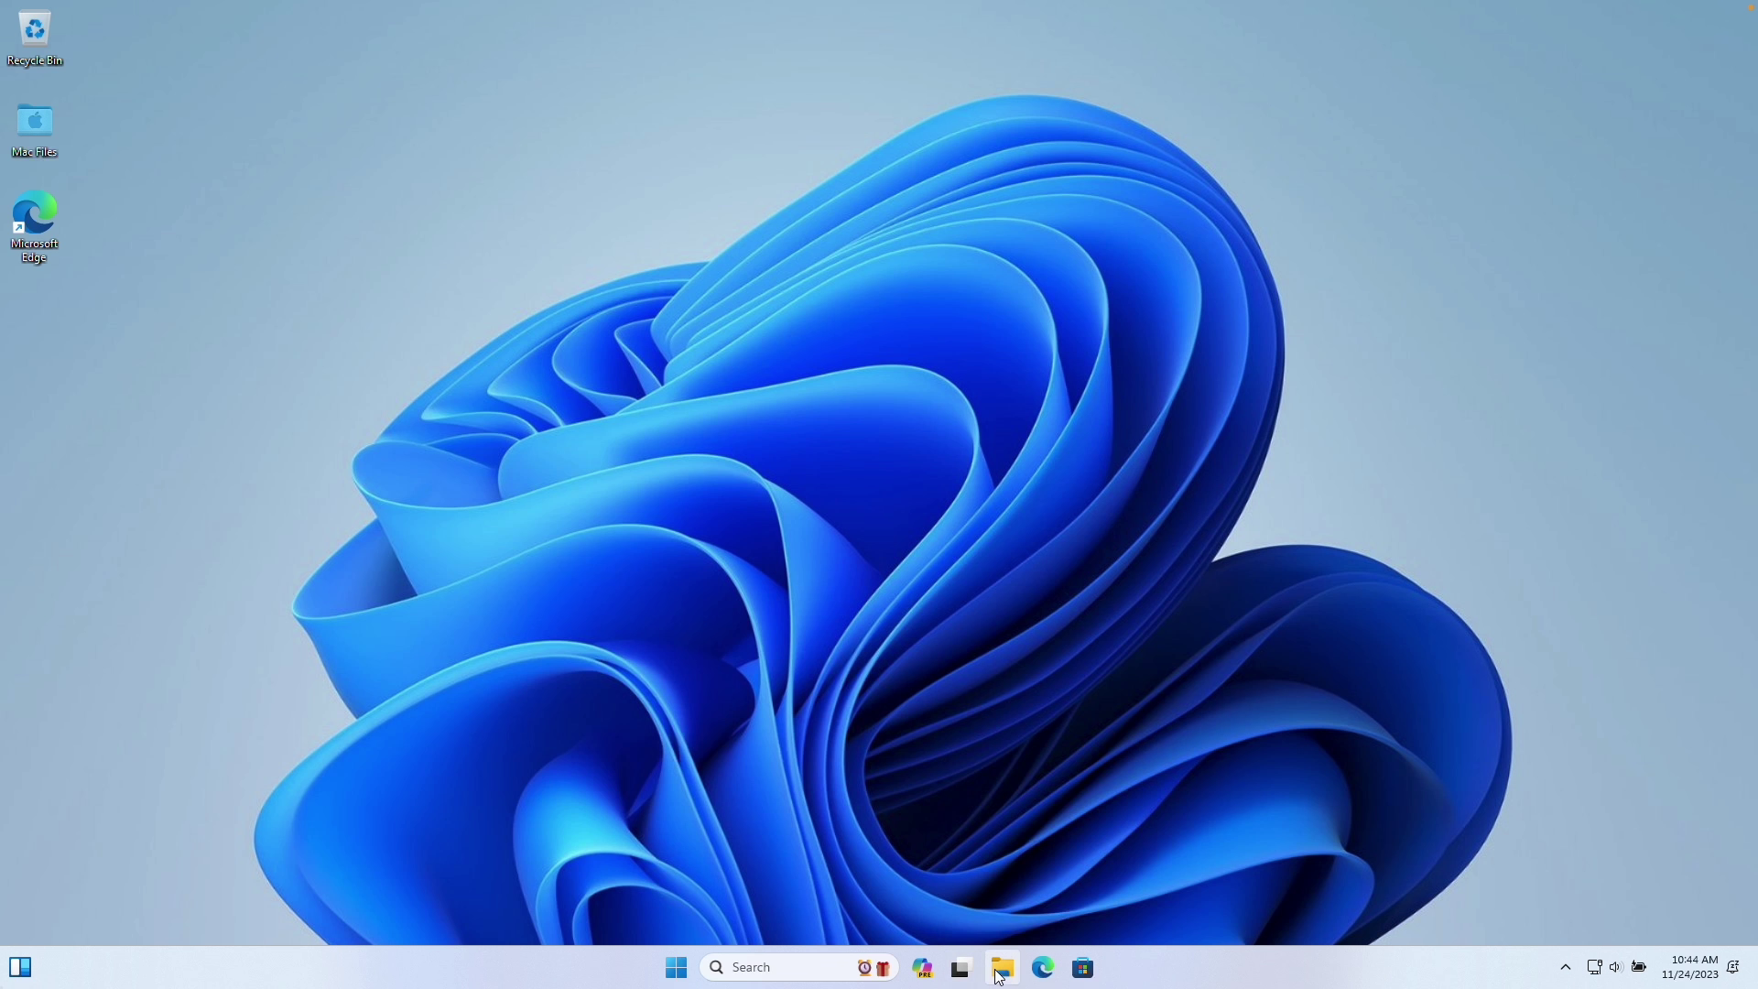
Run SteamSetup from Downloads, allow it, and install Steam in English
left_click(998, 976)
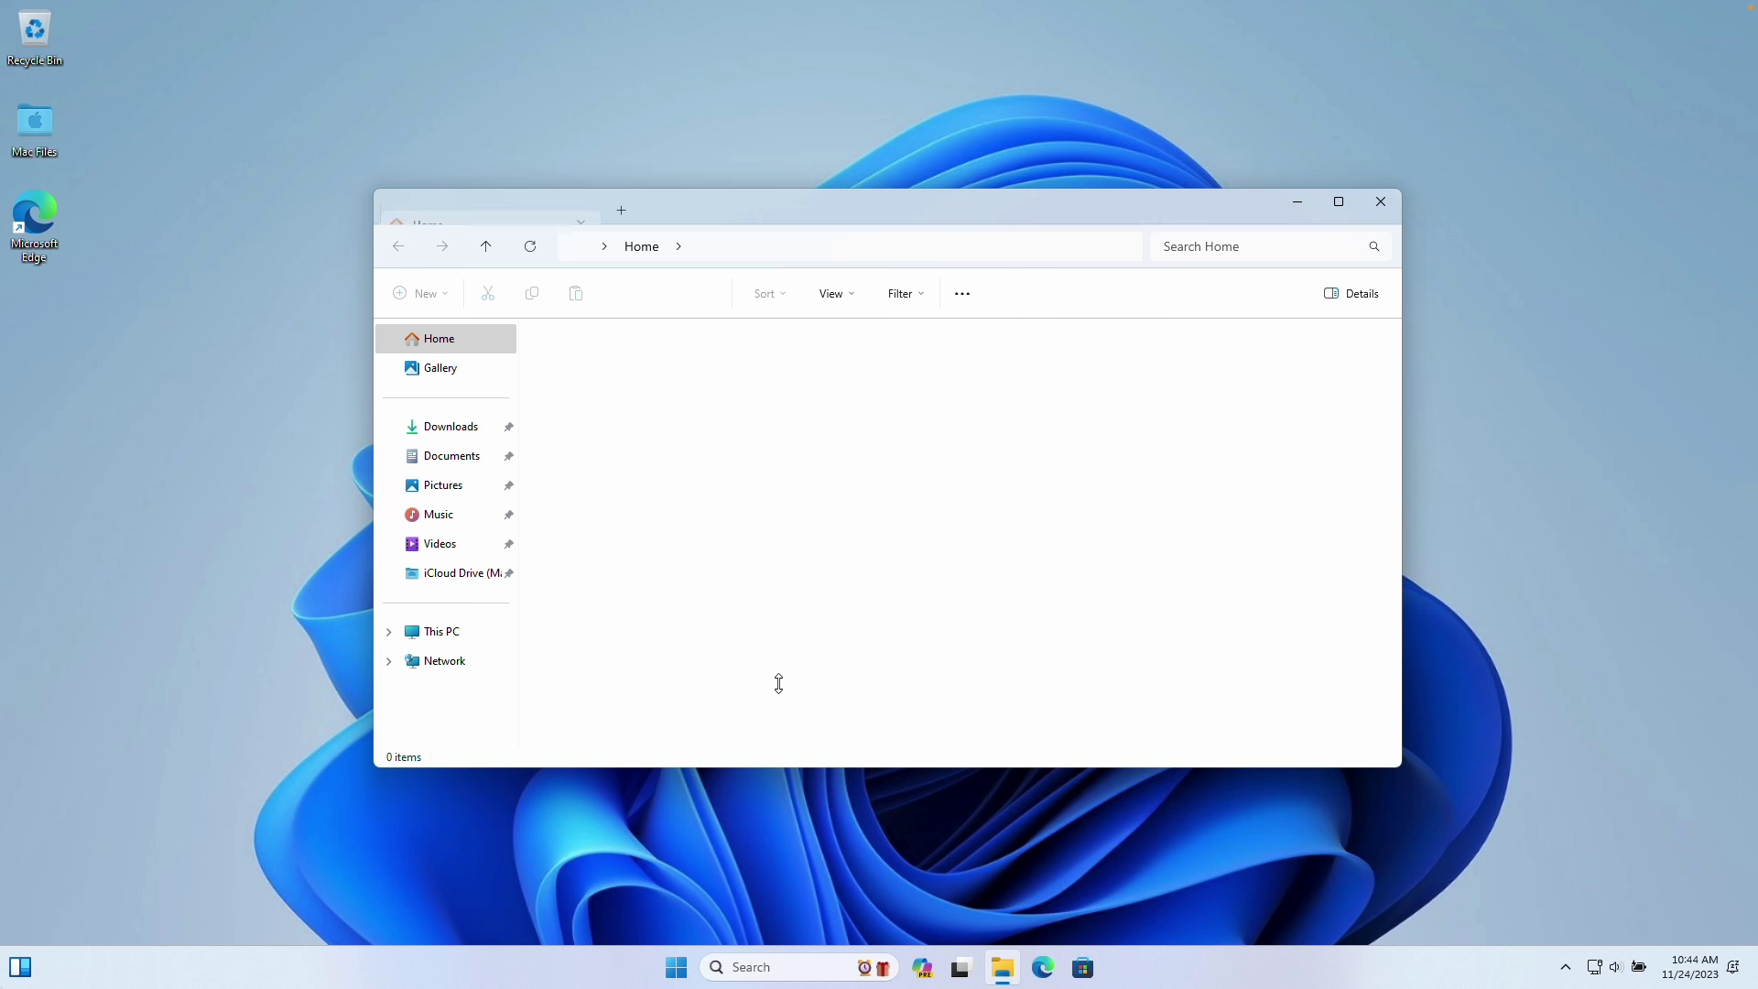
left_click(449, 430)
double_click(580, 387)
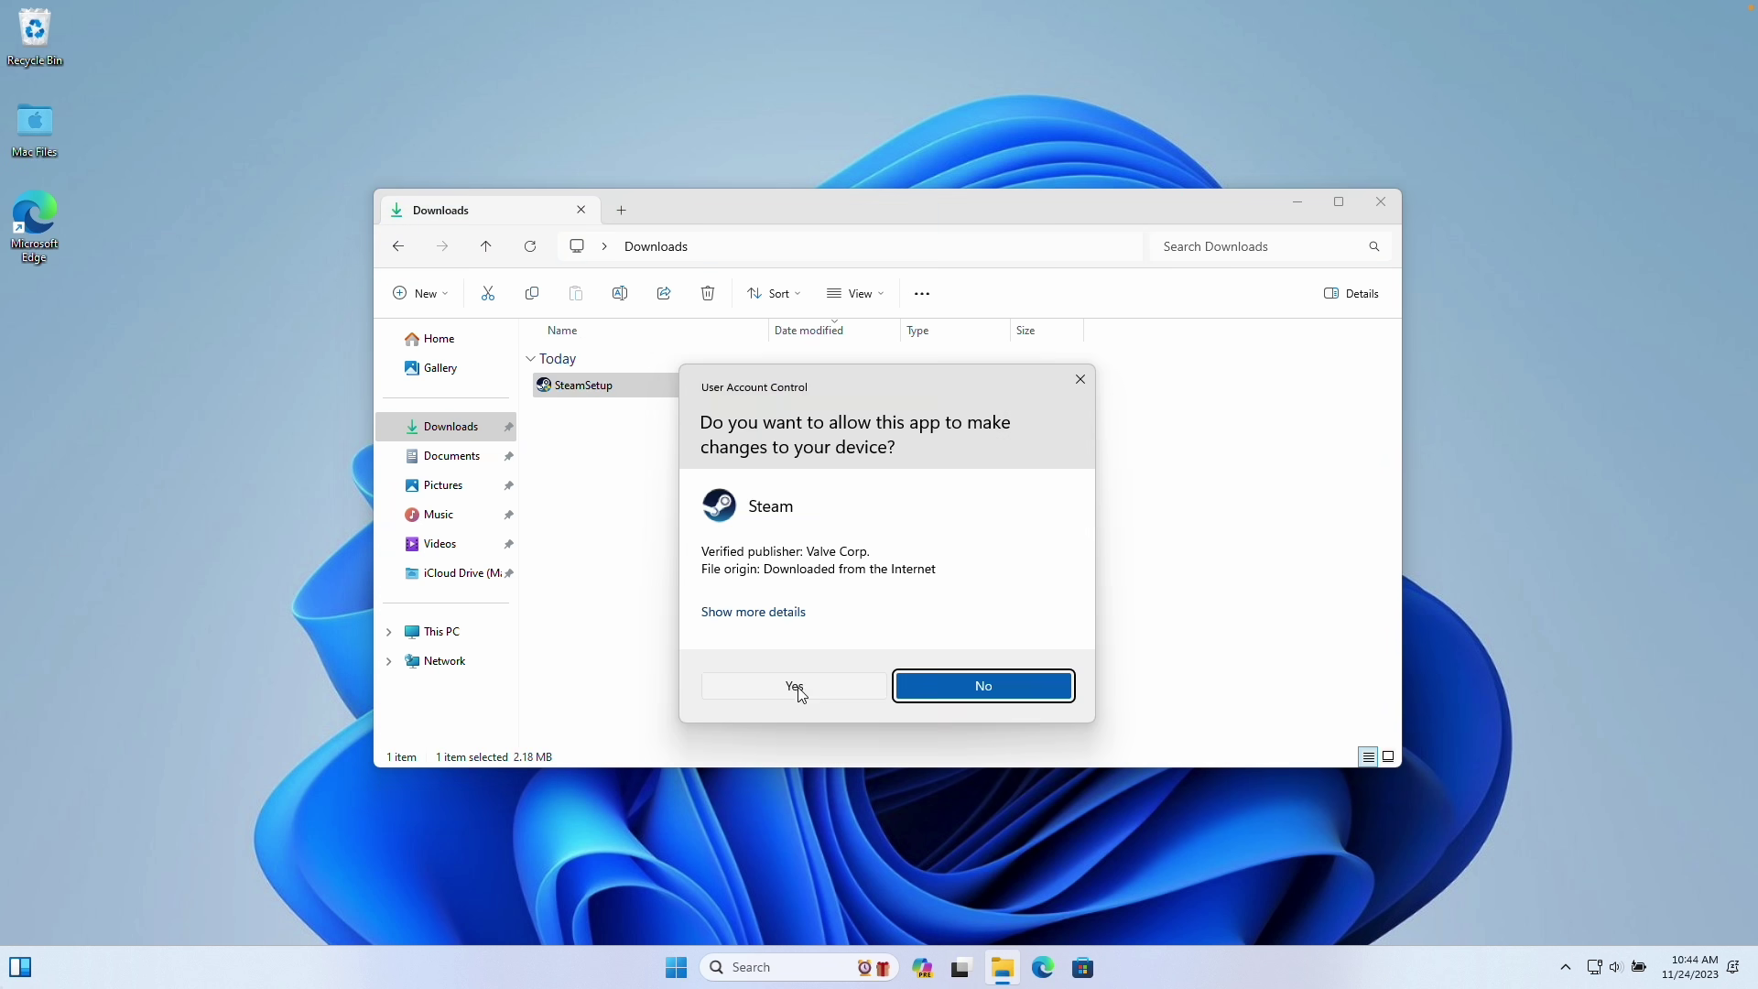
left_click(798, 688)
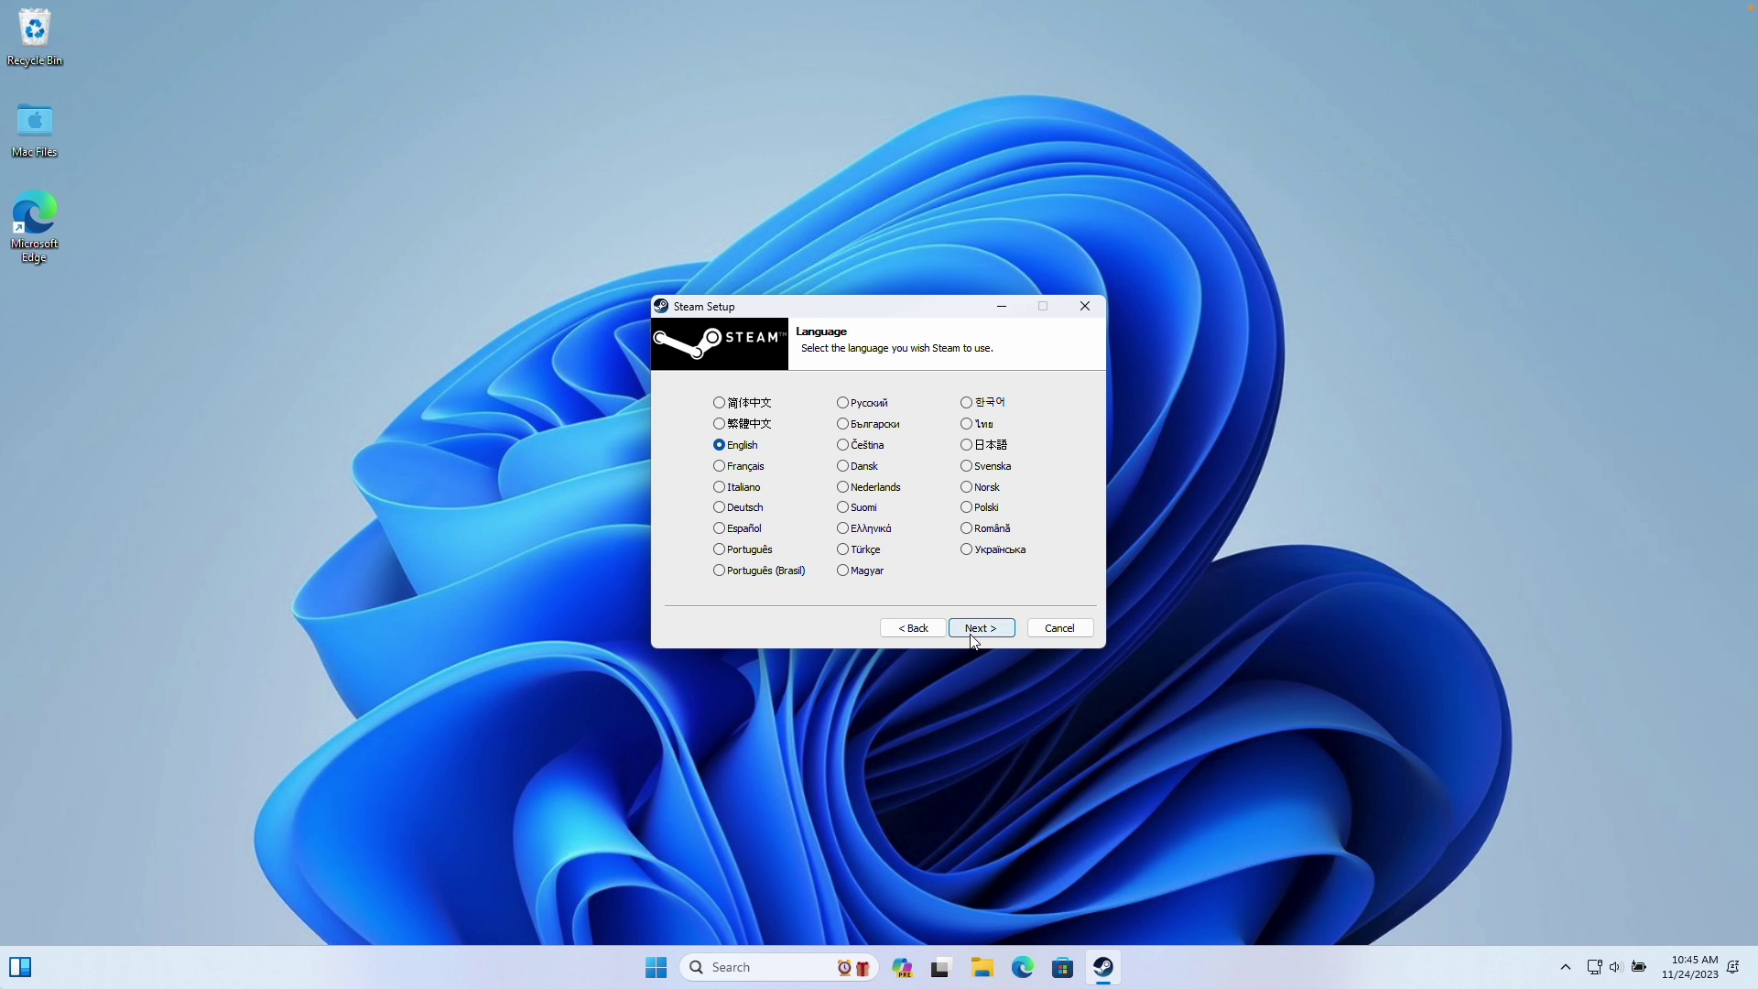
left_click(973, 636)
left_click(976, 636)
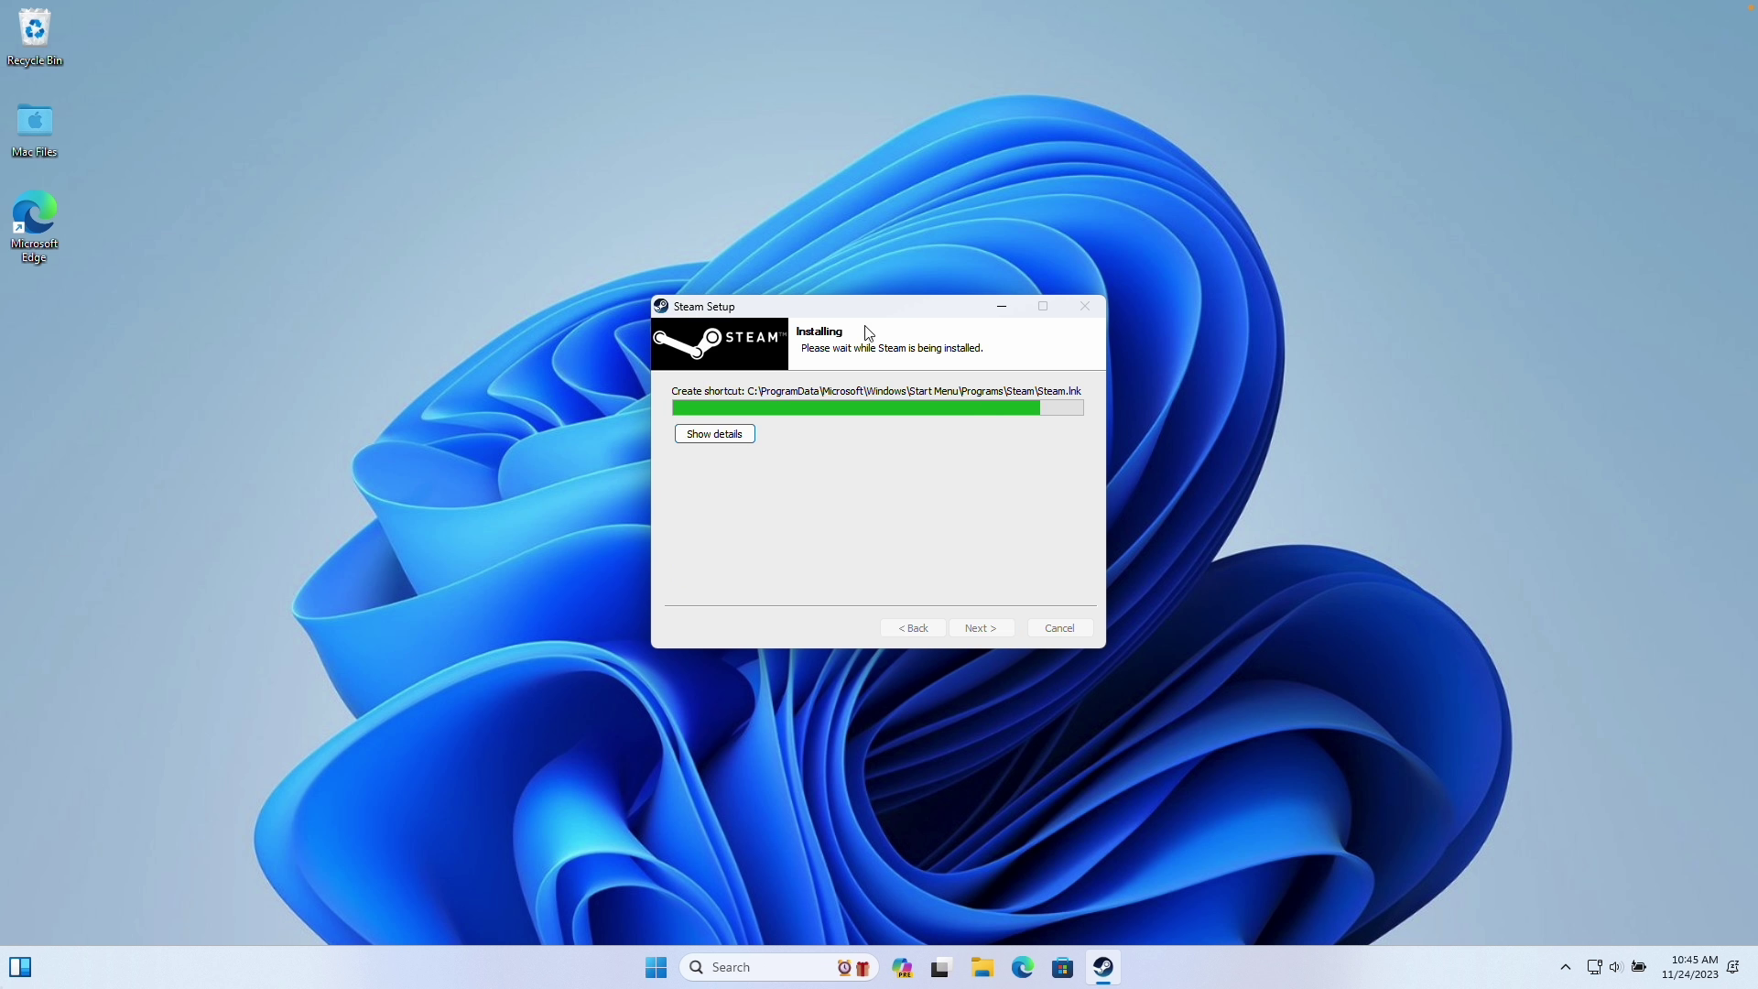
left_click(982, 628)
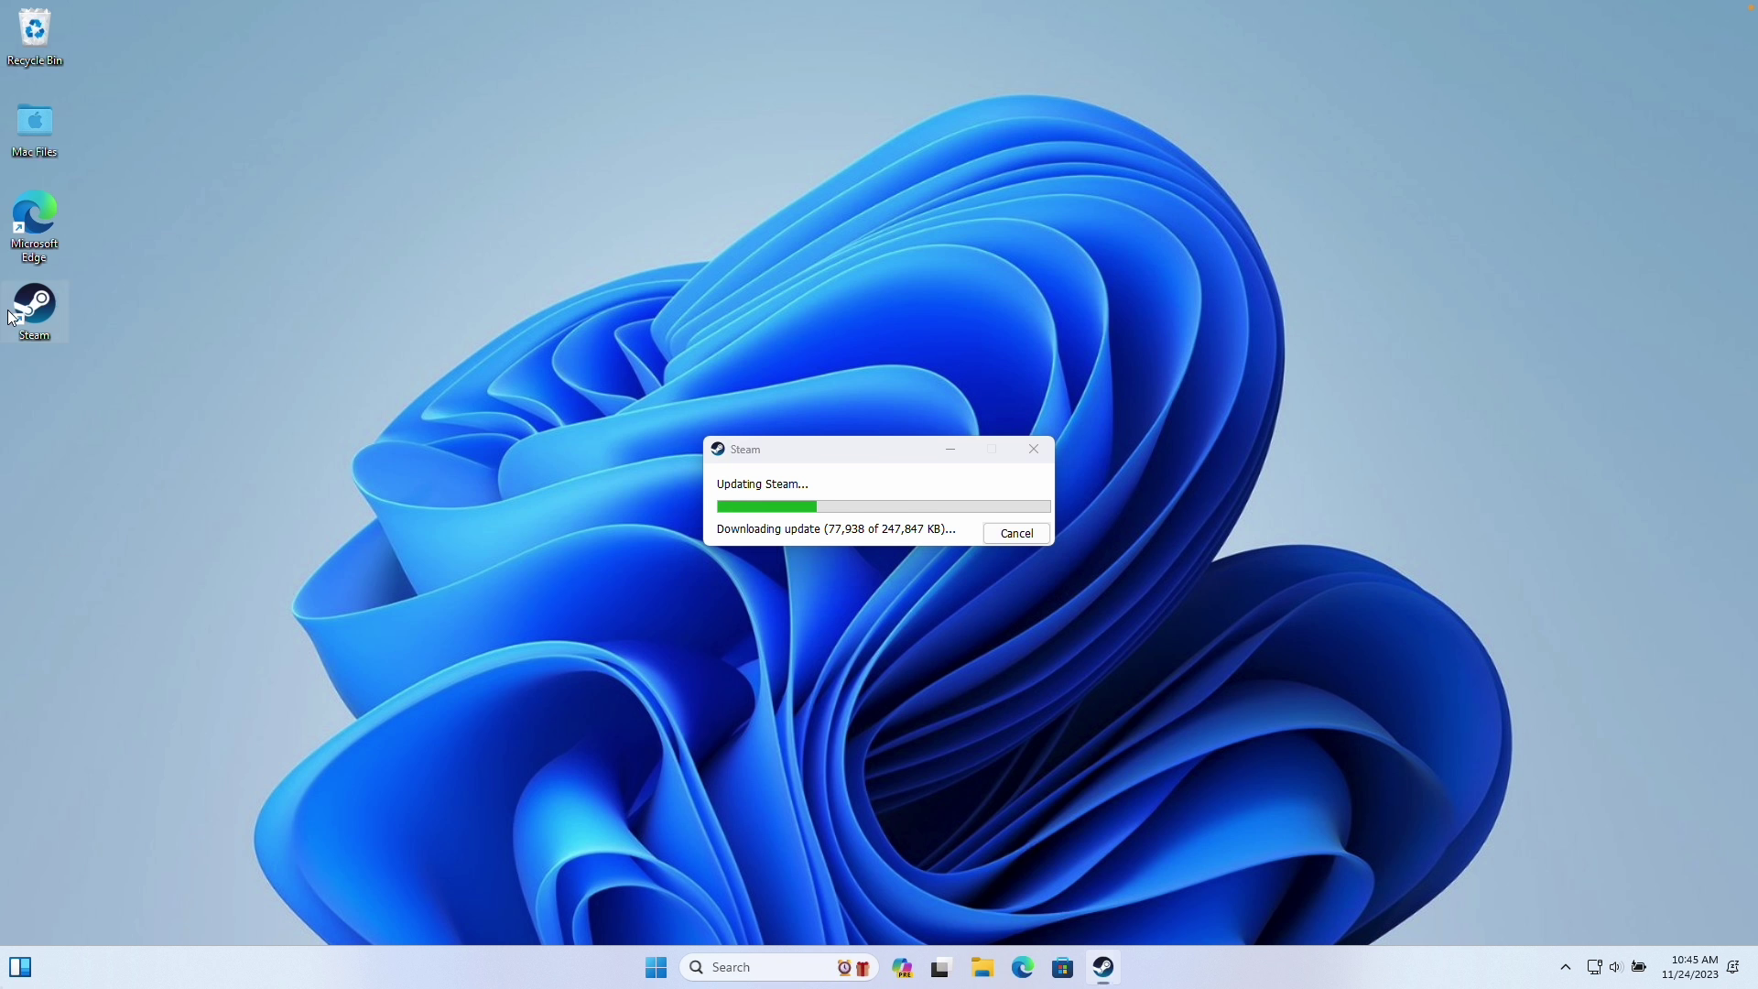
Review the Steam shortcut's Compatibility and ARM emulation settings, then close Properties
left_click(146, 310)
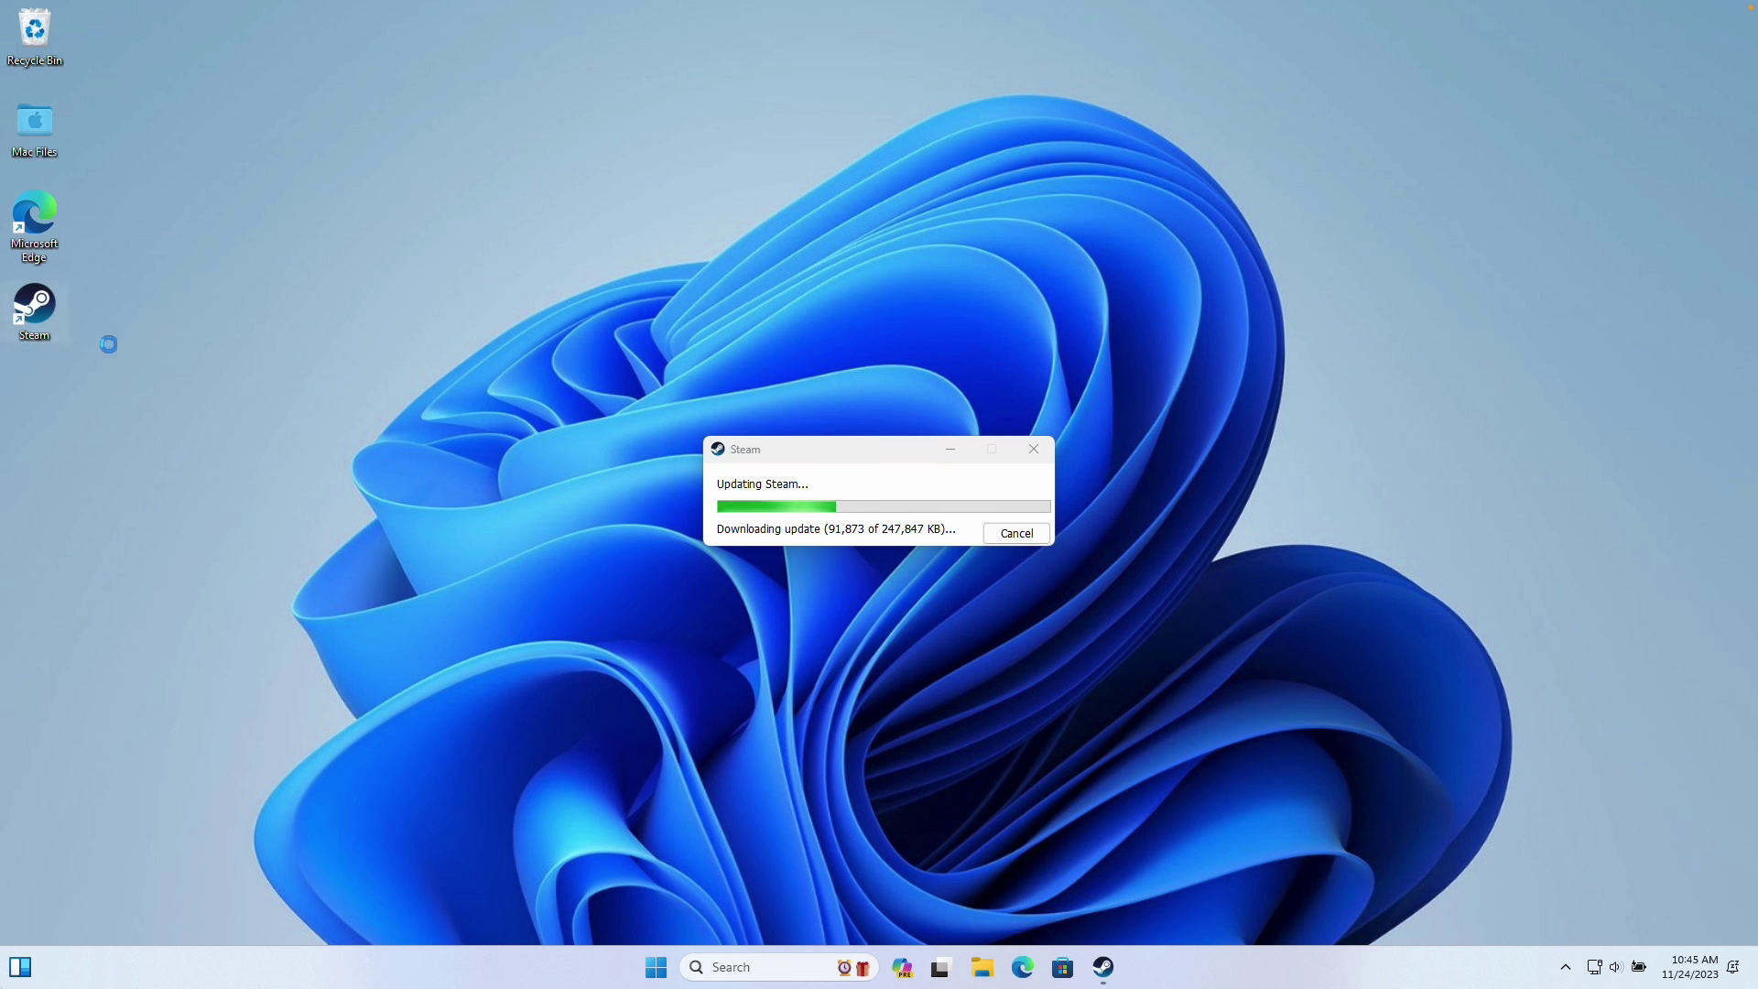
right_click(37, 305)
left_click(145, 595)
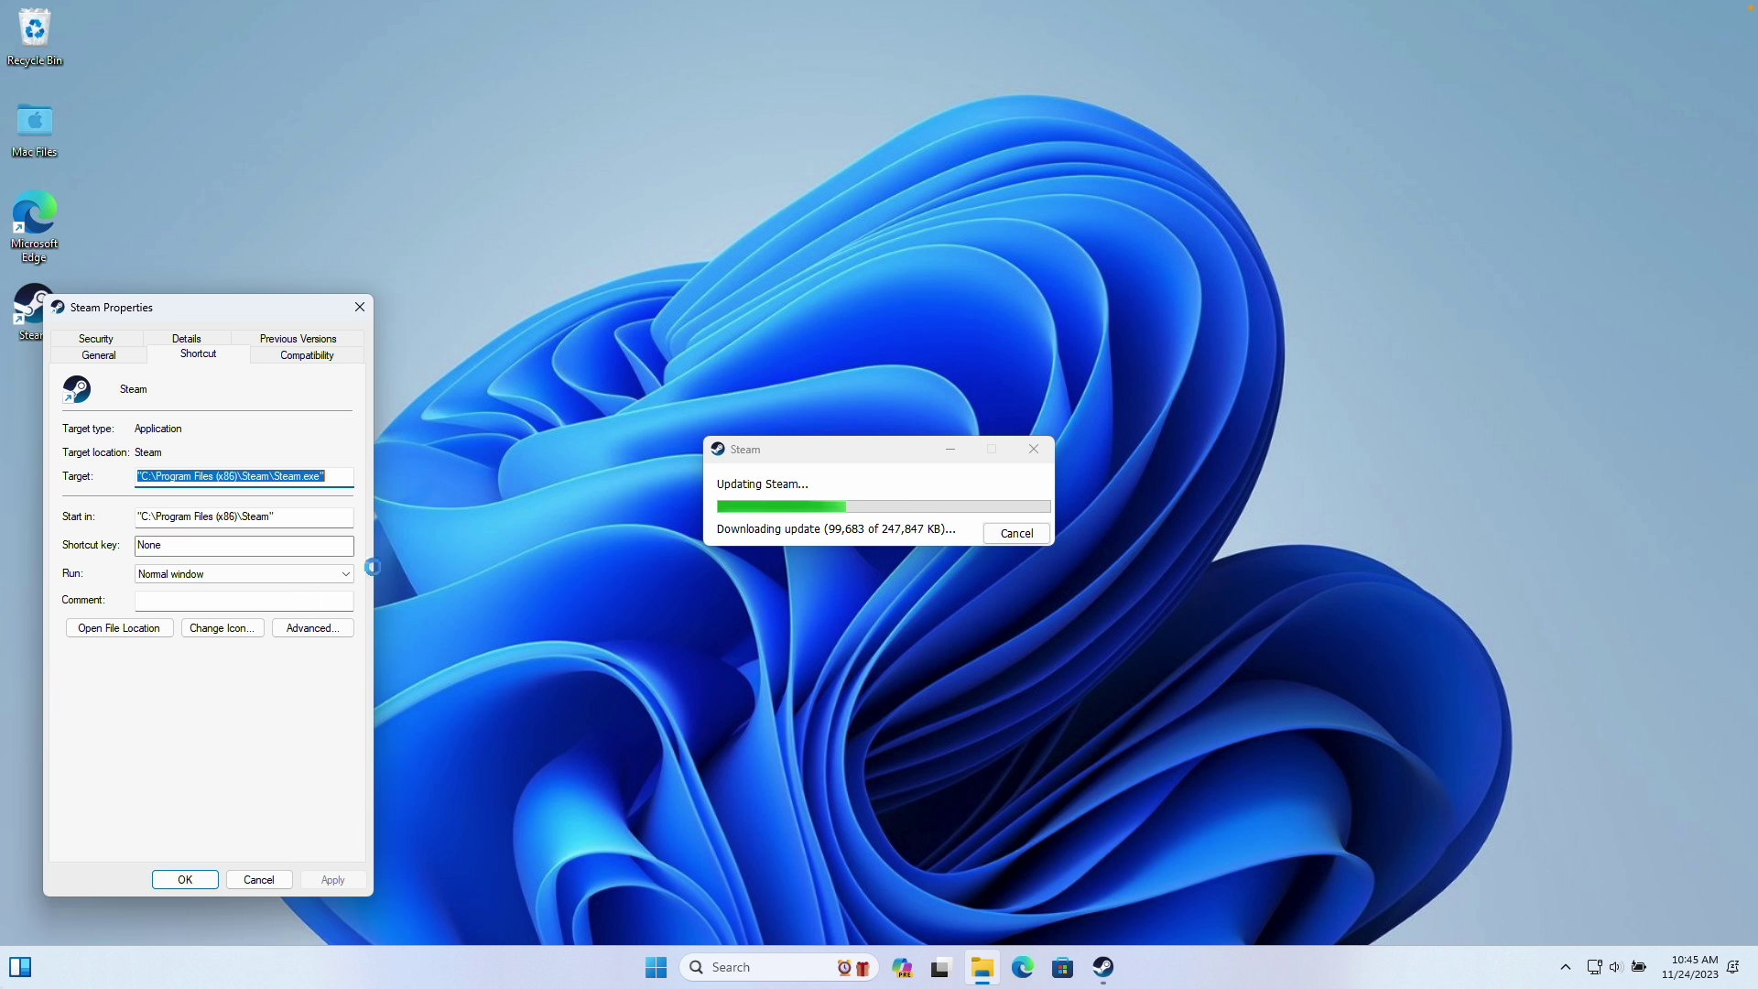
left_click(307, 354)
left_click(138, 792)
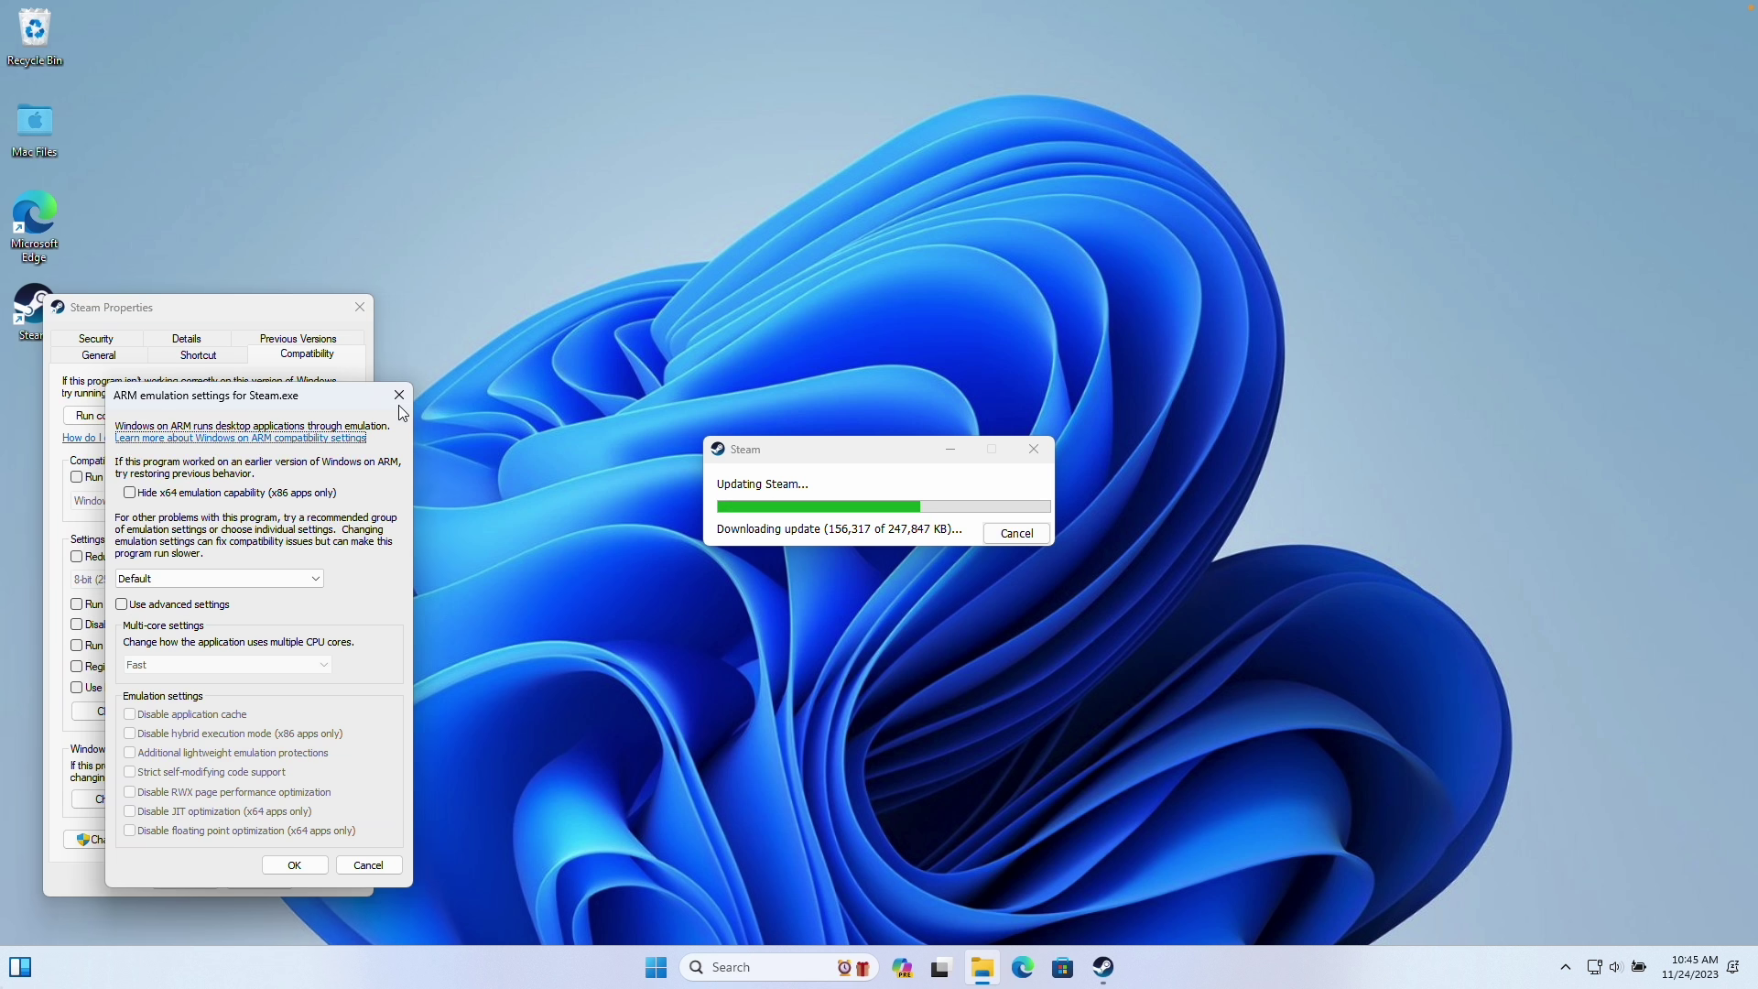
left_click(399, 395)
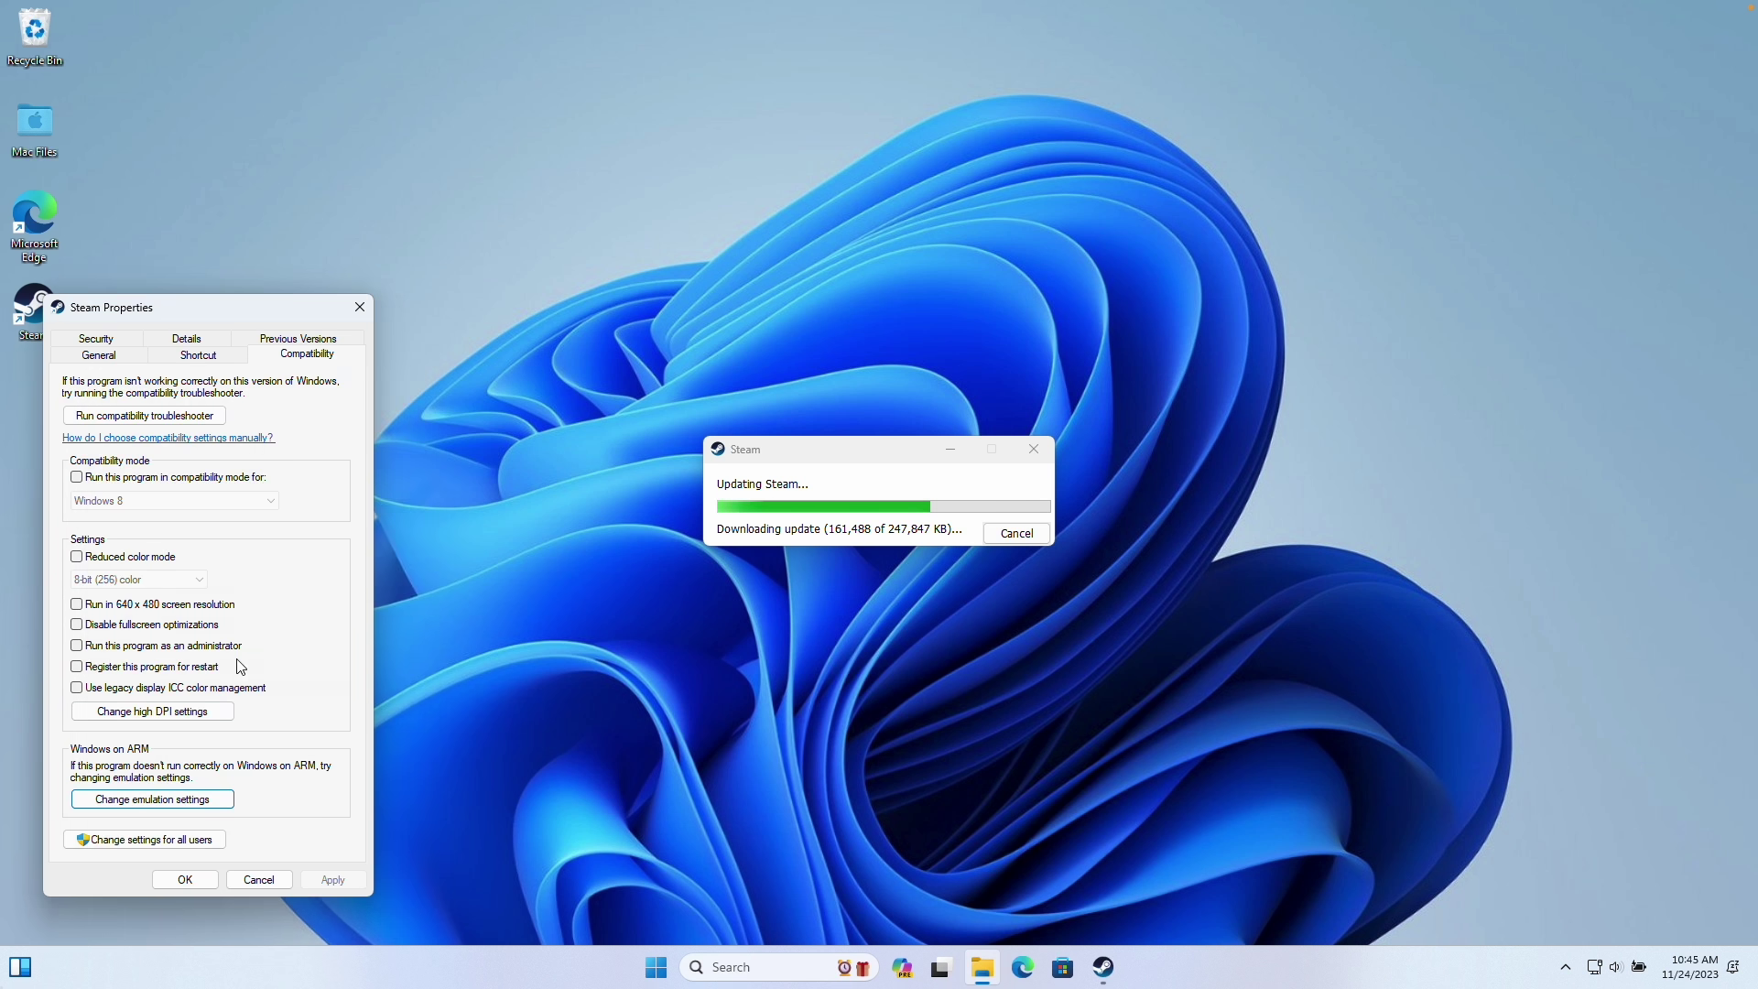
left_click(185, 878)
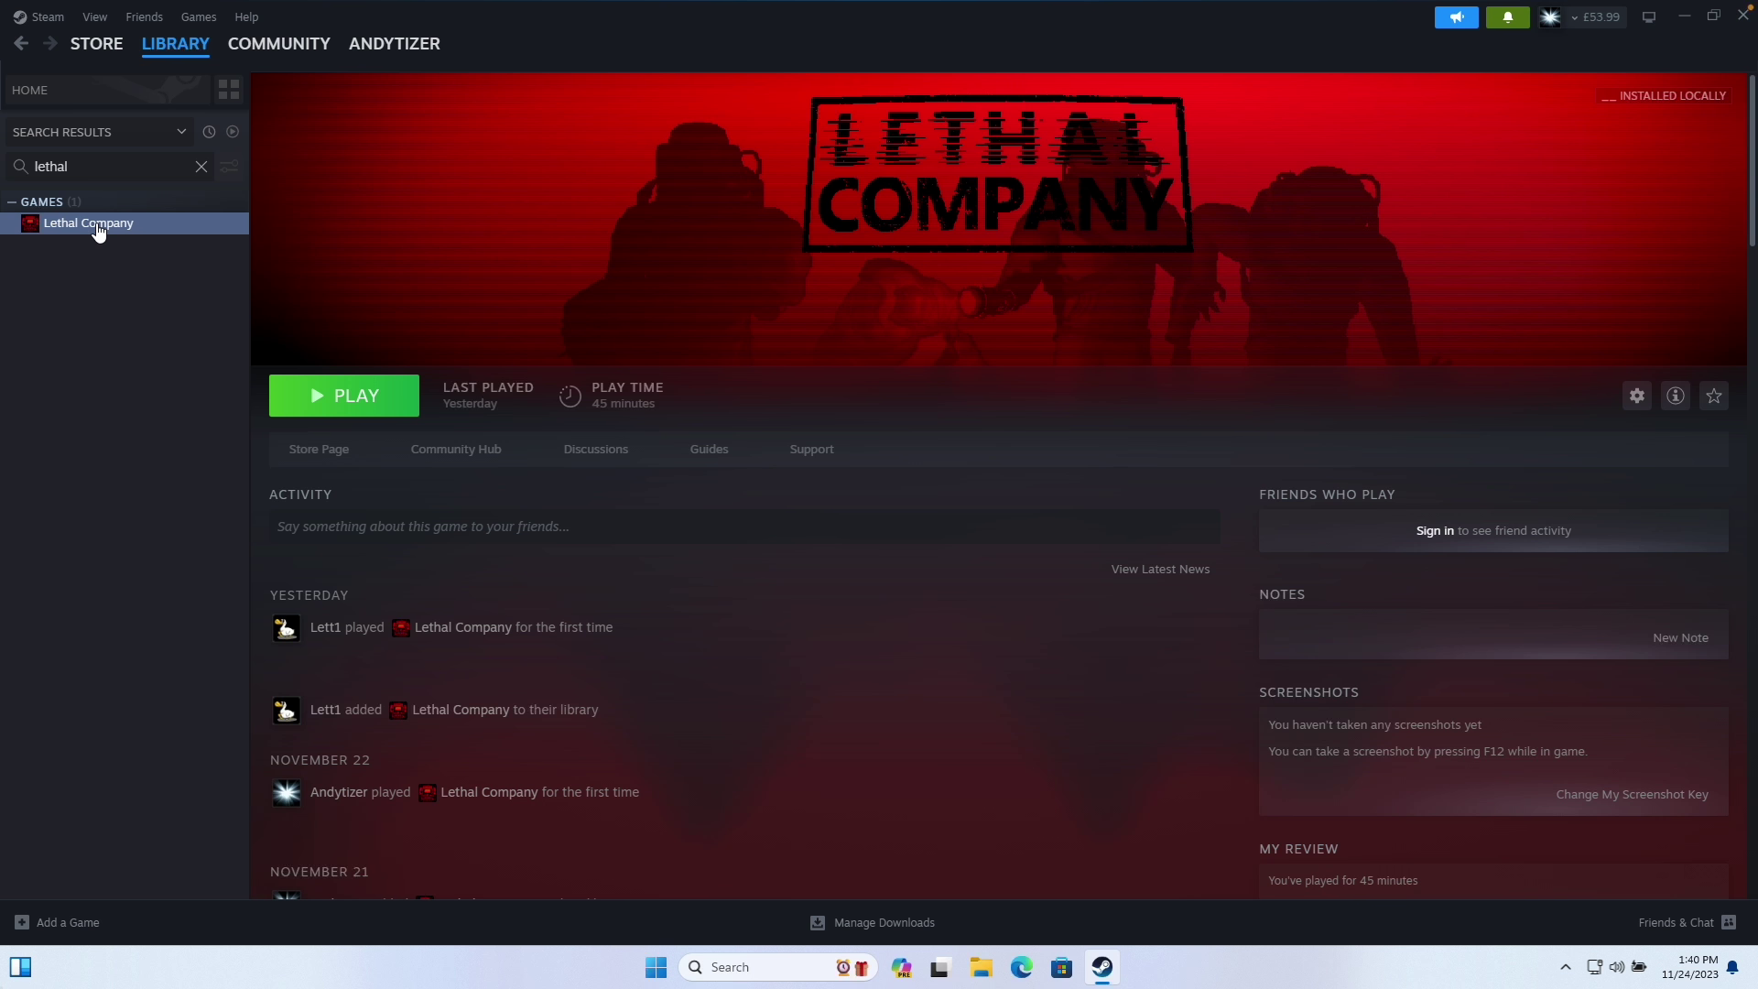
Launch Lethal Company from the Steam library with the PLAY button
right_click(40, 225)
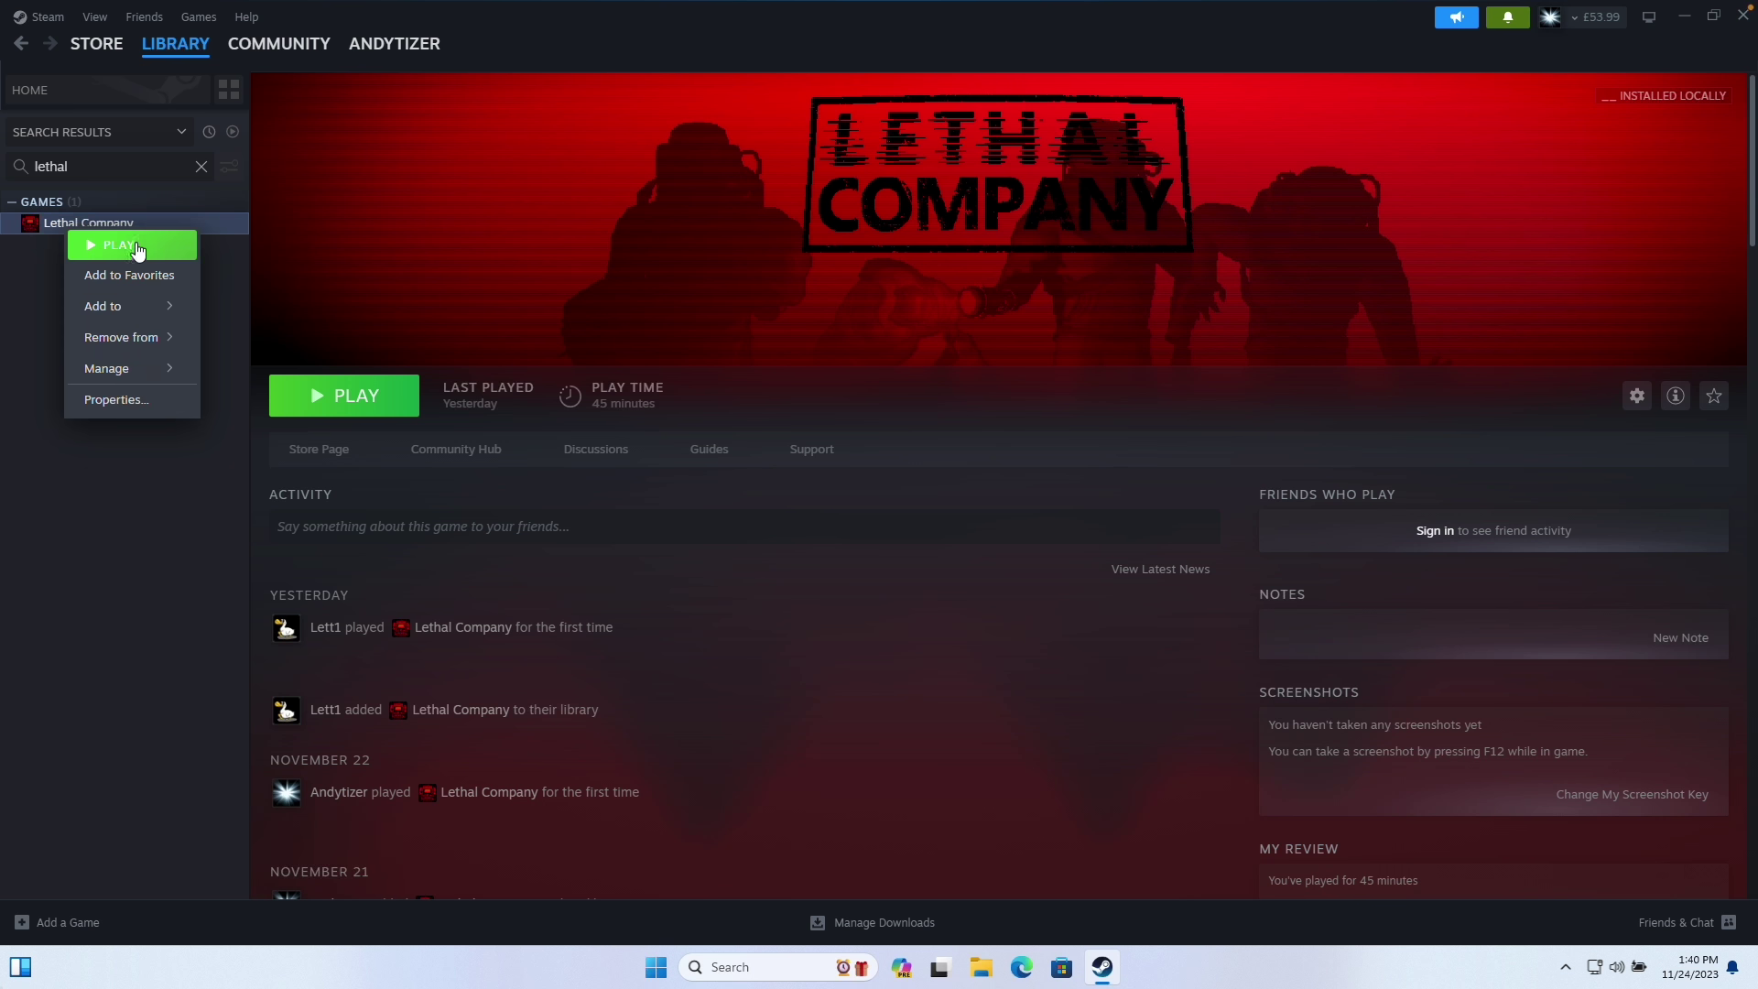
left_click(274, 347)
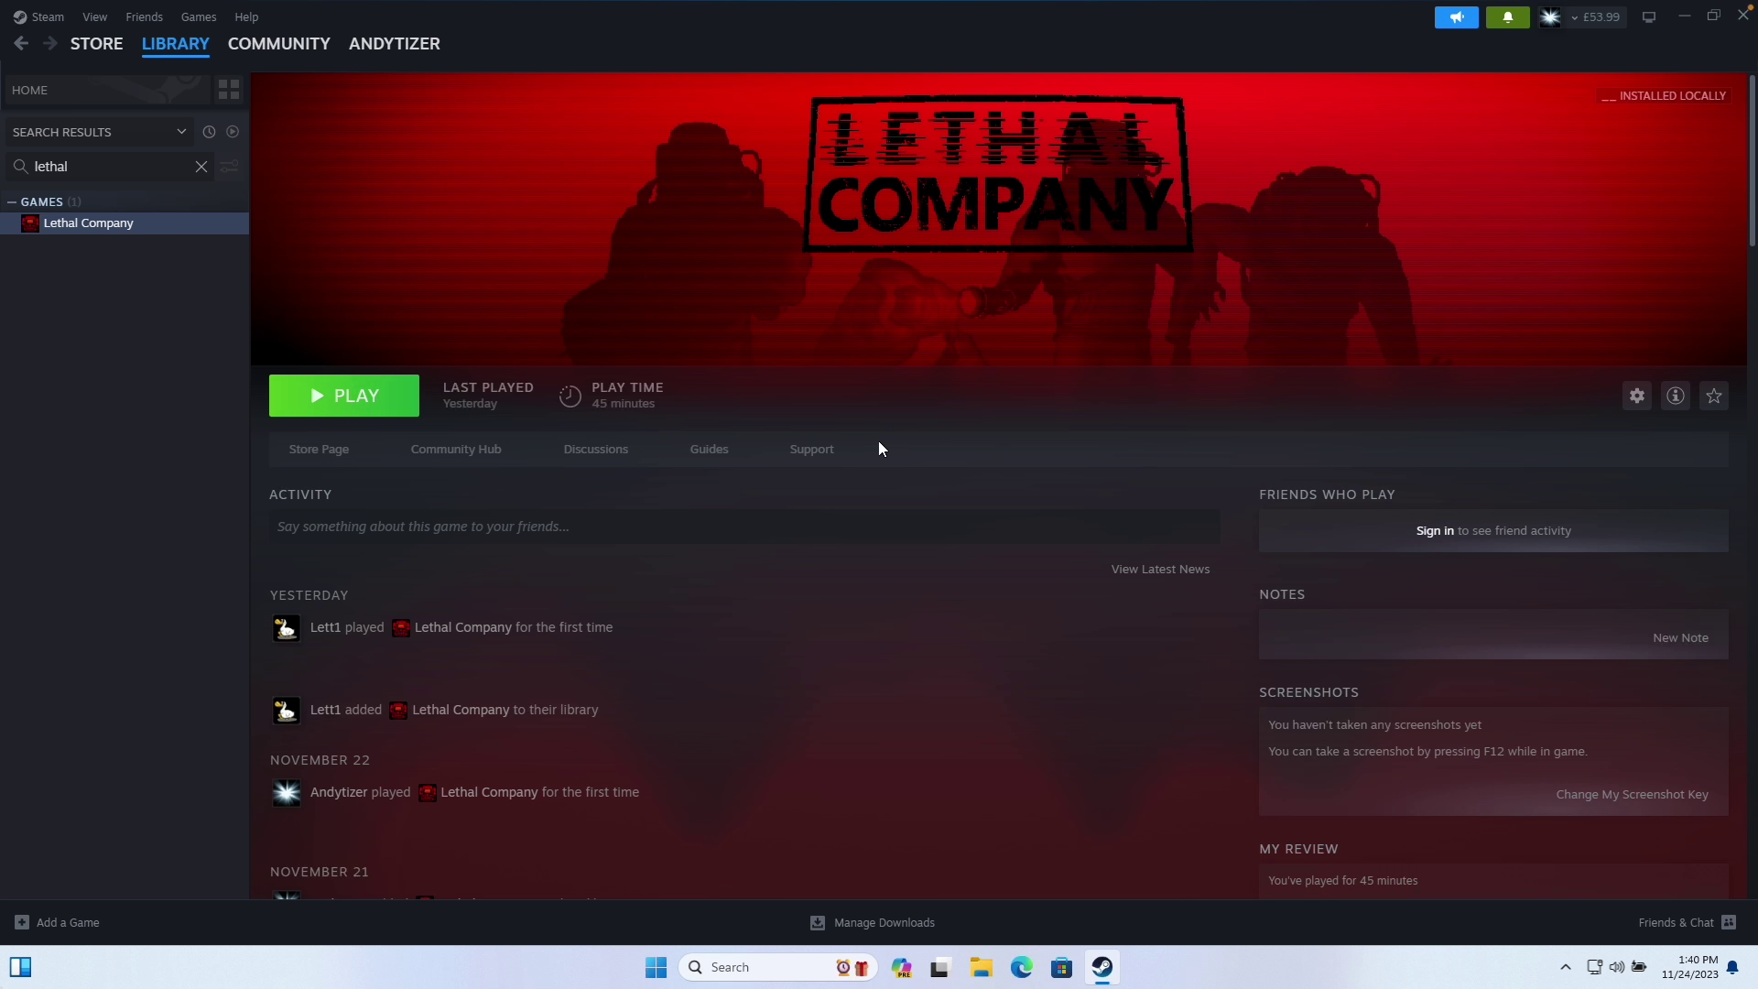
left_click(788, 632)
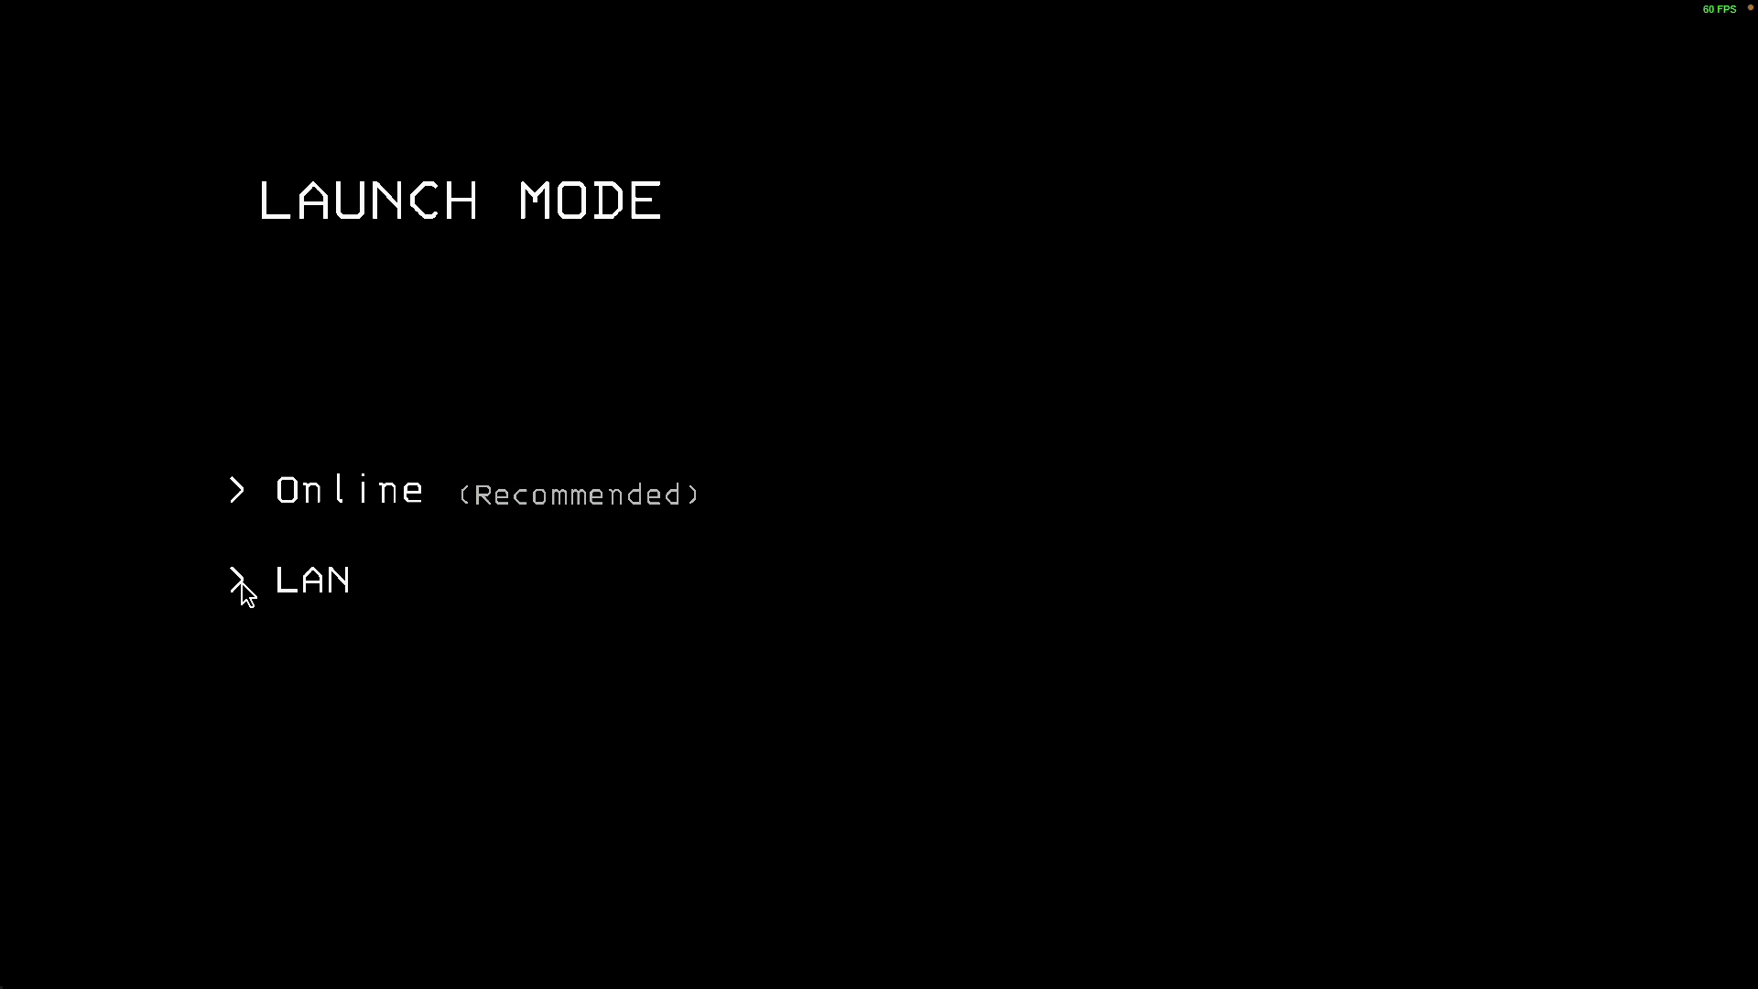
Start Lethal Company in LAN mode with Invert Y-Axis on and pull the ship's start lever
left_click(278, 628)
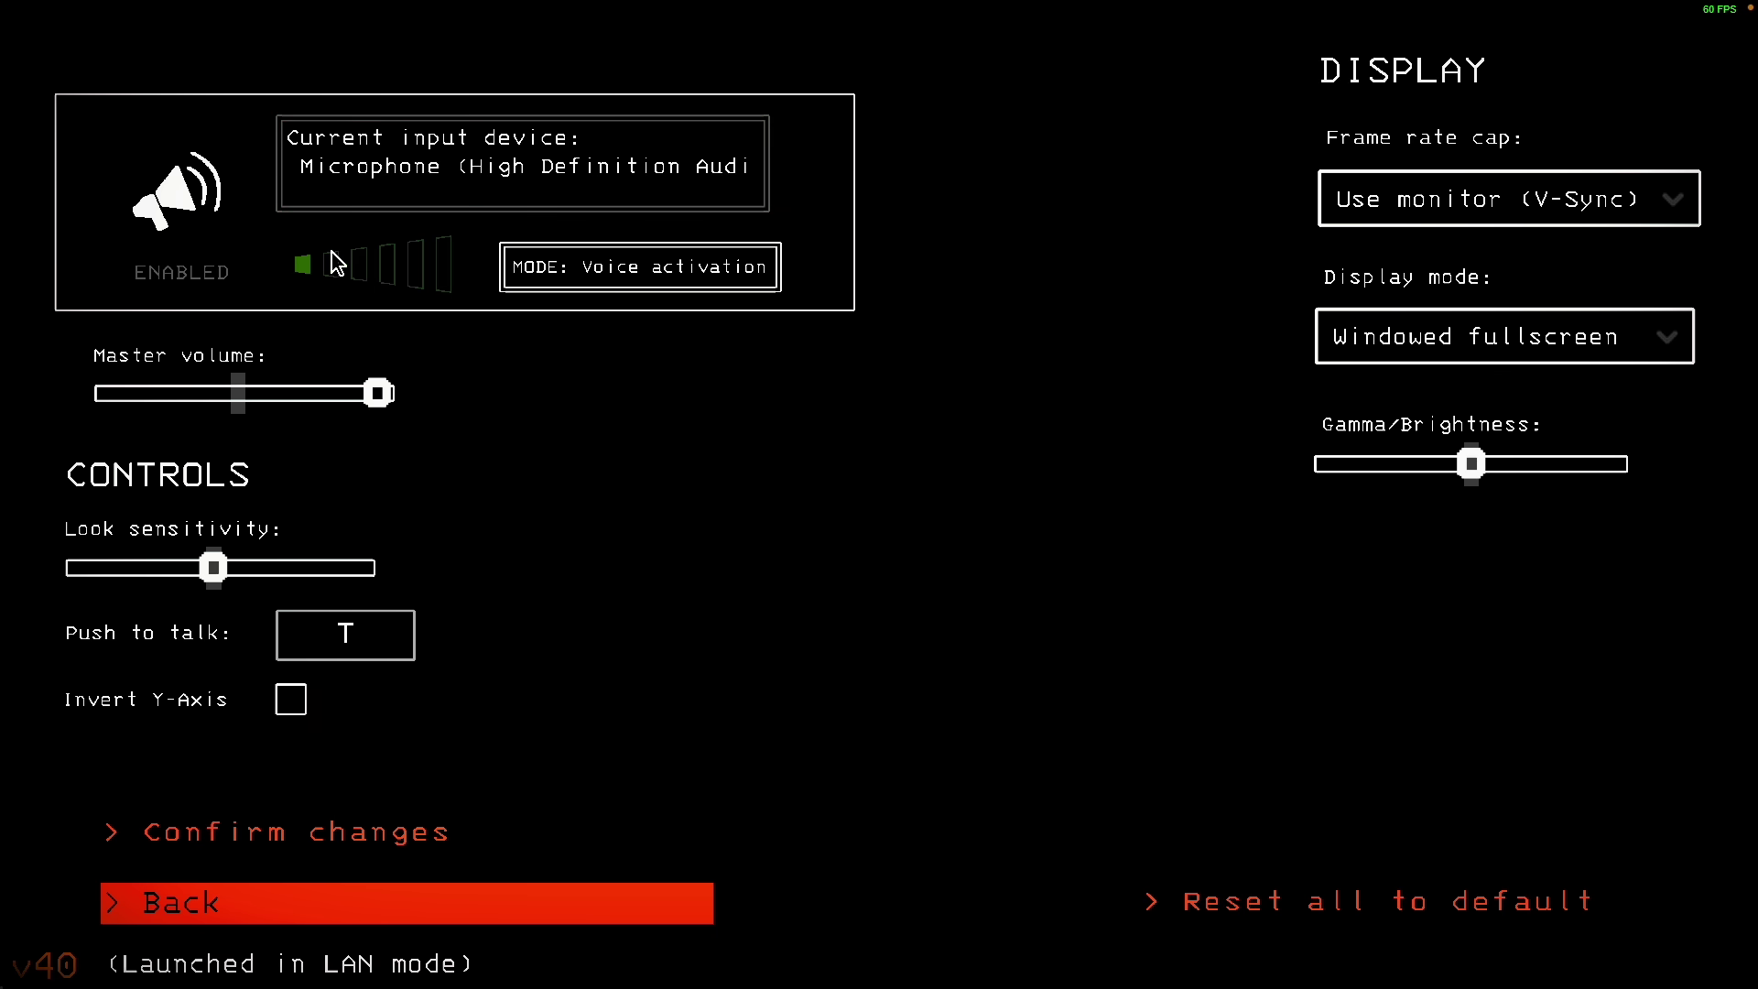
left_click(291, 699)
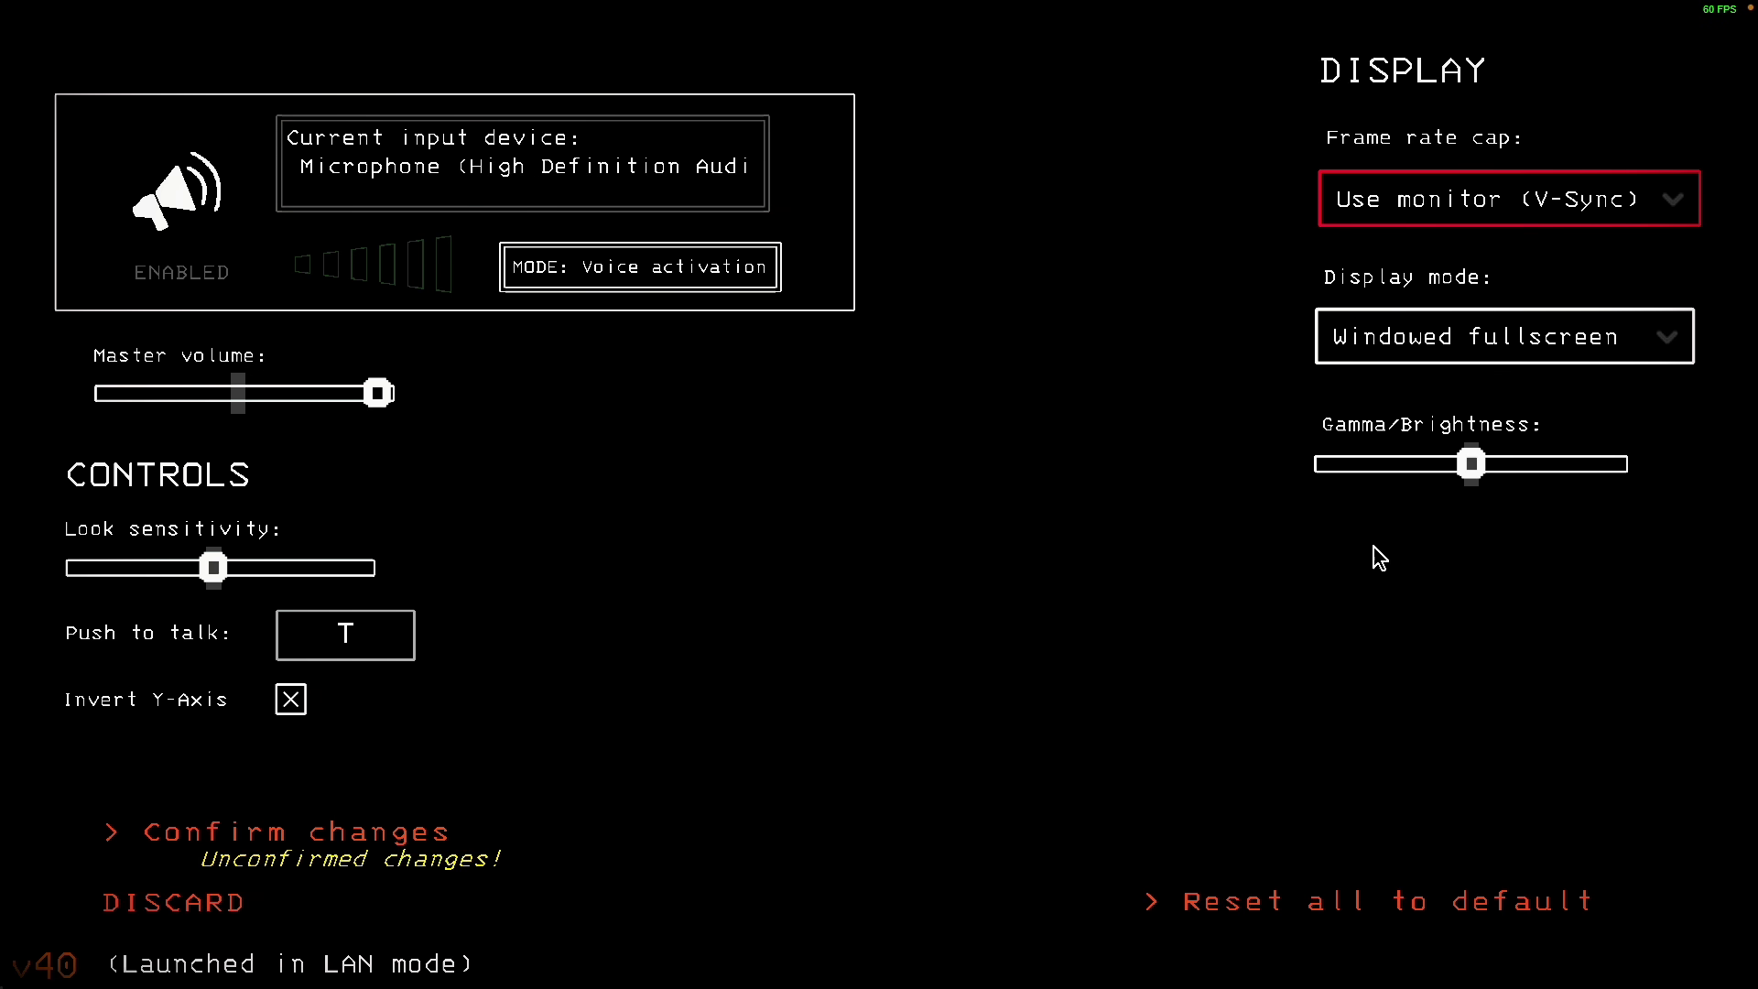
left_click(366, 850)
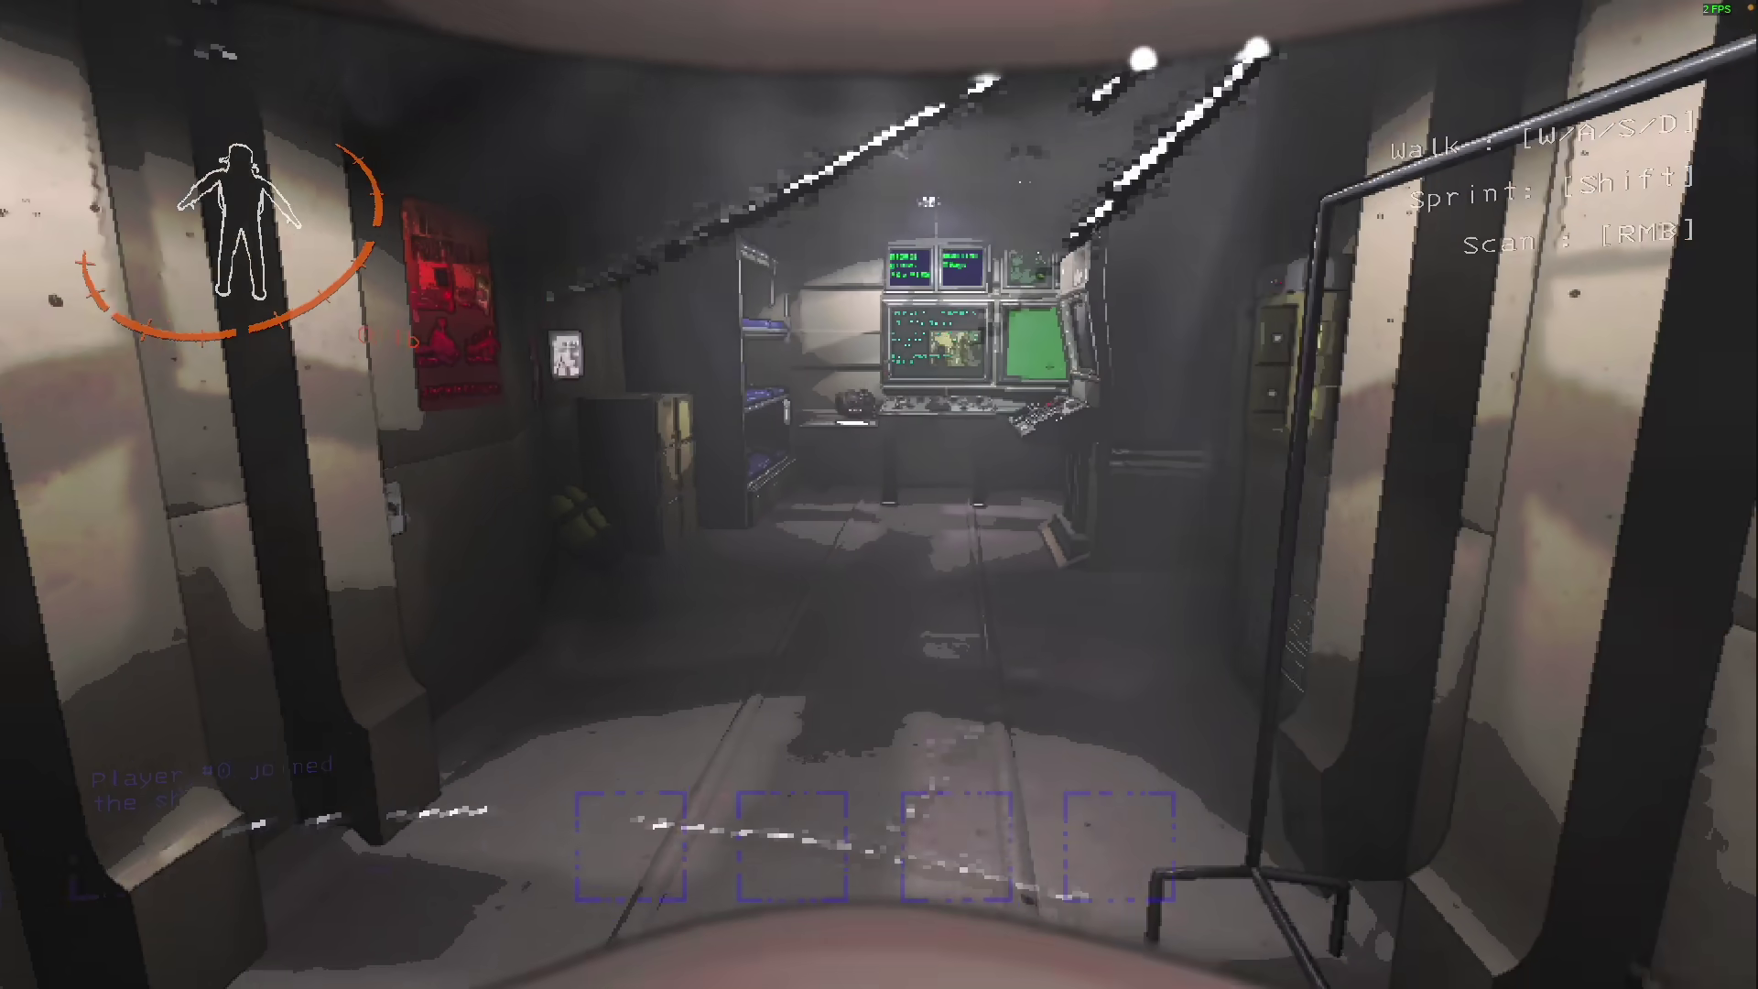
key("w")
key("w")
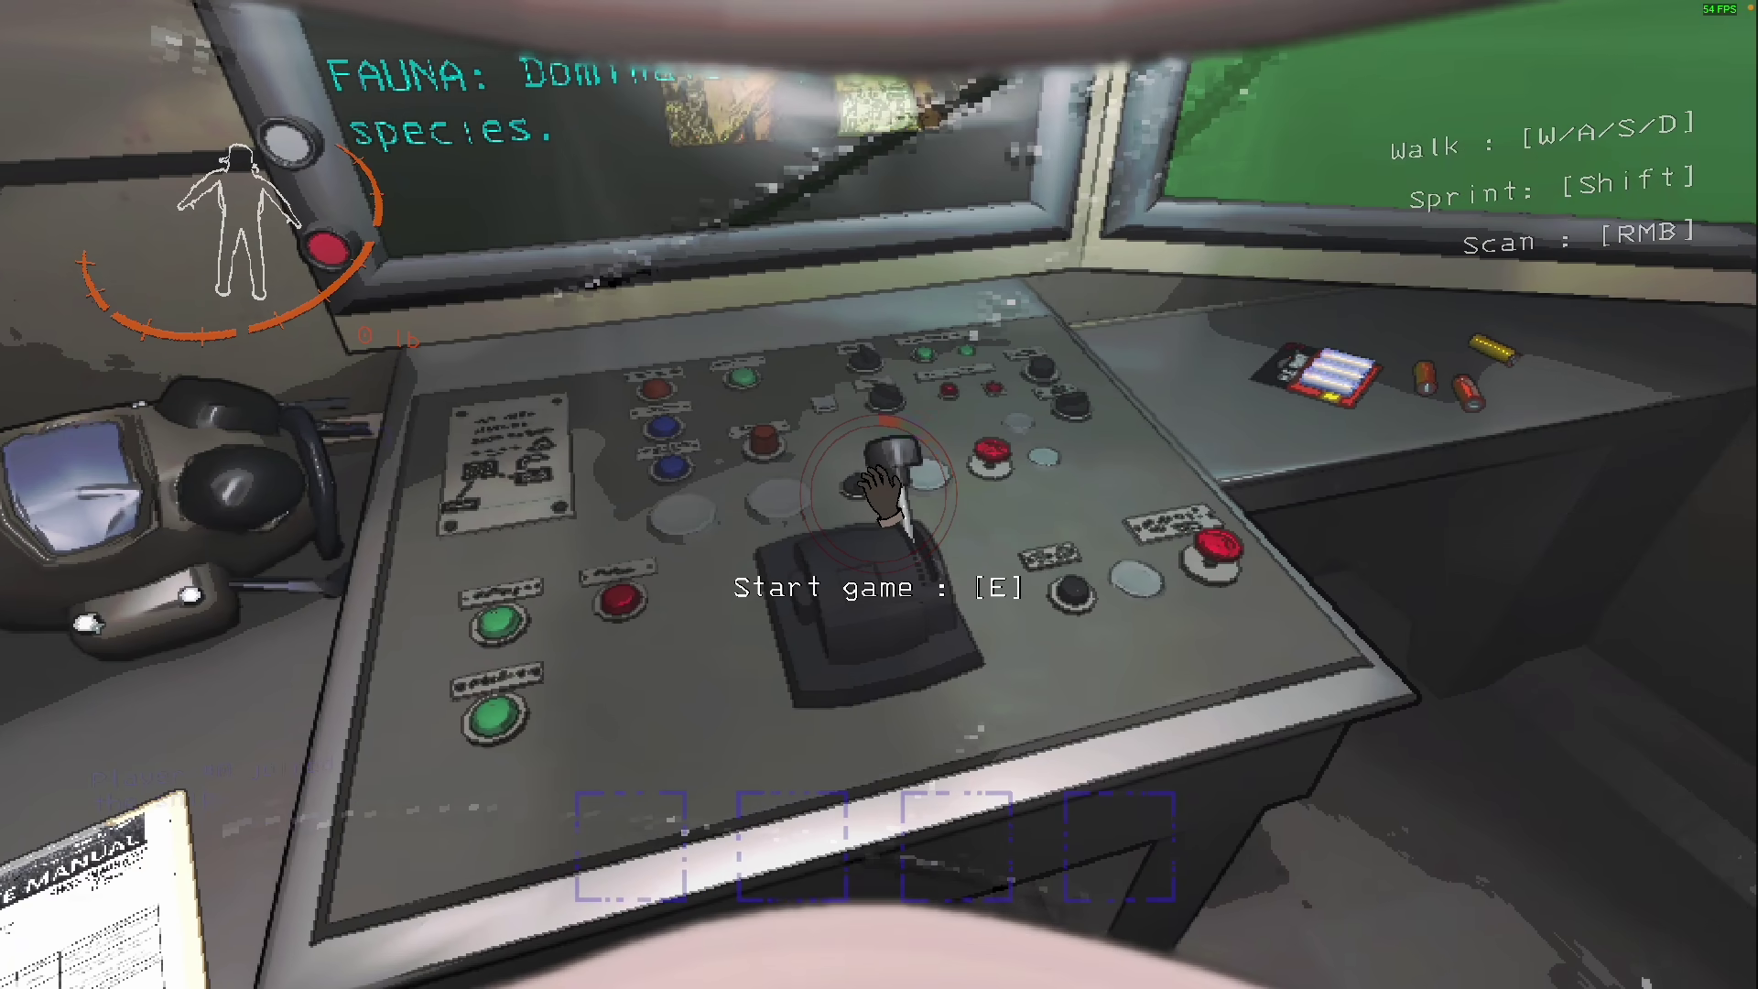
key("e")
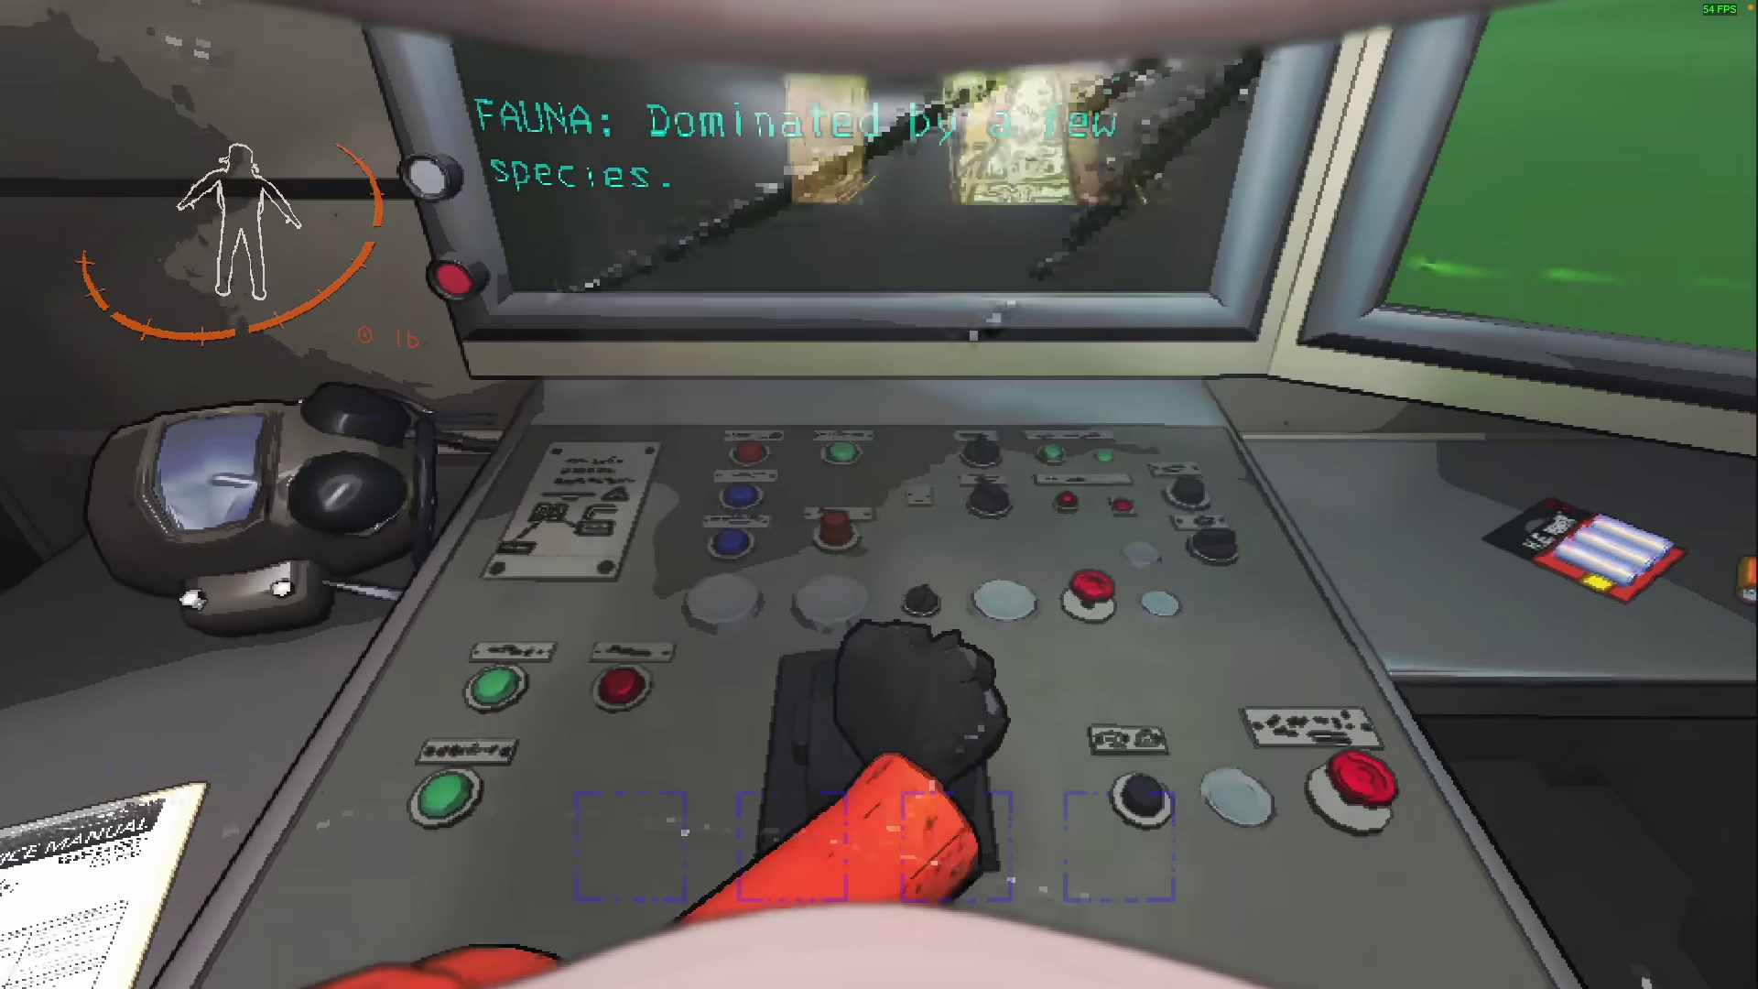